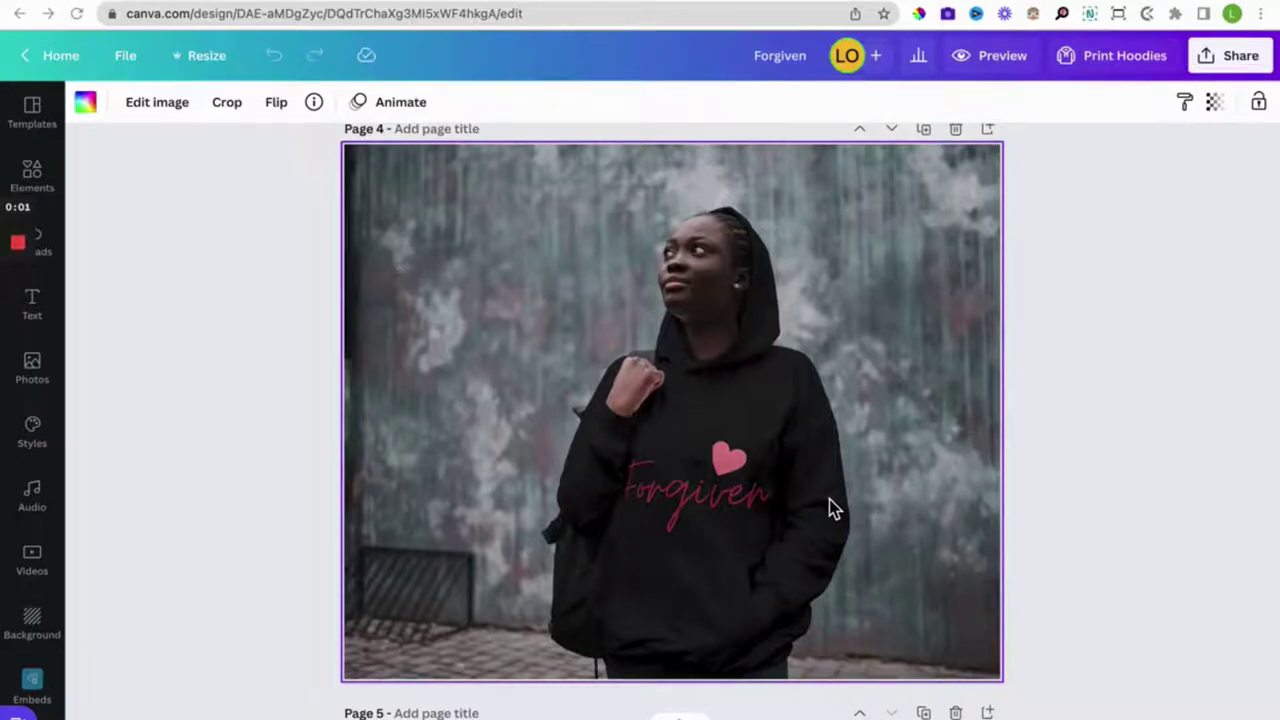
Go back to the Canva home page and search for 'hoodie' to see Hoodie size suggestions.
scroll(829, 500, "down", 1)
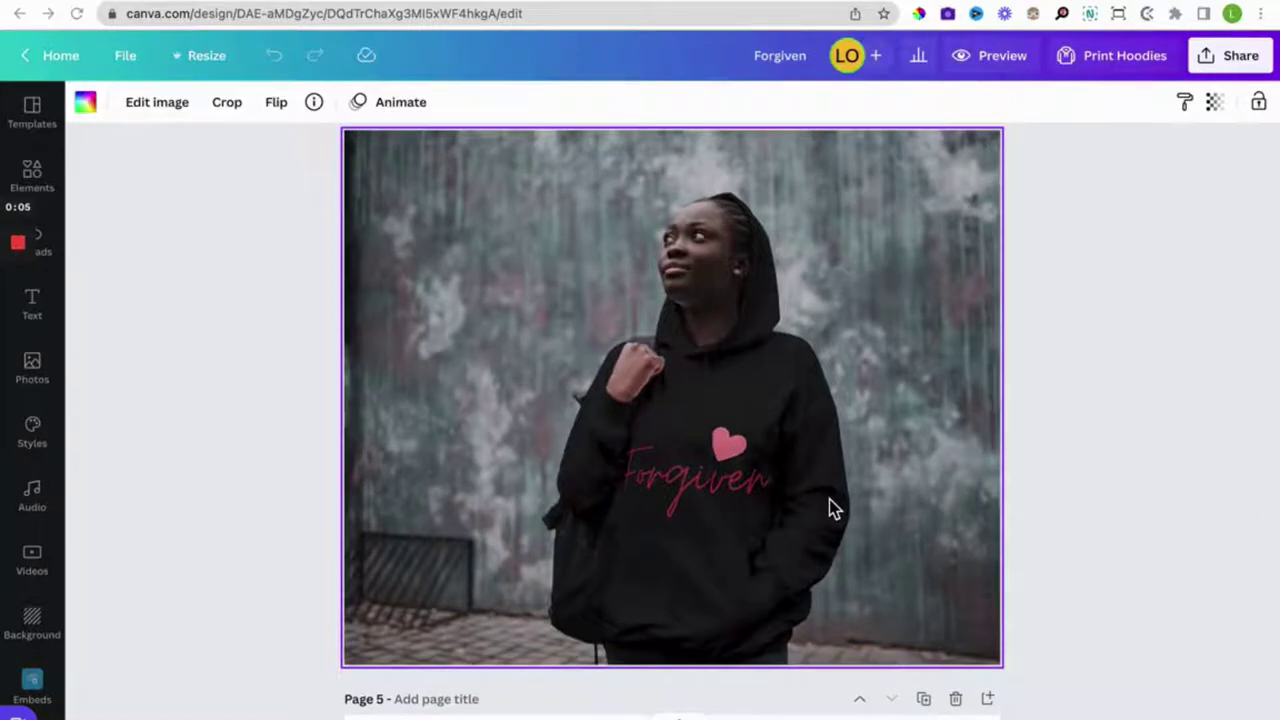
scroll(829, 508, "up", 1)
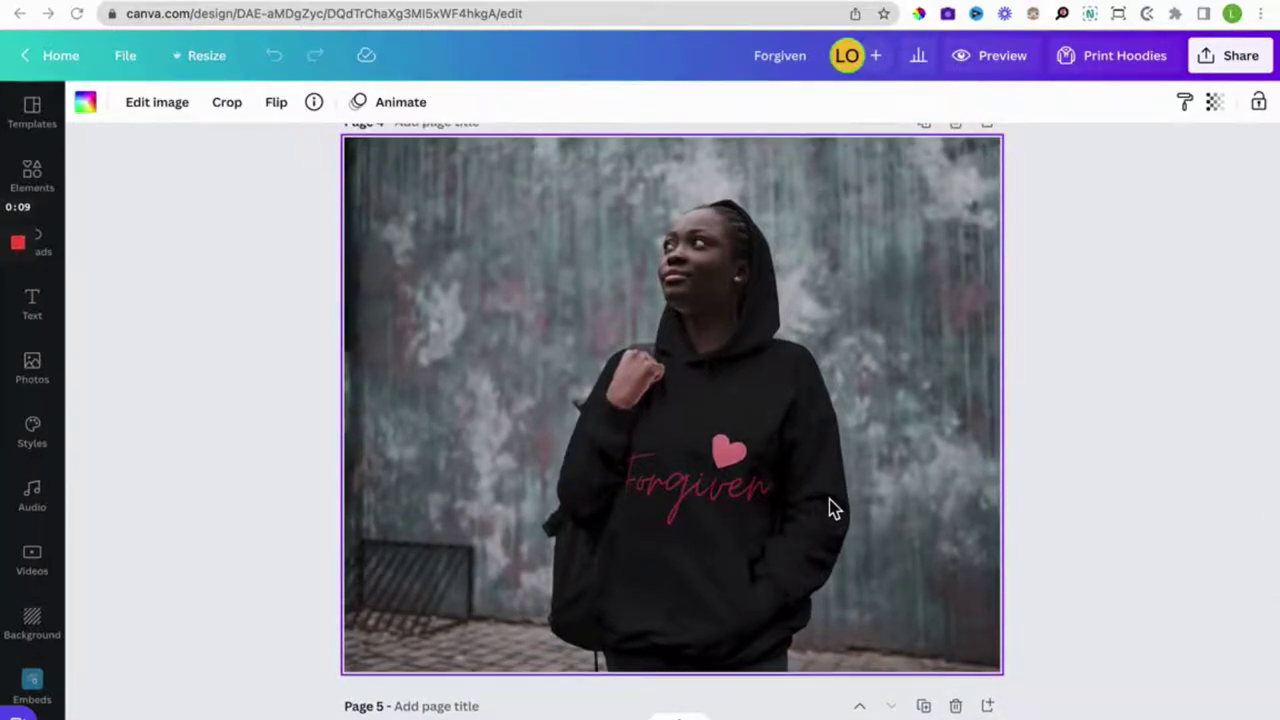
scroll(829, 508, "down", 1)
scroll(829, 508, "up", 1)
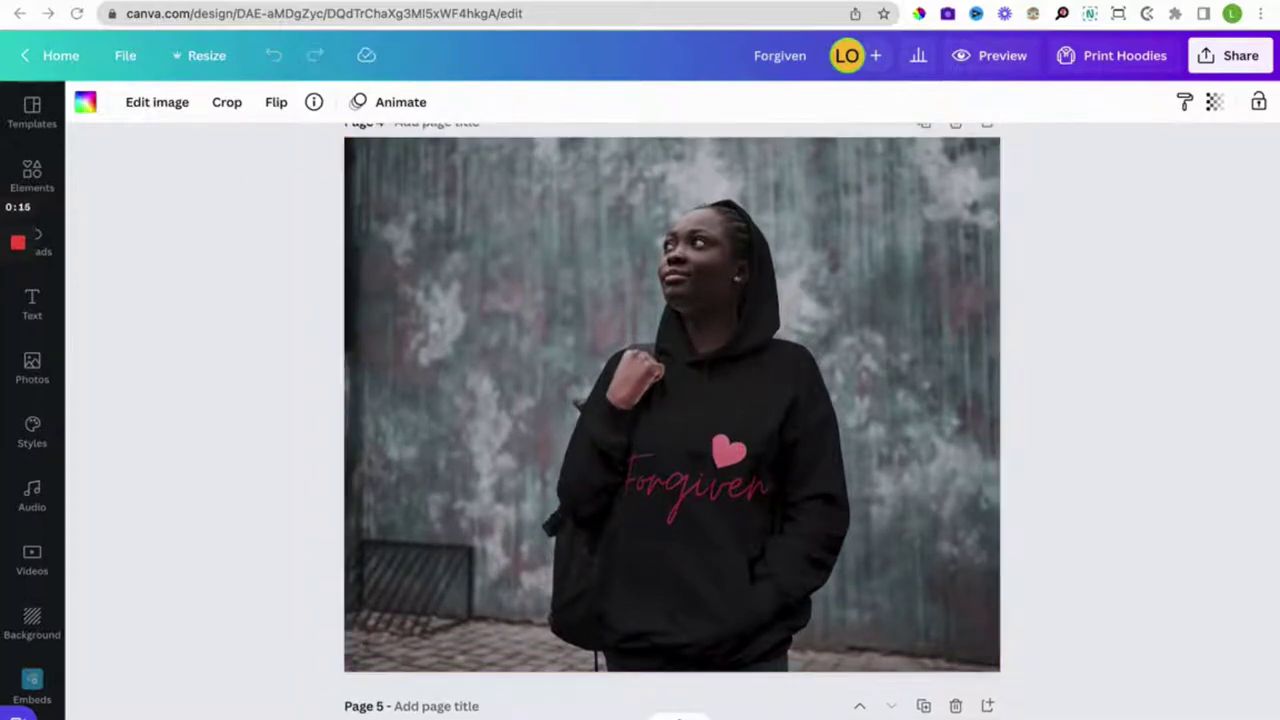
left_click(55, 55)
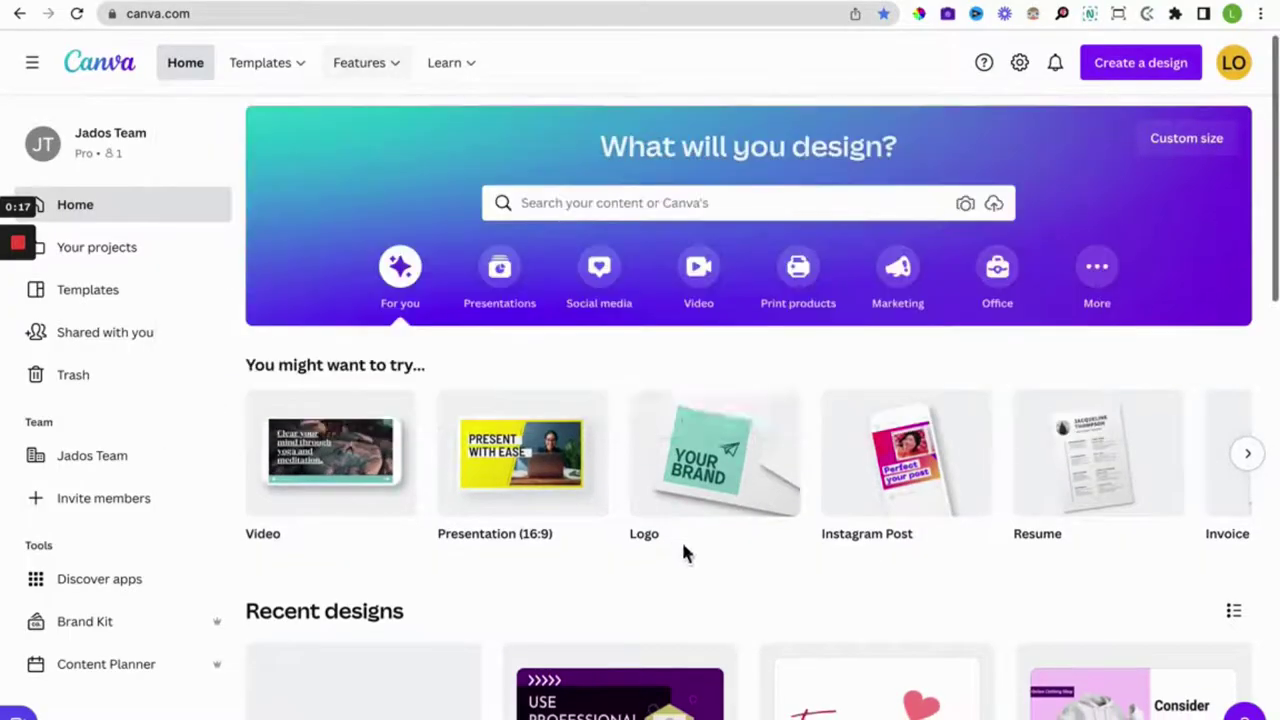
scroll(700, 570, "down", 1)
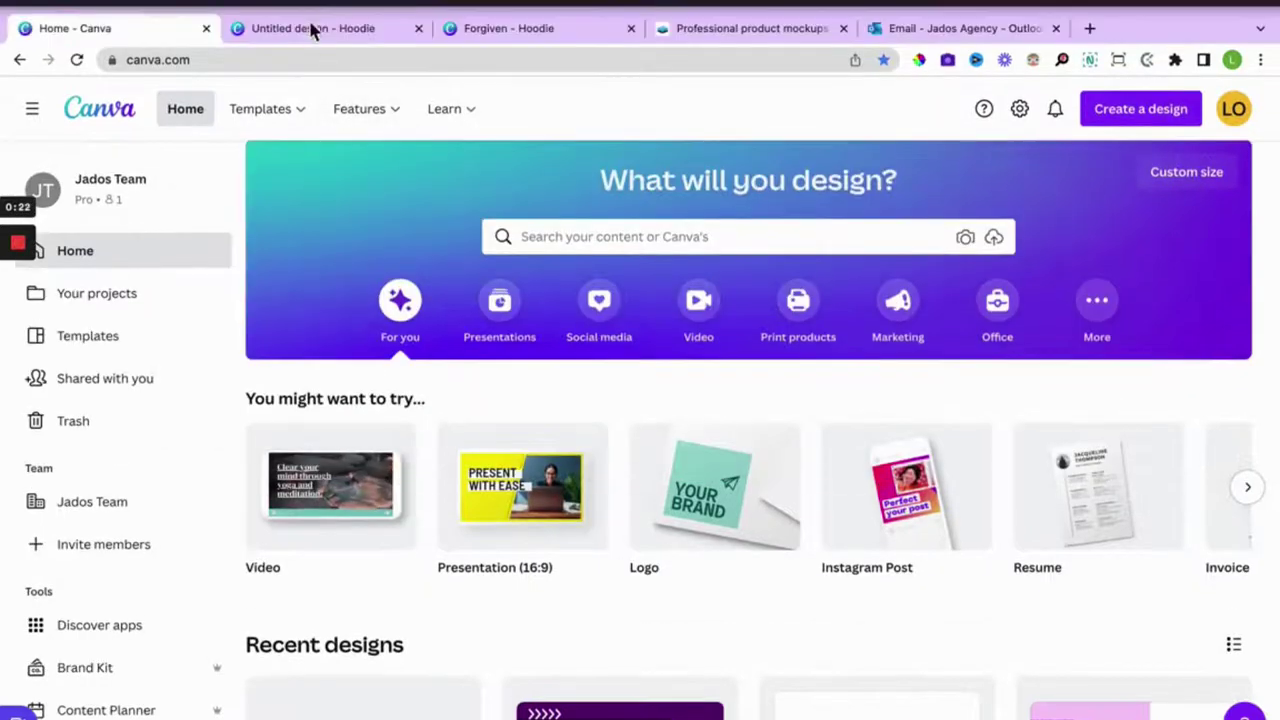
left_click(309, 32)
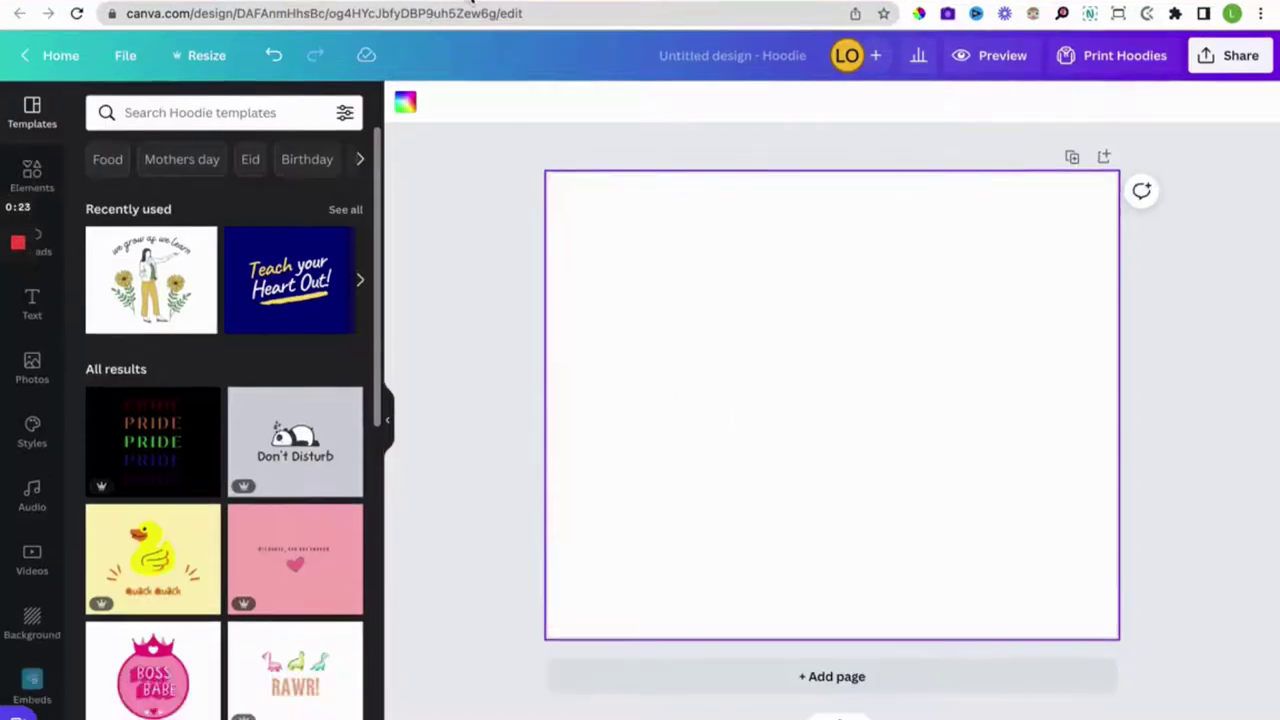
left_click(474, 4)
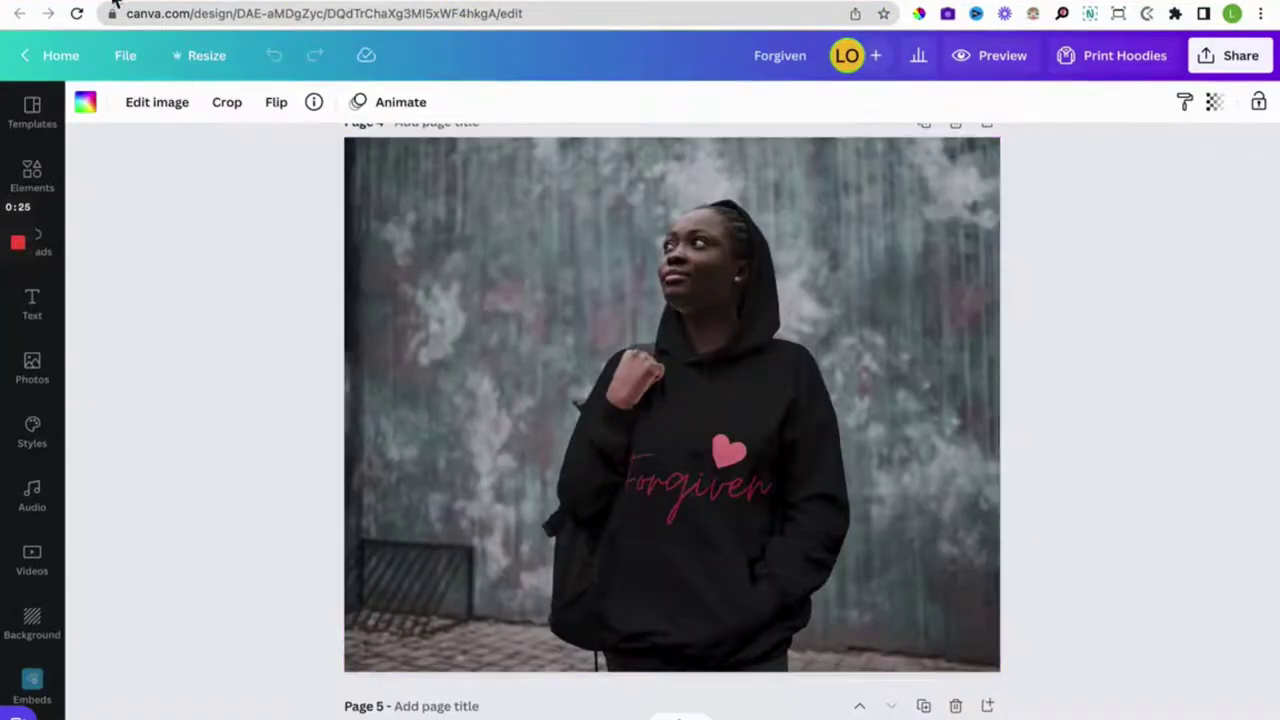
left_click(112, 5)
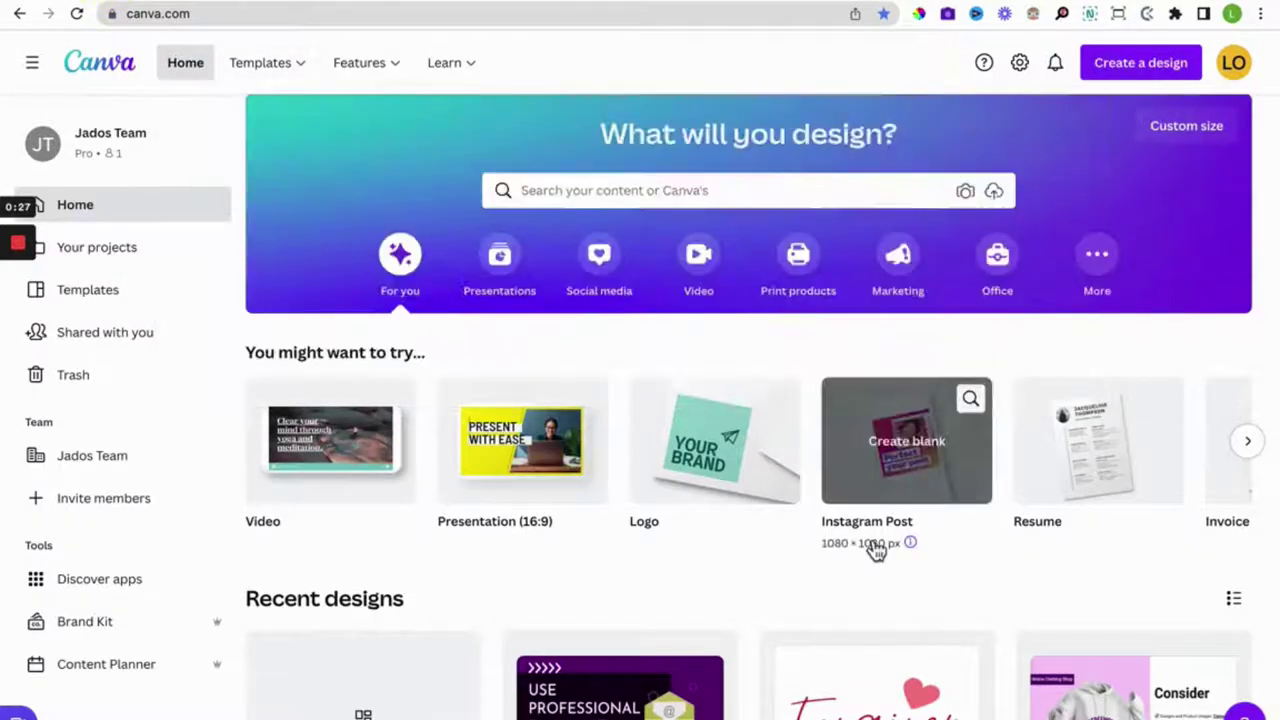
left_click(586, 191)
type("hoodie")
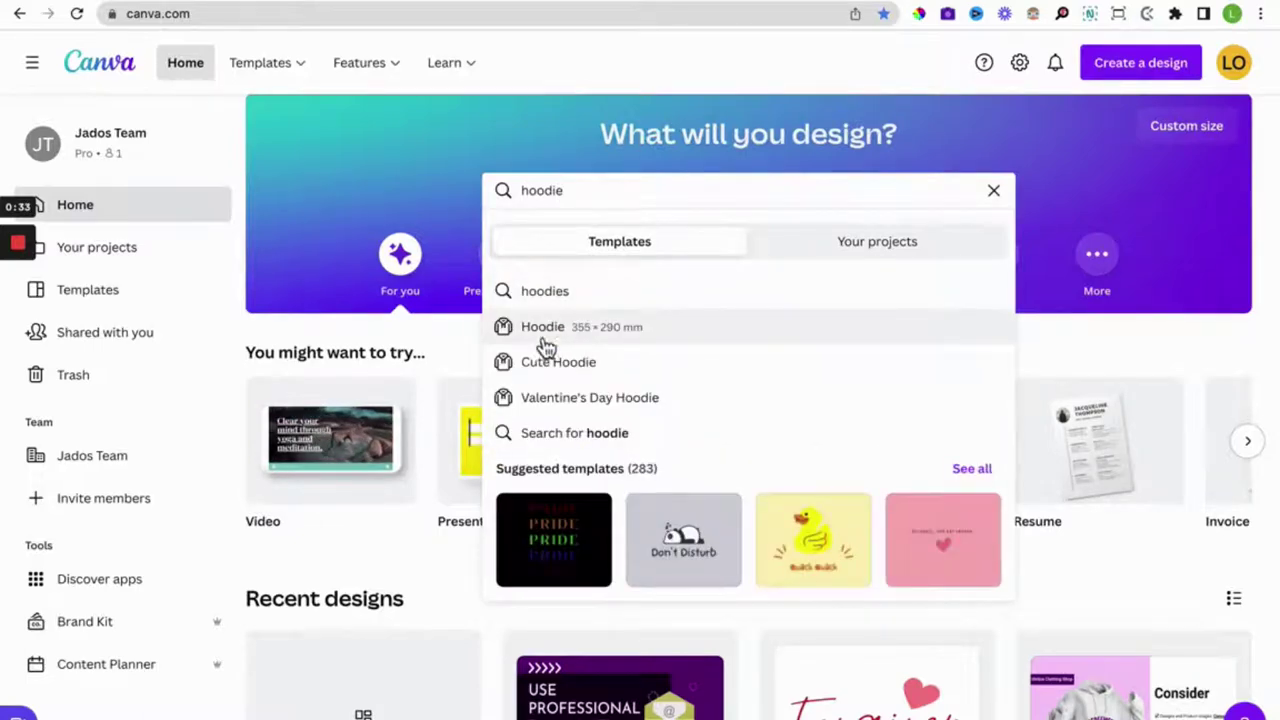
Open the Hoodie suggestion and scroll through the 283 hoodie templates.
left_click(546, 328)
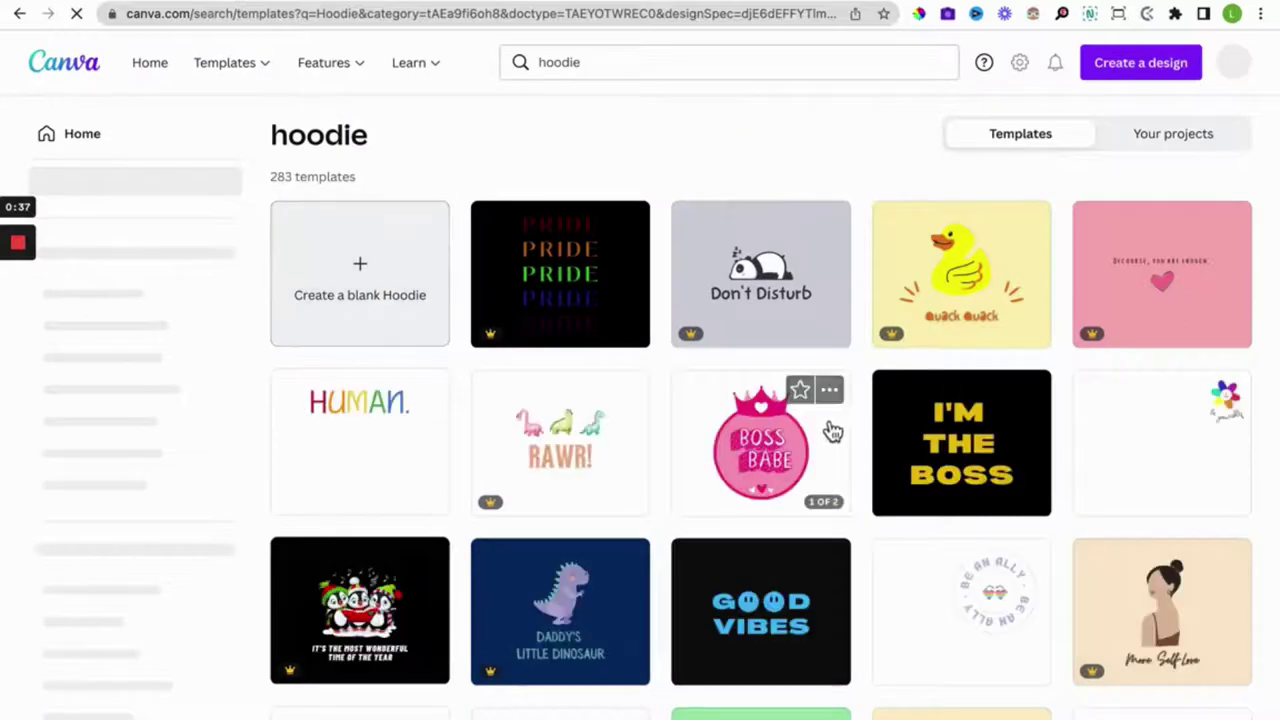
scroll(797, 520, "down", 2)
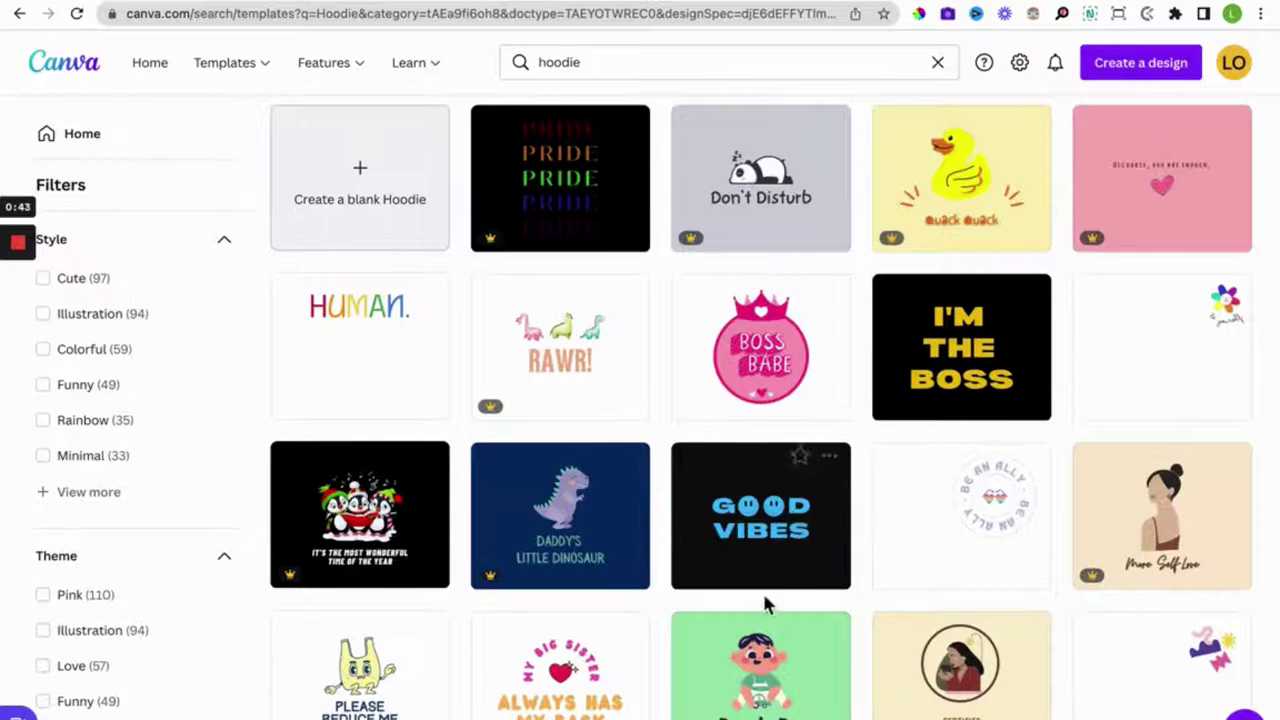
scroll(764, 600, "down", 5)
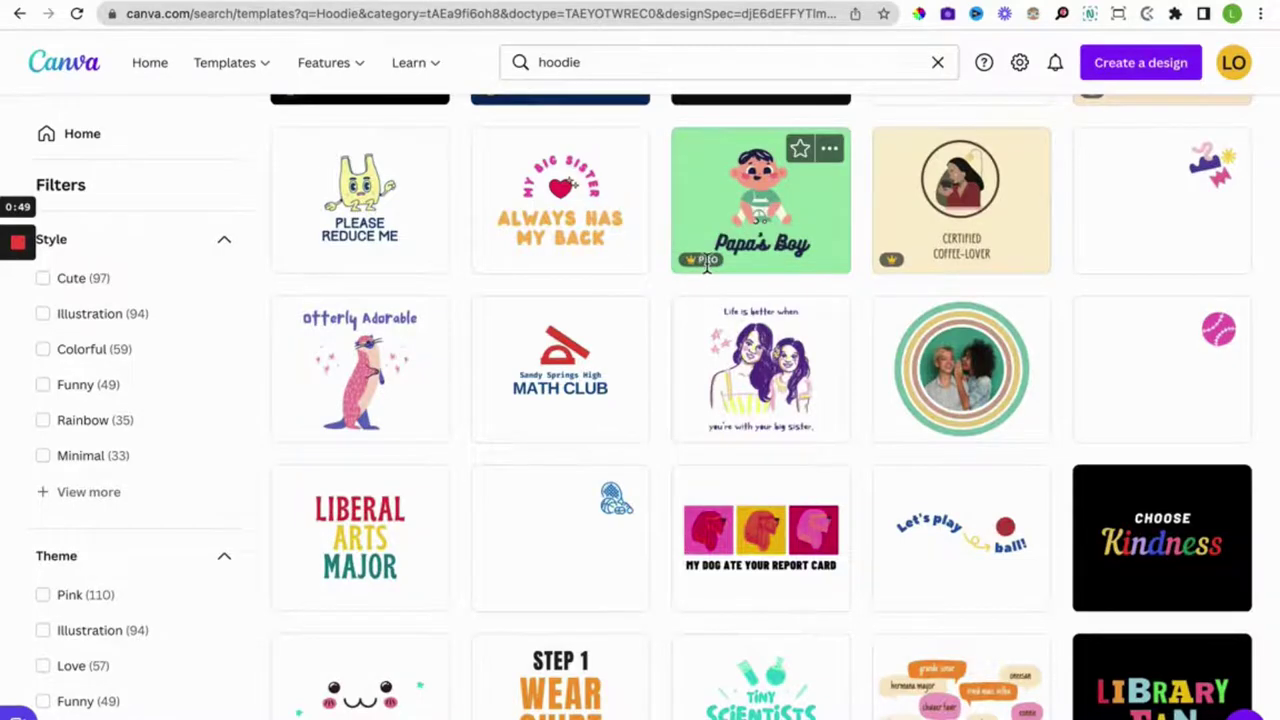
scroll(708, 268, "up", 5)
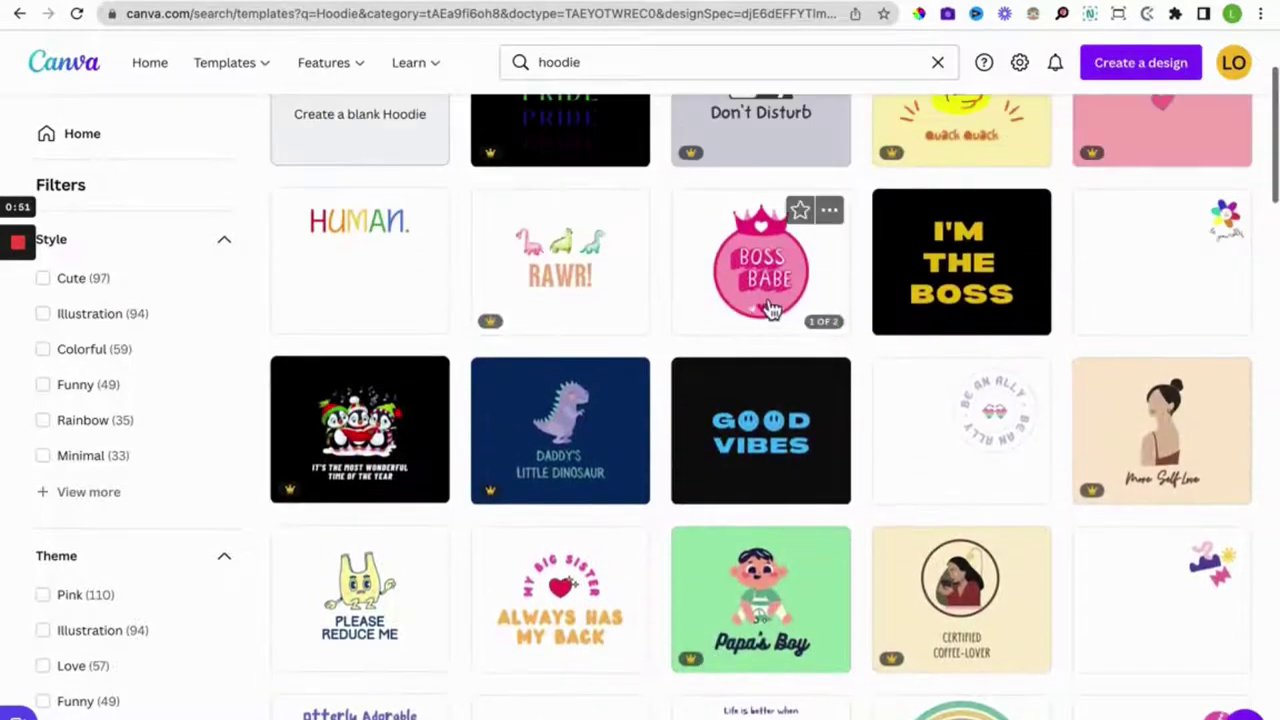
scroll(768, 308, "up", 2)
scroll(1175, 468, "down", 2)
scroll(1175, 468, "down", 6)
scroll(1177, 470, "up", 4)
scroll(1177, 470, "up", 4)
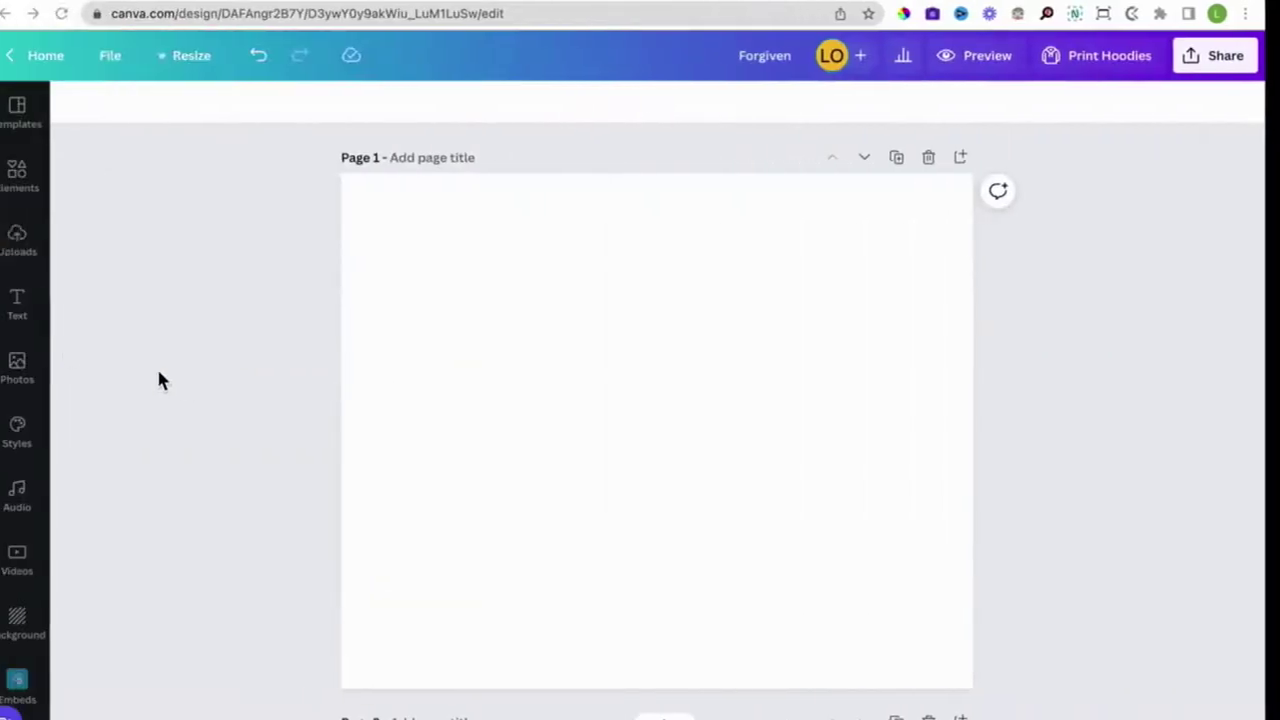
Add a heading to the page reading 'Forgiven' and set its font to Moontime.
left_click(25, 318)
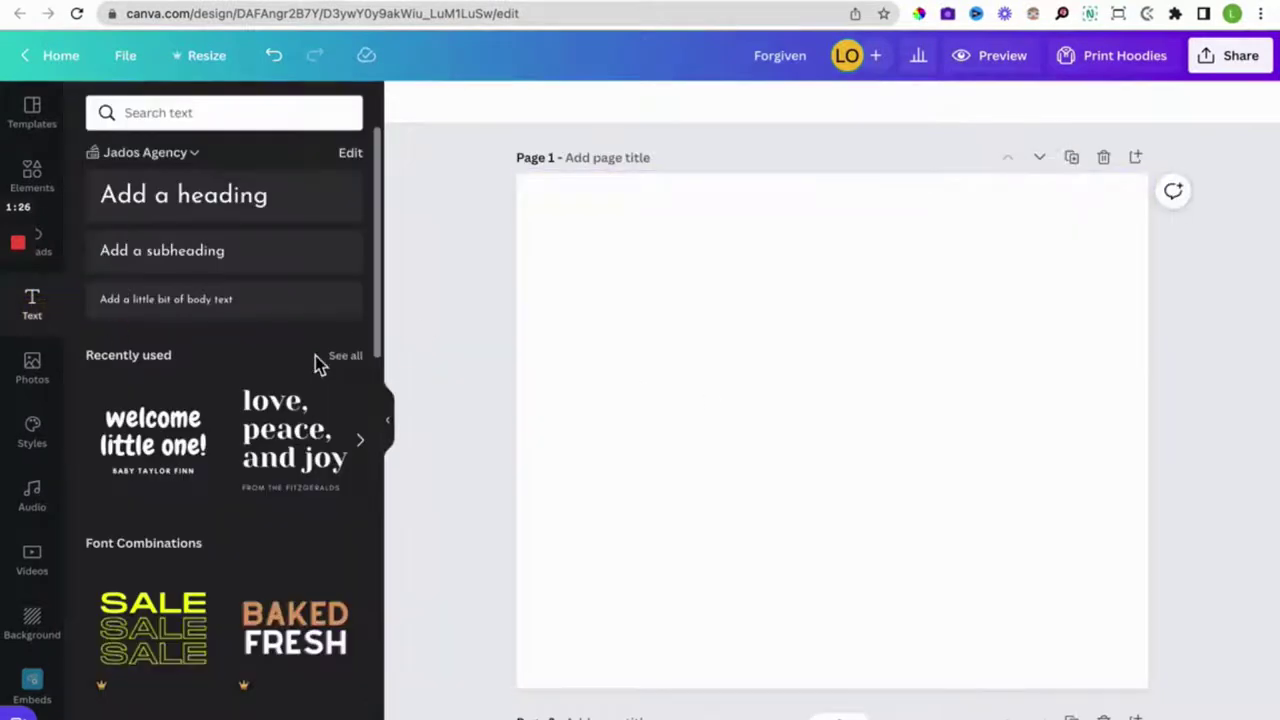
left_click_drag(229, 214, 757, 378)
left_click(757, 376)
double_click(760, 376)
triple_click(760, 376)
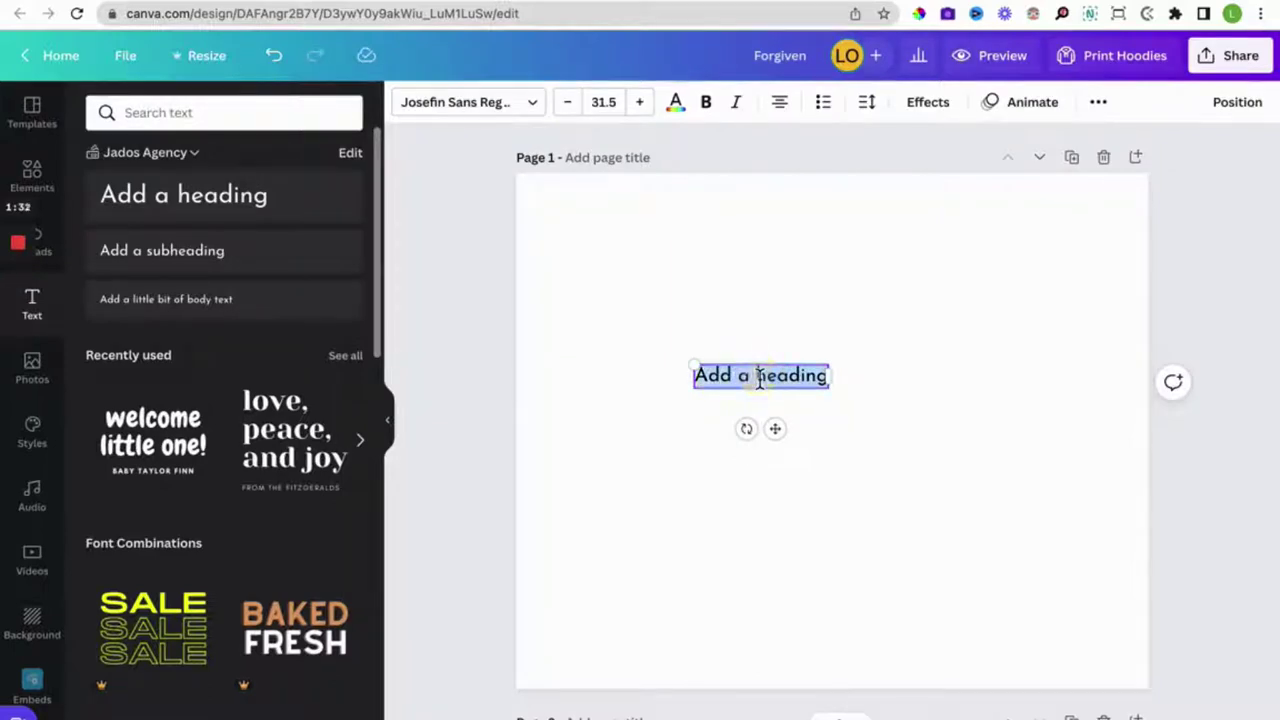
type("Forgiven")
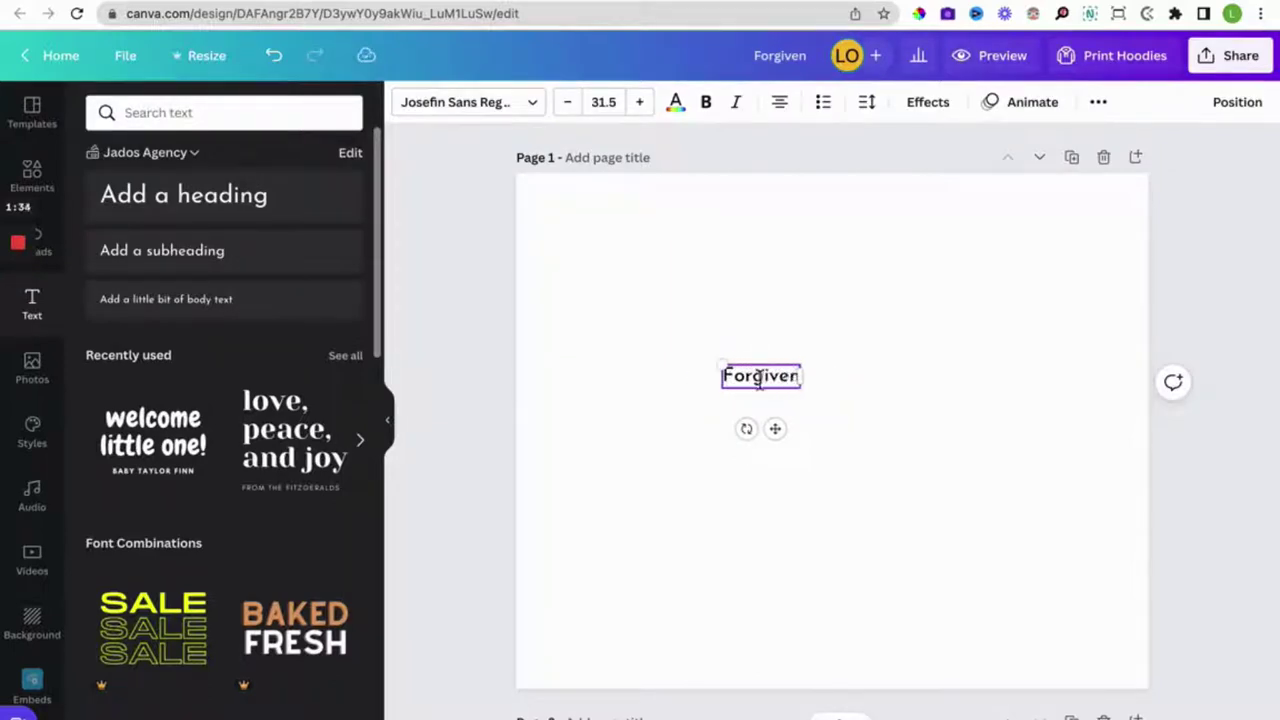
left_click(487, 118)
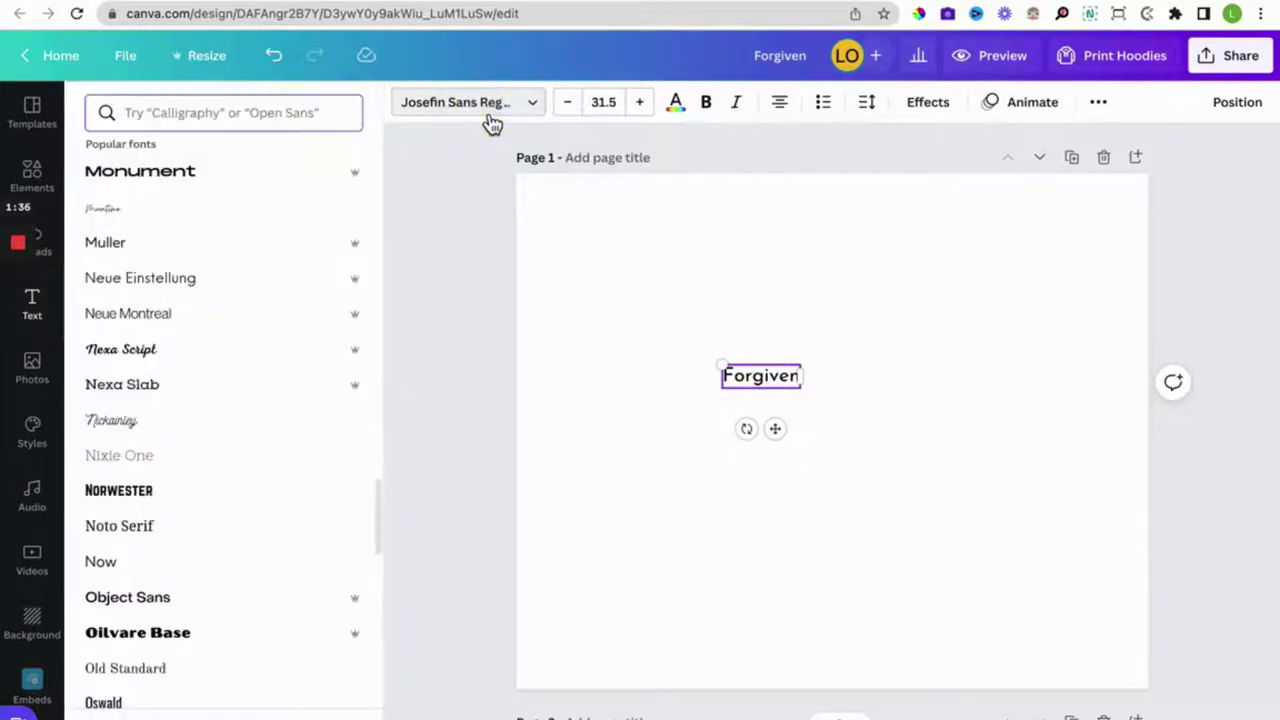
left_click(170, 222)
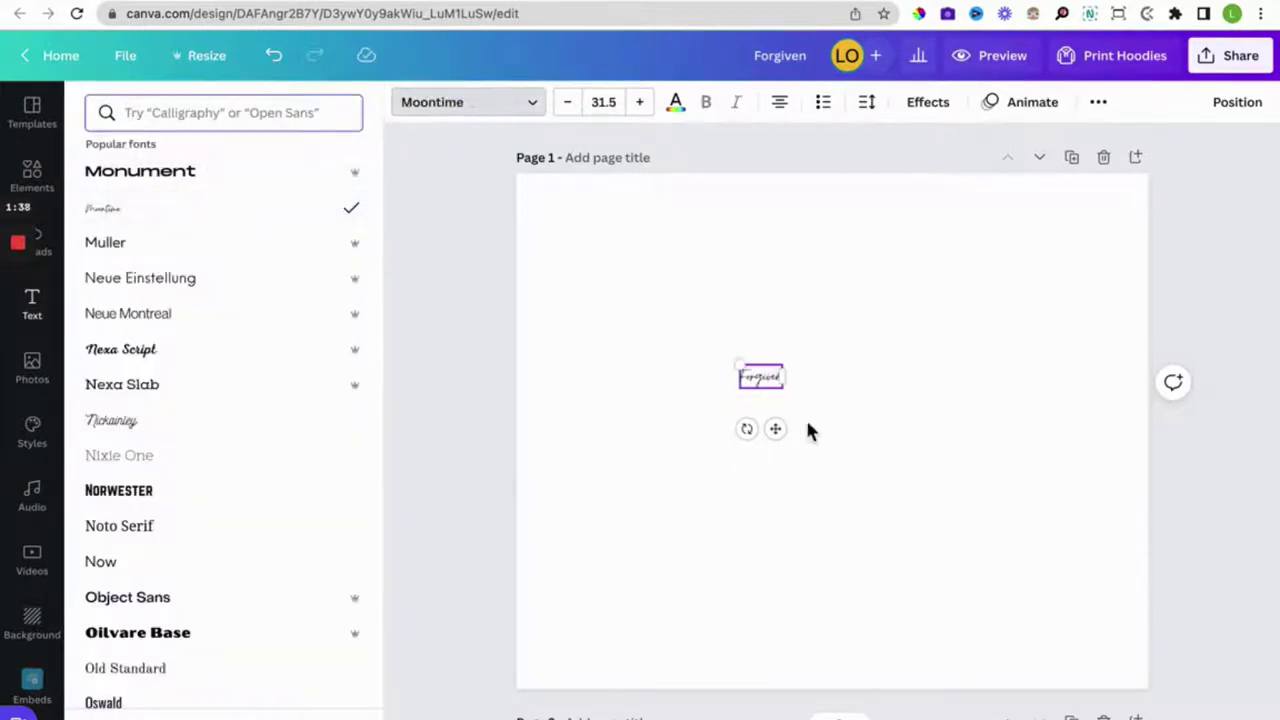
Enlarge the Forgiven text to size 413 and nudge it slightly lower on the page.
left_click_drag(742, 368, 567, 270)
left_click_drag(790, 395, 1037, 531)
left_click(848, 420)
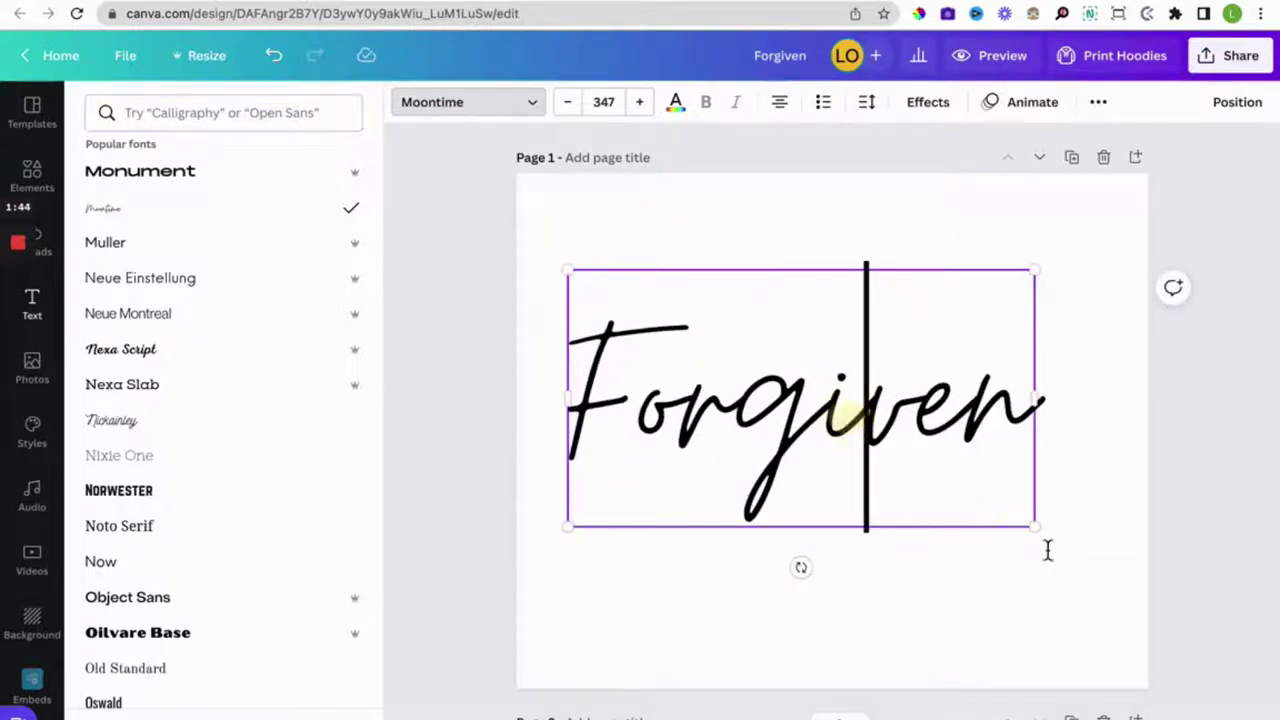
left_click(1143, 634)
left_click_drag(1090, 577, 1109, 594)
left_click(960, 685)
left_click(916, 450)
left_click_drag(908, 443, 908, 451)
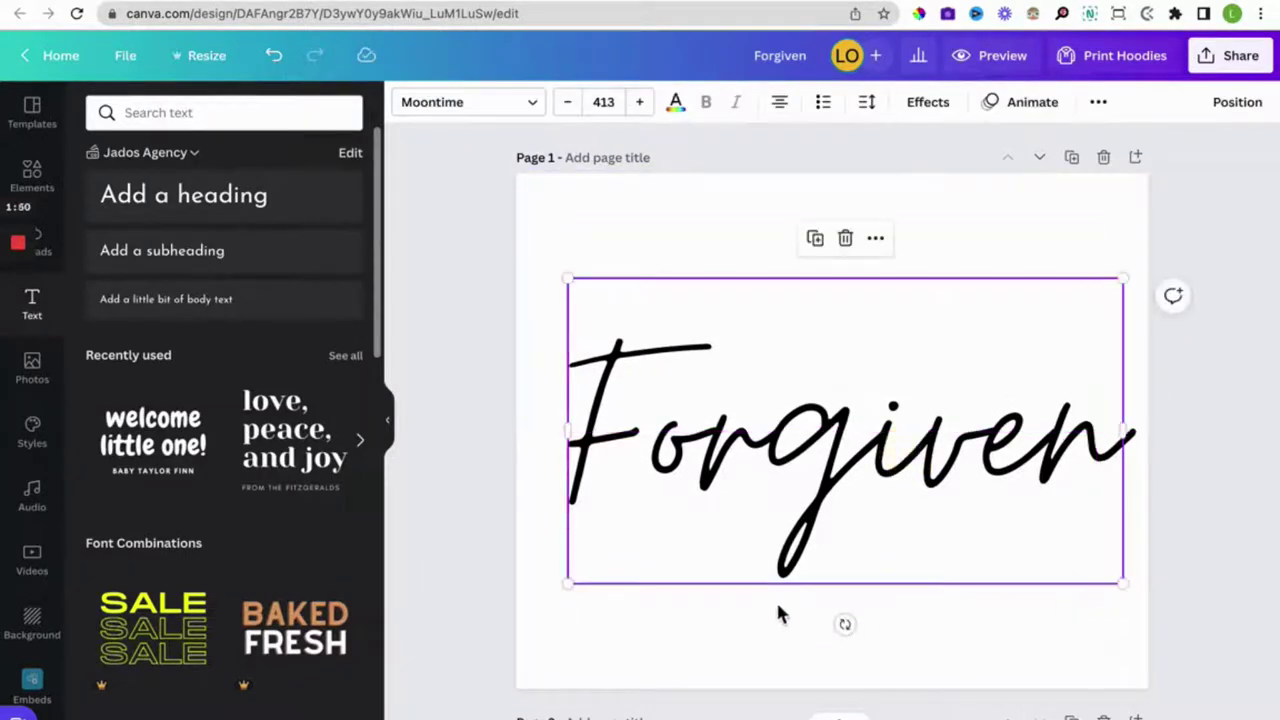
Add an outline heart from an Elements search for 'heart', tilted about 12 degrees above Forgiven.
left_click(40, 180)
left_click(206, 118)
type("heart")
key("Return")
scroll(325, 418, "up", 3)
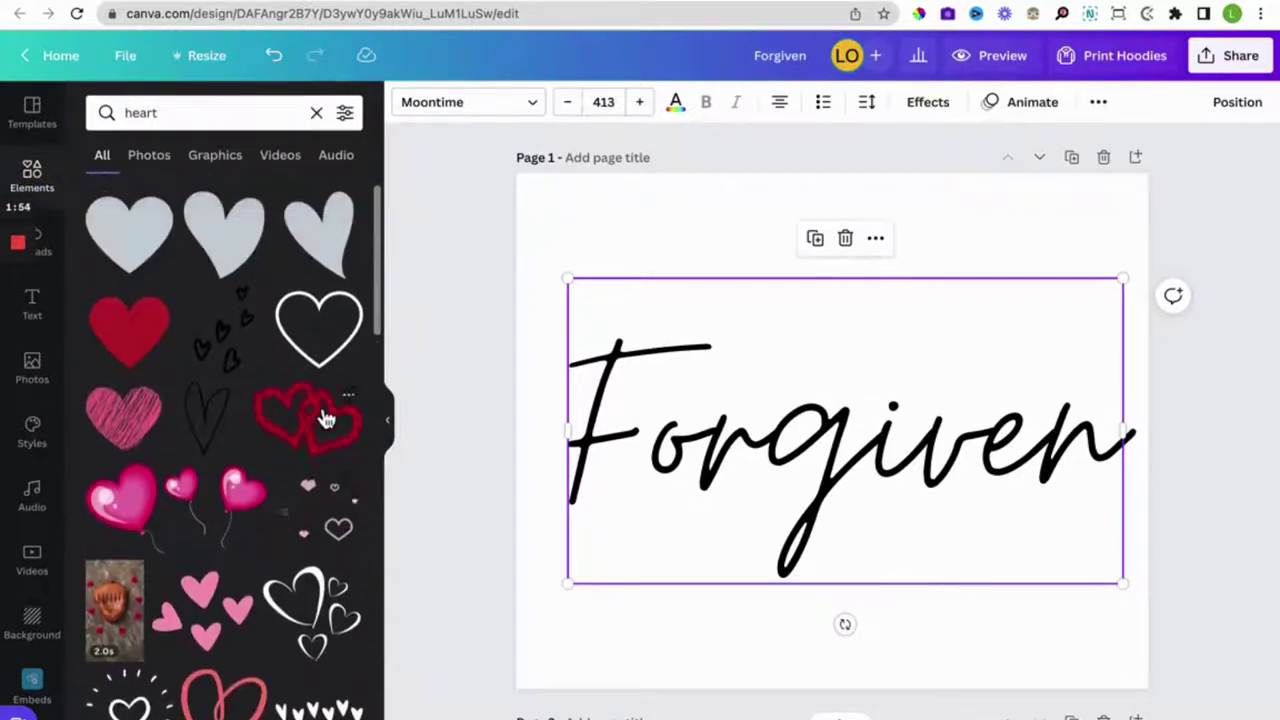
scroll(325, 418, "down", 5)
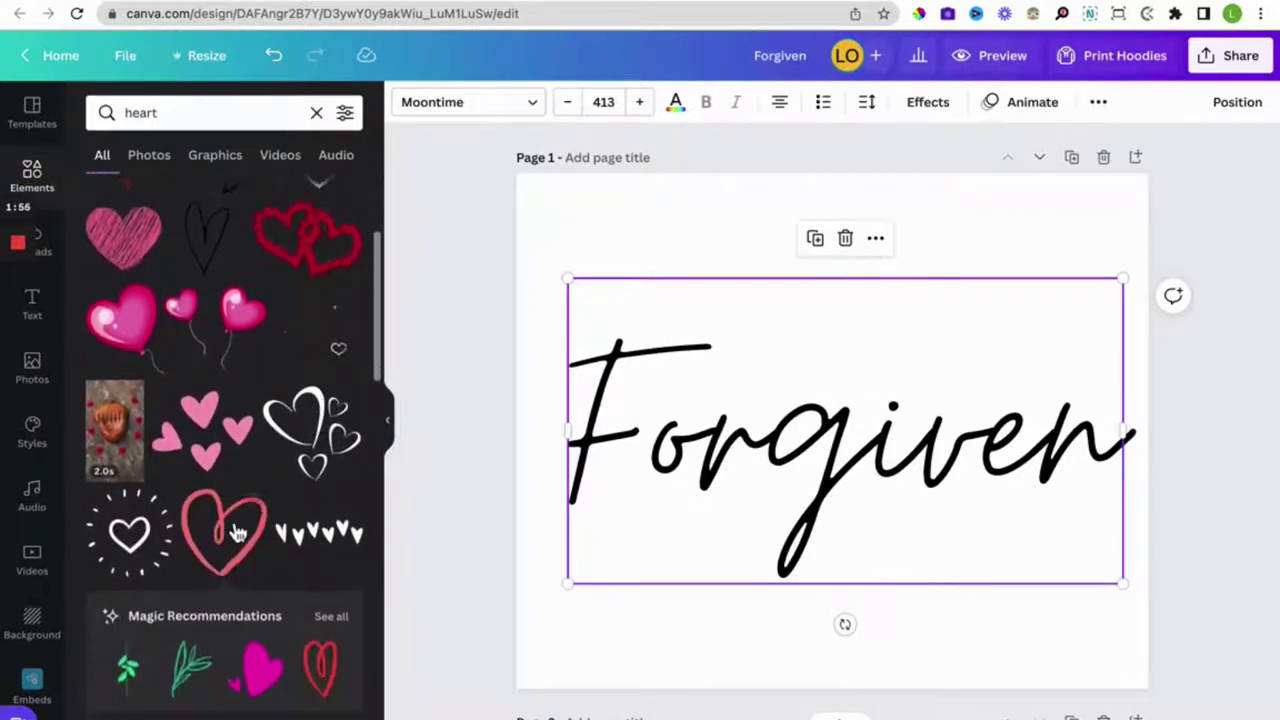
left_click(224, 530)
left_click(832, 523)
mouse_move(832, 525)
left_mouse_down()
mouse_move(797, 523)
mouse_move(821, 529)
mouse_move(808, 526)
left_mouse_up()
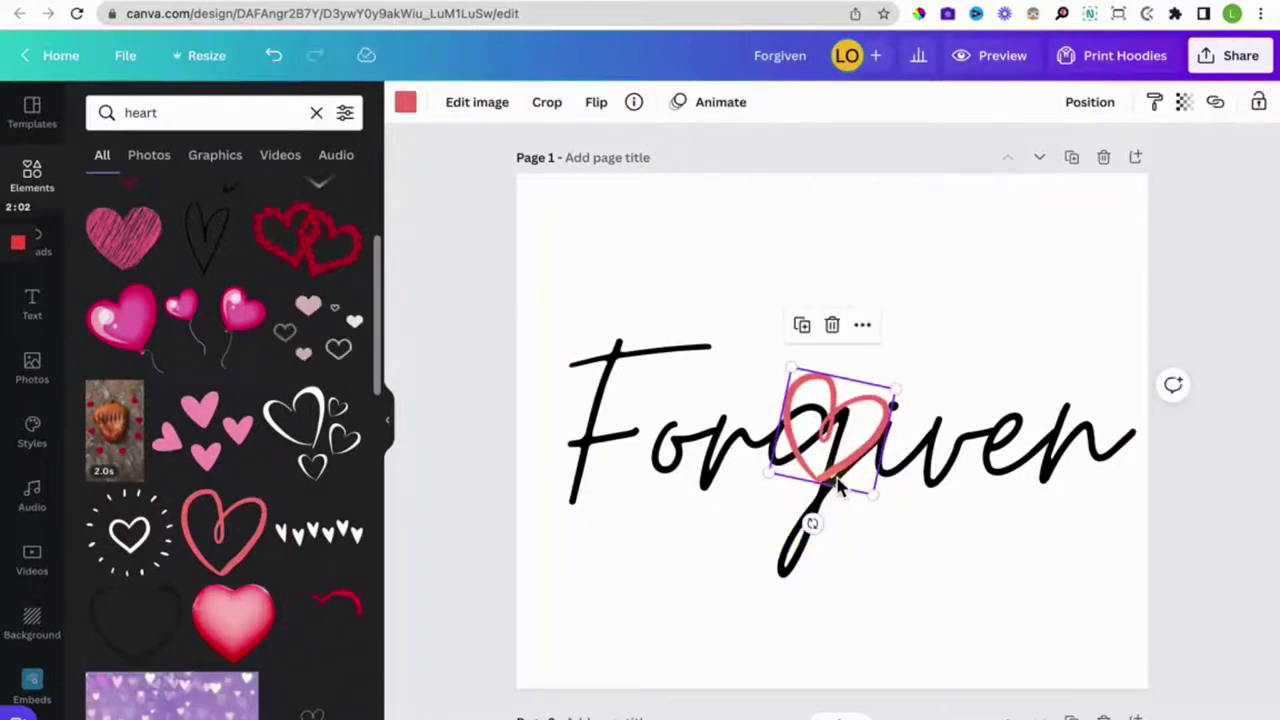
left_click_drag(882, 448, 920, 400)
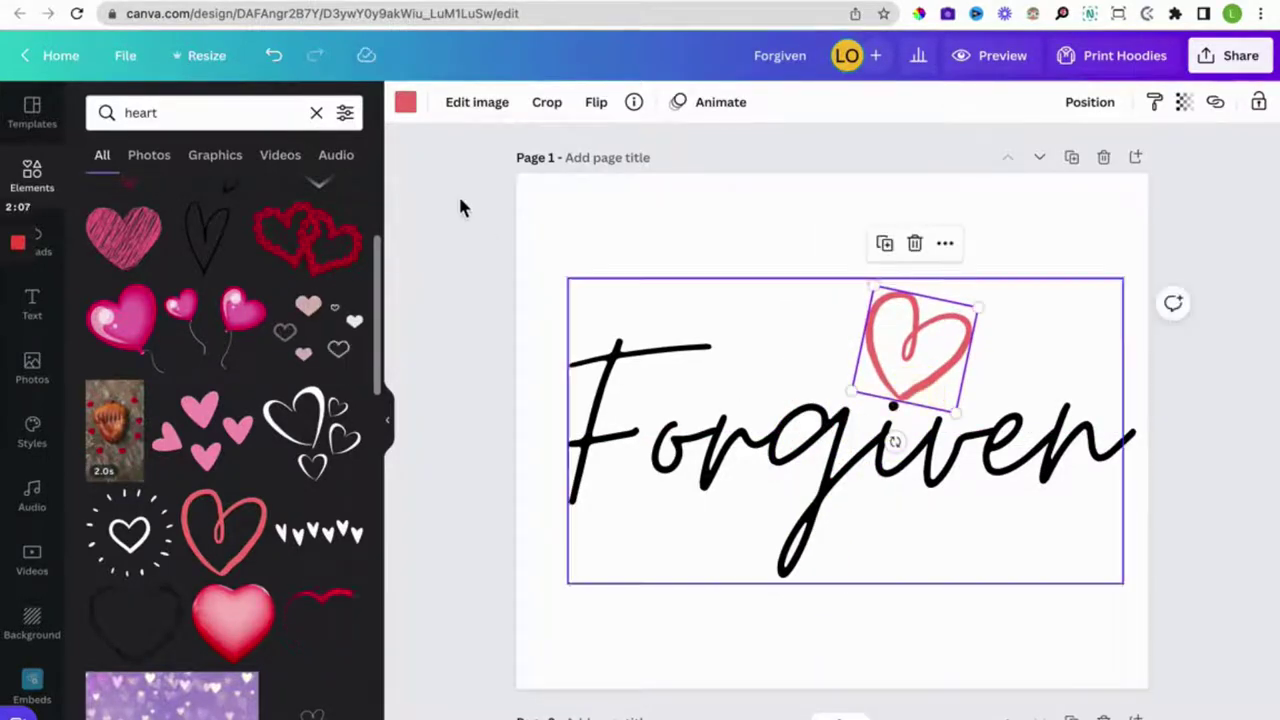
Colour the heart bright red and the Forgiven text crimson.
left_click(405, 101)
left_click(200, 196)
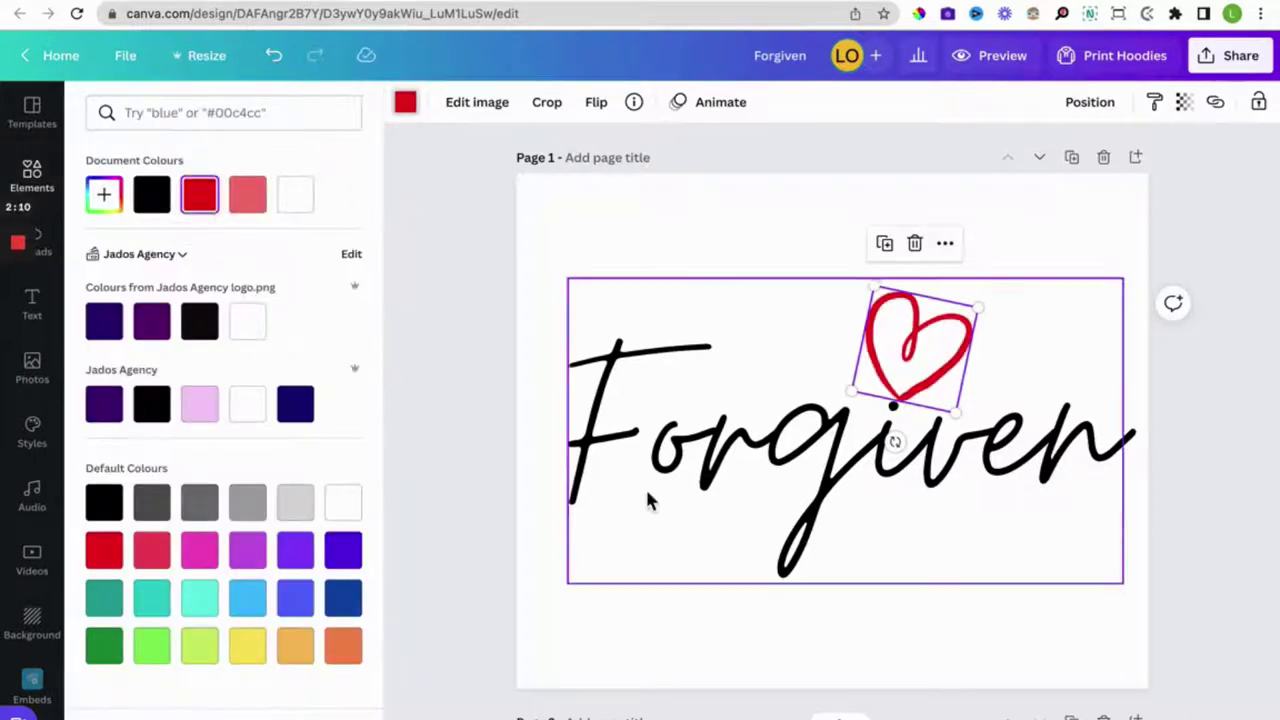
left_click(756, 478)
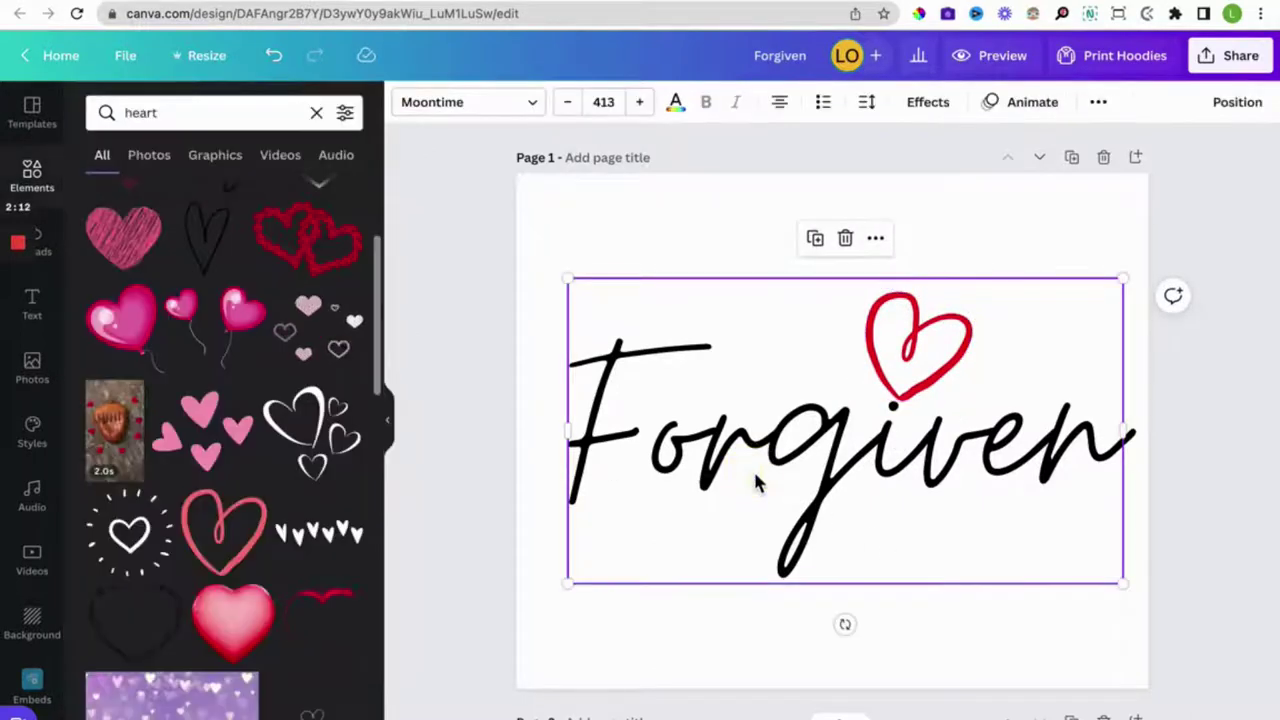
left_click(677, 104)
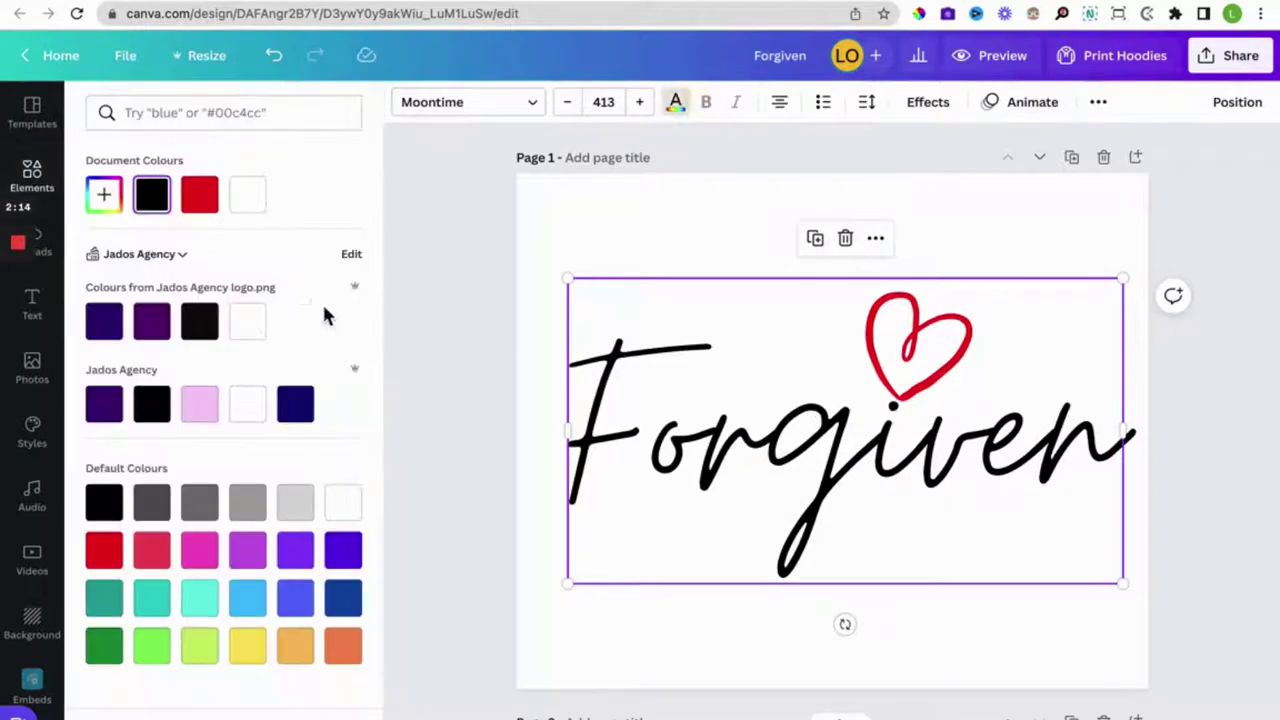
left_click(158, 565)
key("ctrl+a")
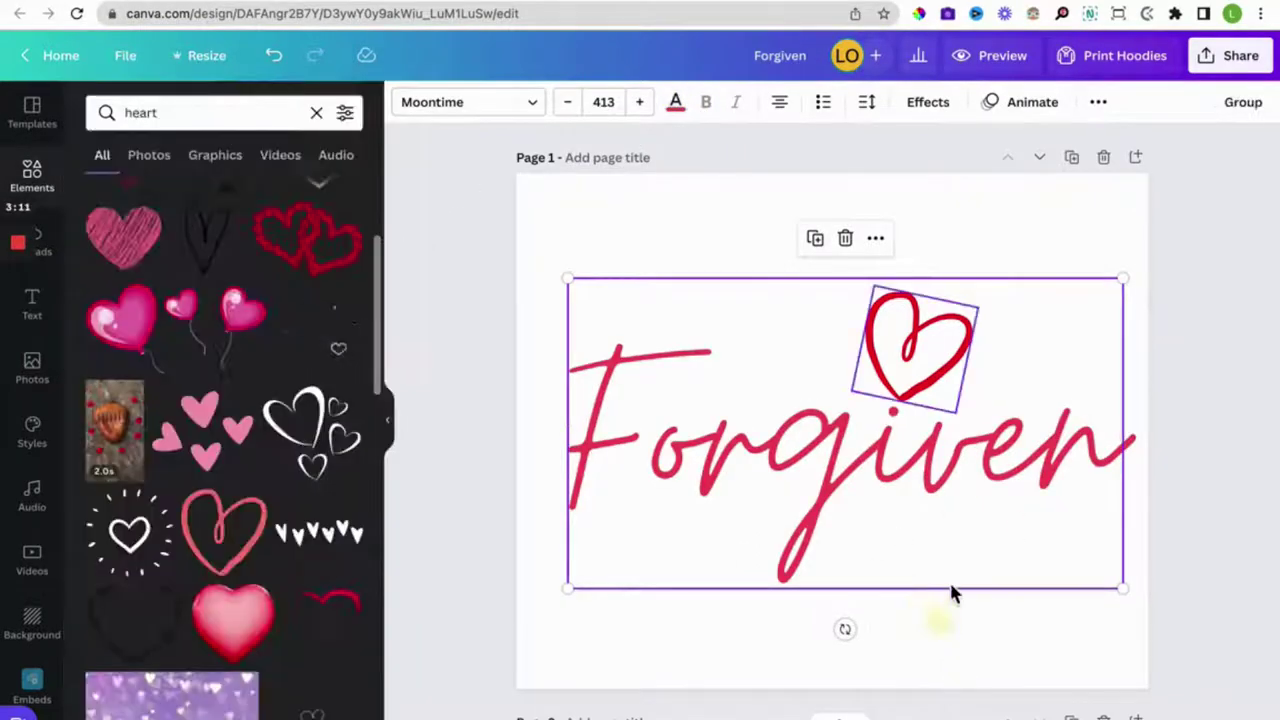
Group the heart with the Forgiven text, shrink the group slightly and centre it.
left_click(851, 666)
left_click(940, 345)
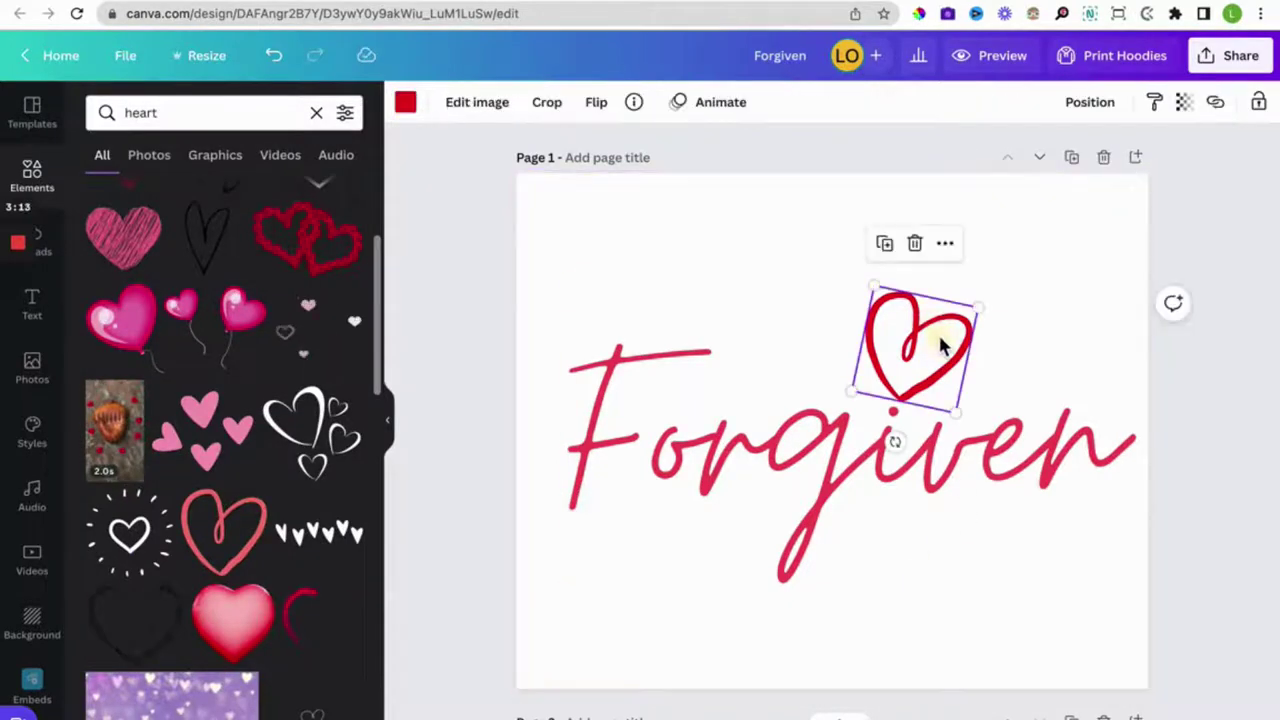
left_click(906, 448, "shift")
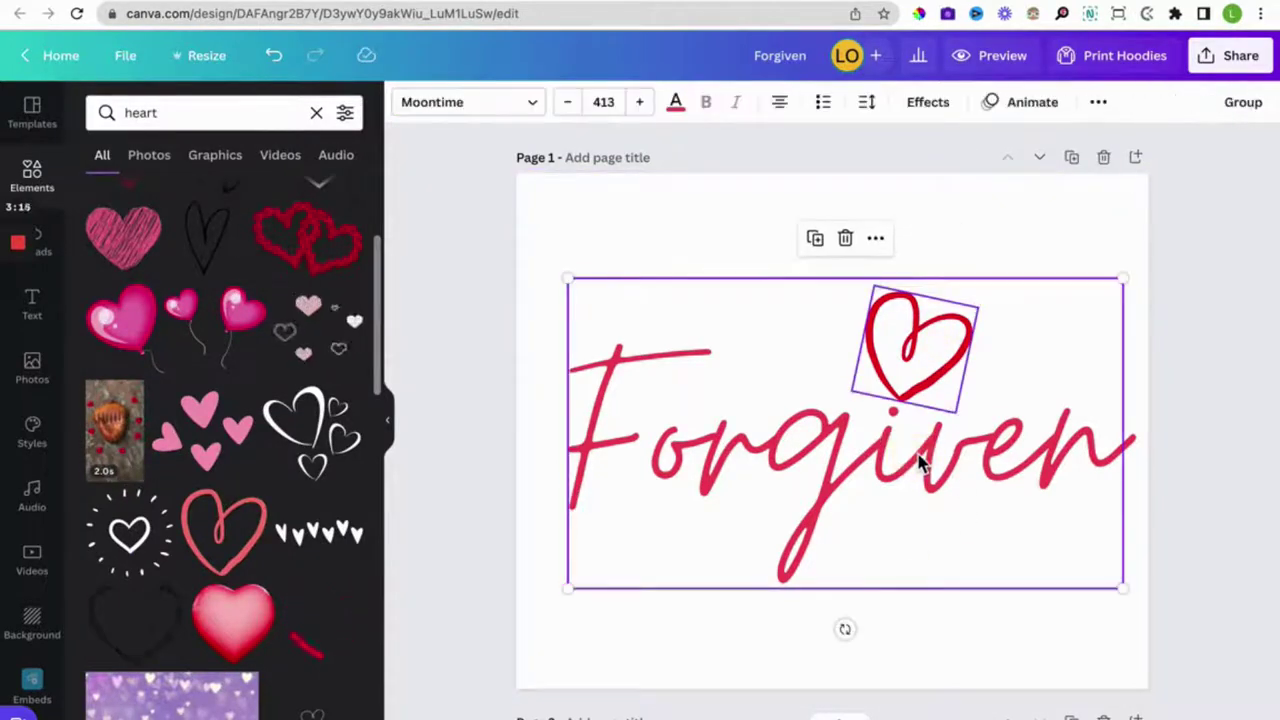
left_click(1245, 108)
left_click_drag(1117, 586, 1074, 563)
left_click_drag(917, 480, 923, 477)
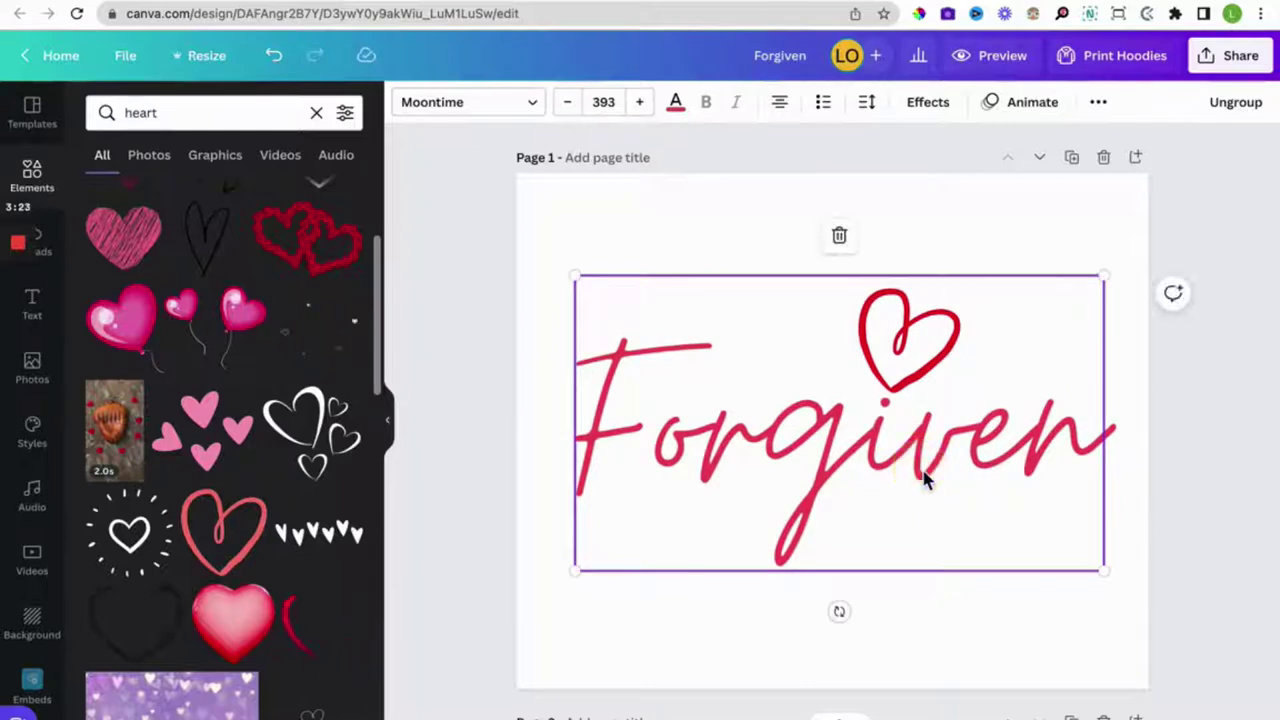
Open the Share download settings and choose PNG as the file type.
left_click(391, 428)
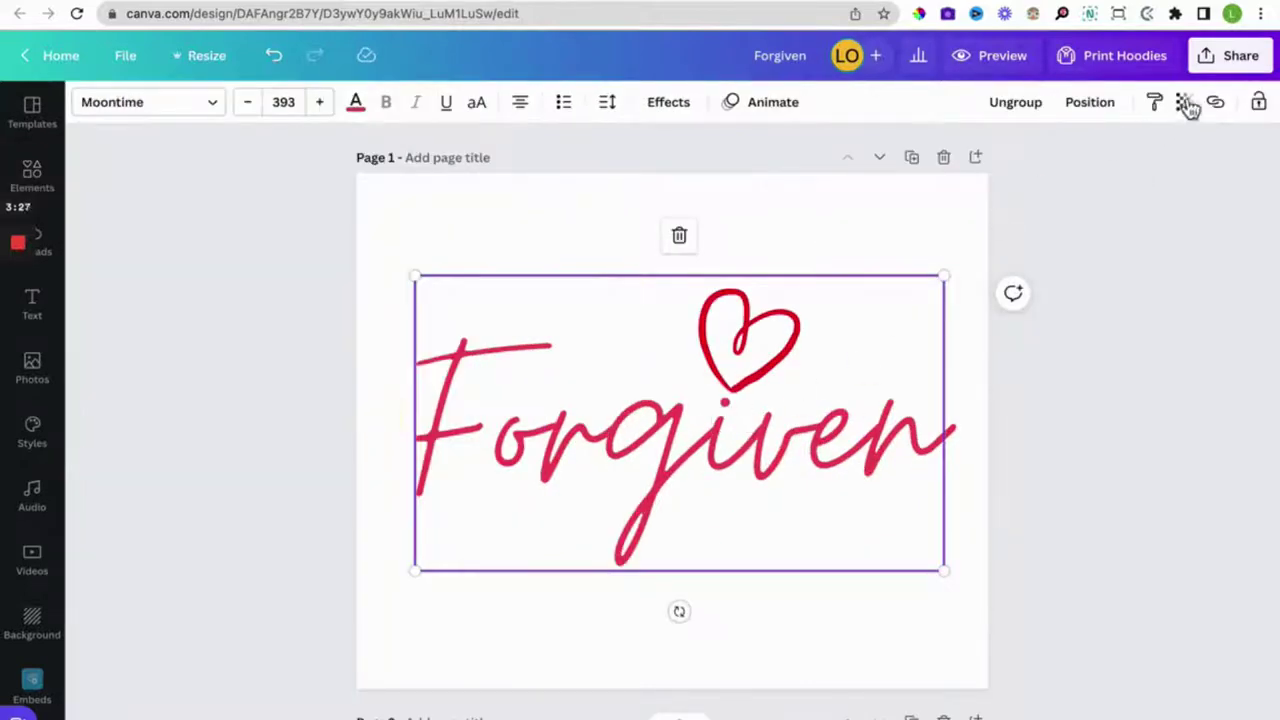
left_click(1215, 60)
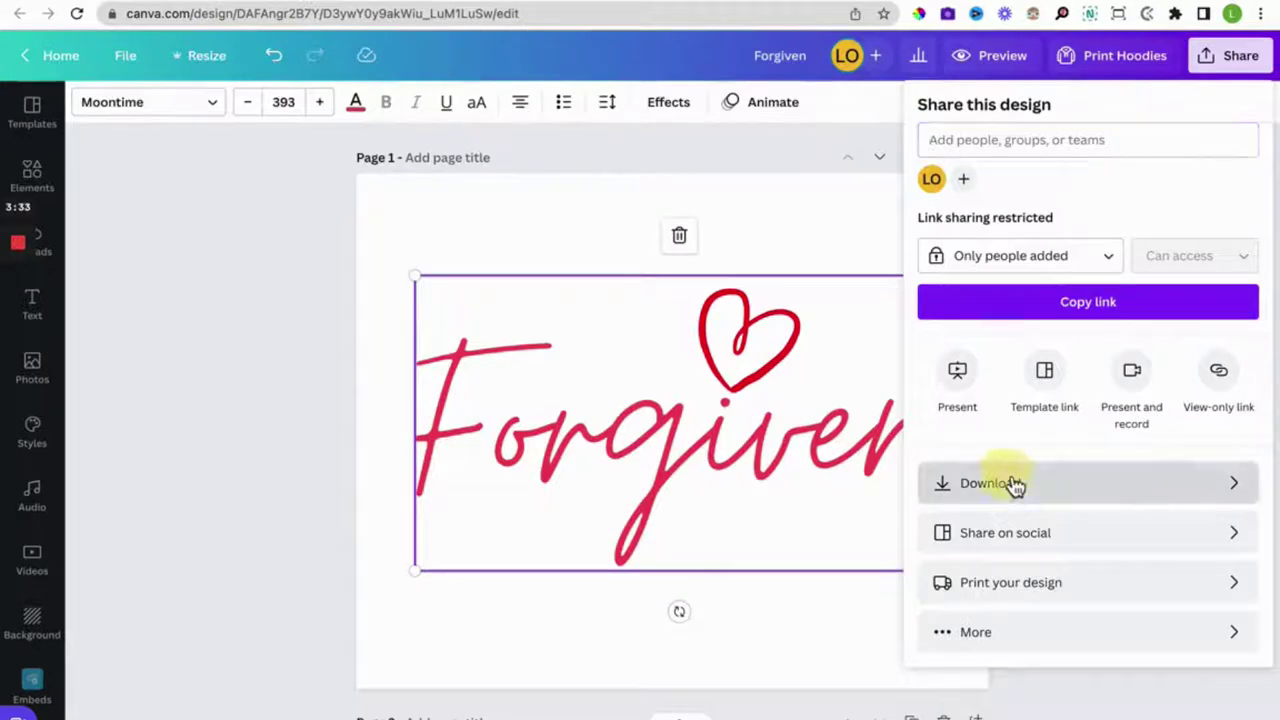
left_click(1008, 483)
left_click(1004, 198)
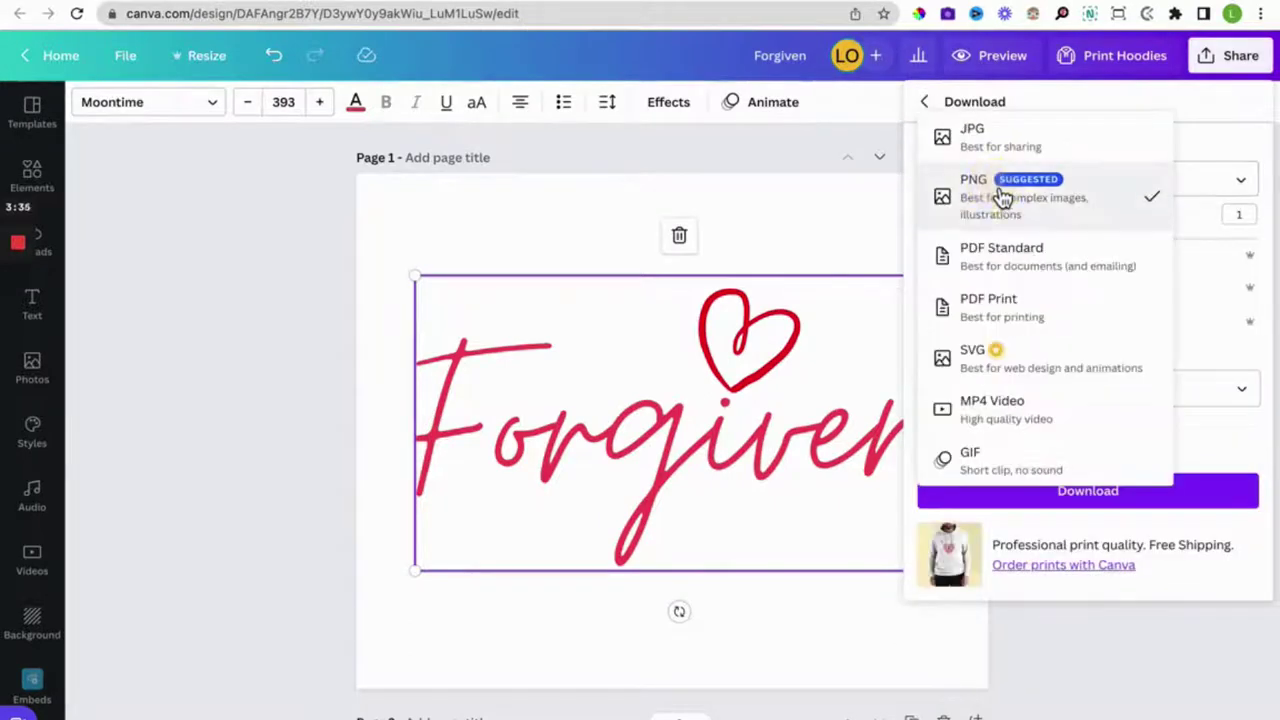
left_click(1006, 133)
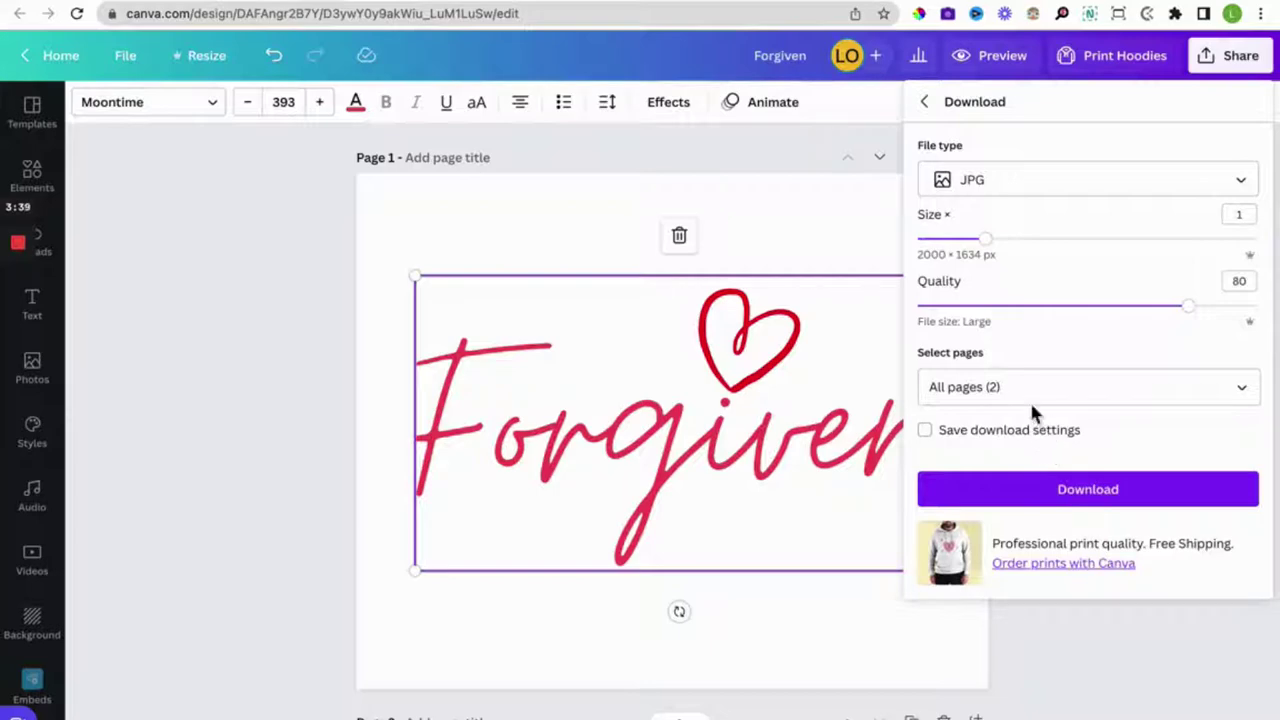
left_click(1018, 187)
left_click(1005, 249)
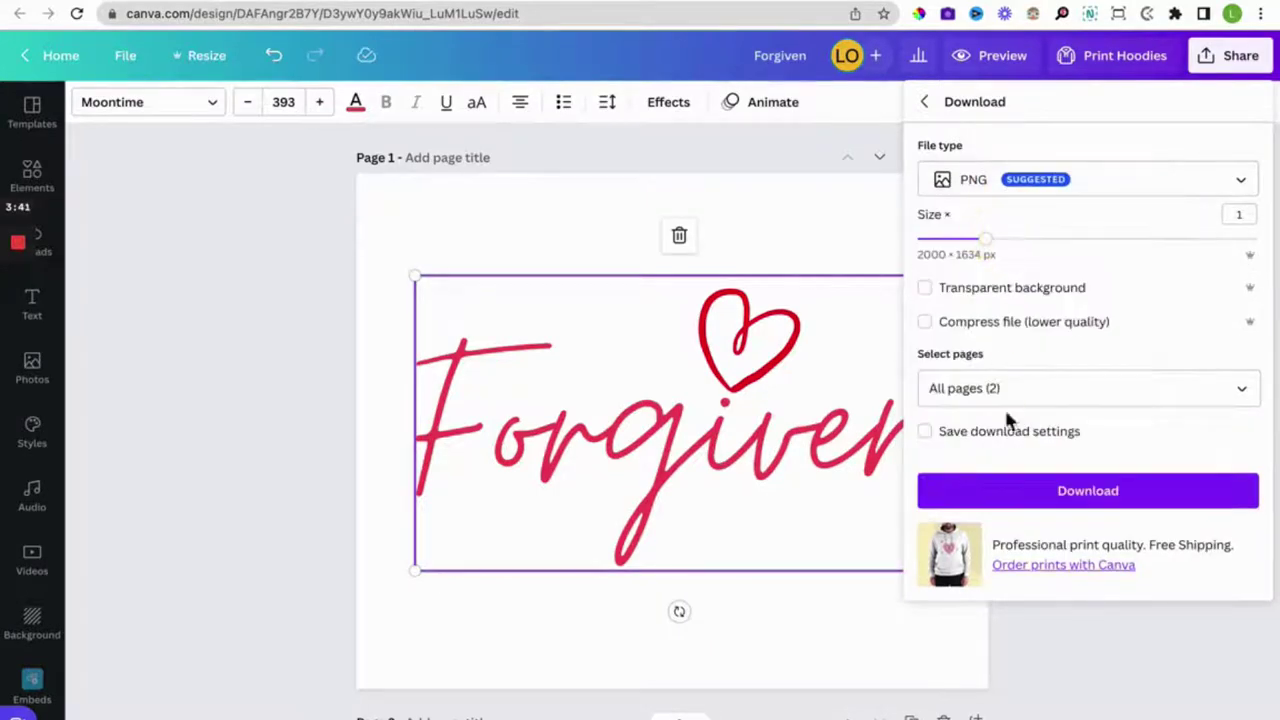
Download only Page 1 with a transparent background and compression enabled.
left_click(1019, 394)
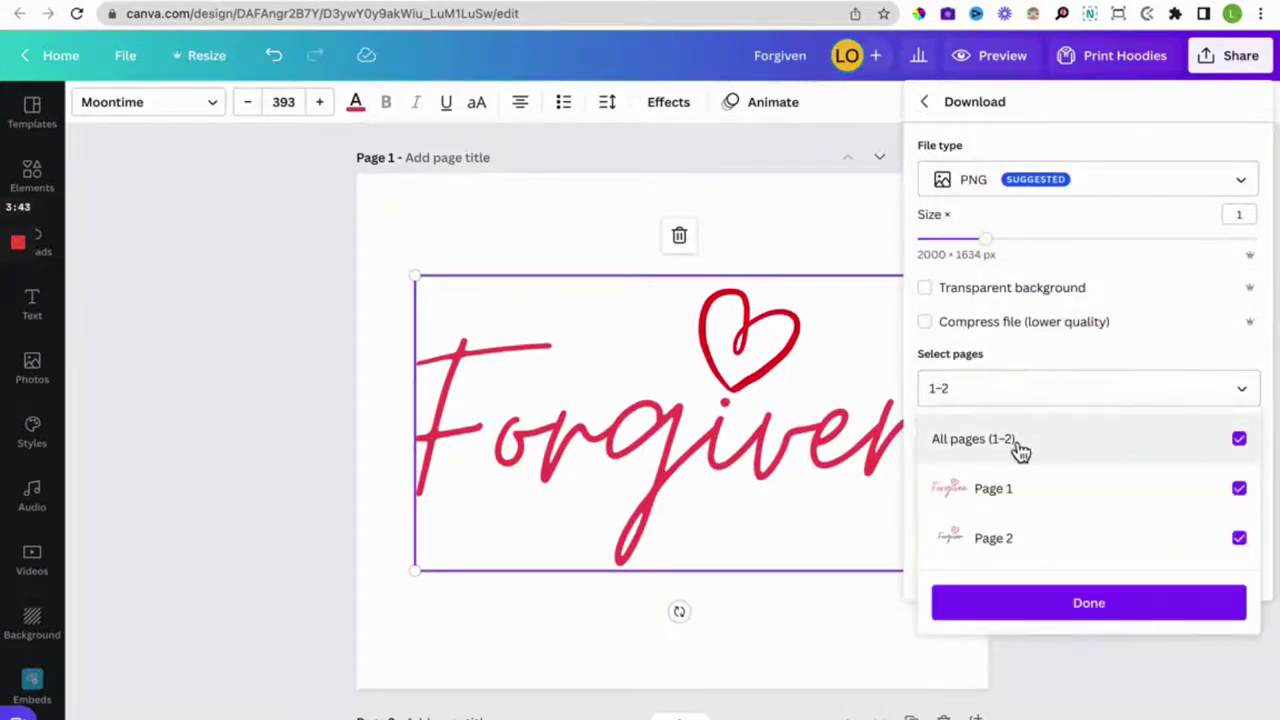
left_click(1010, 490)
left_click(1012, 308)
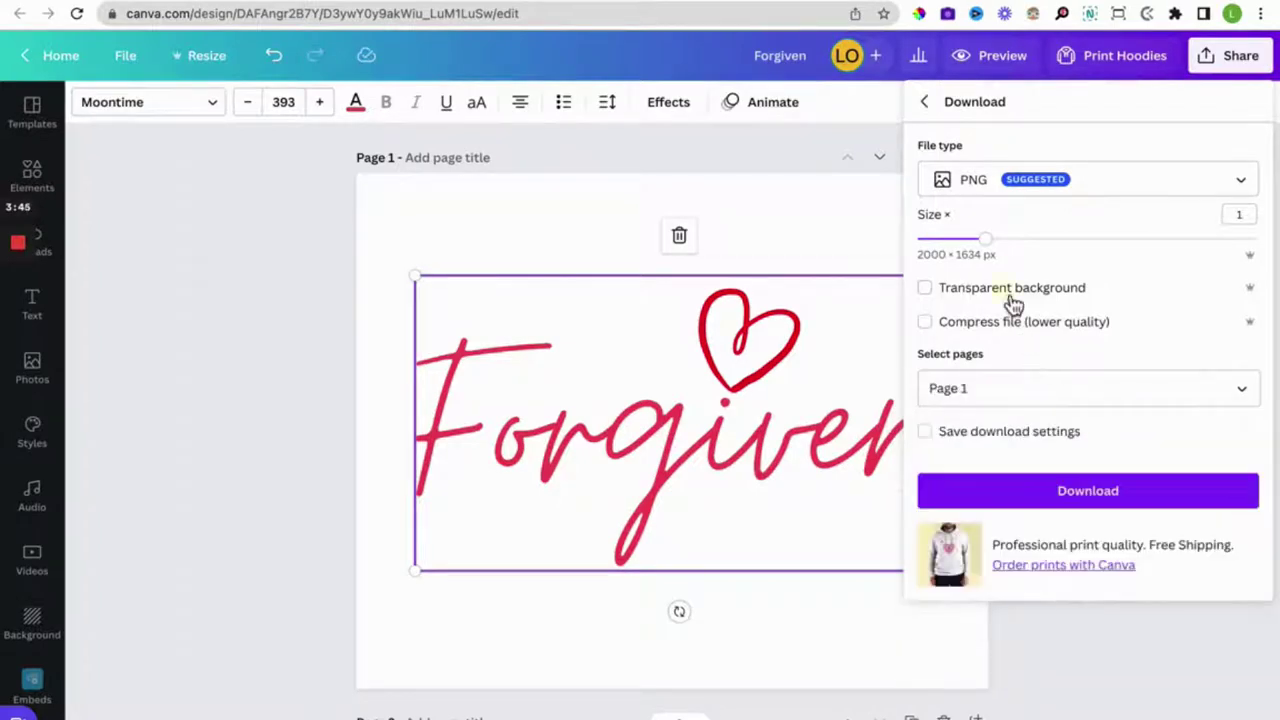
left_click(924, 287)
left_click(924, 321)
left_click(1063, 504)
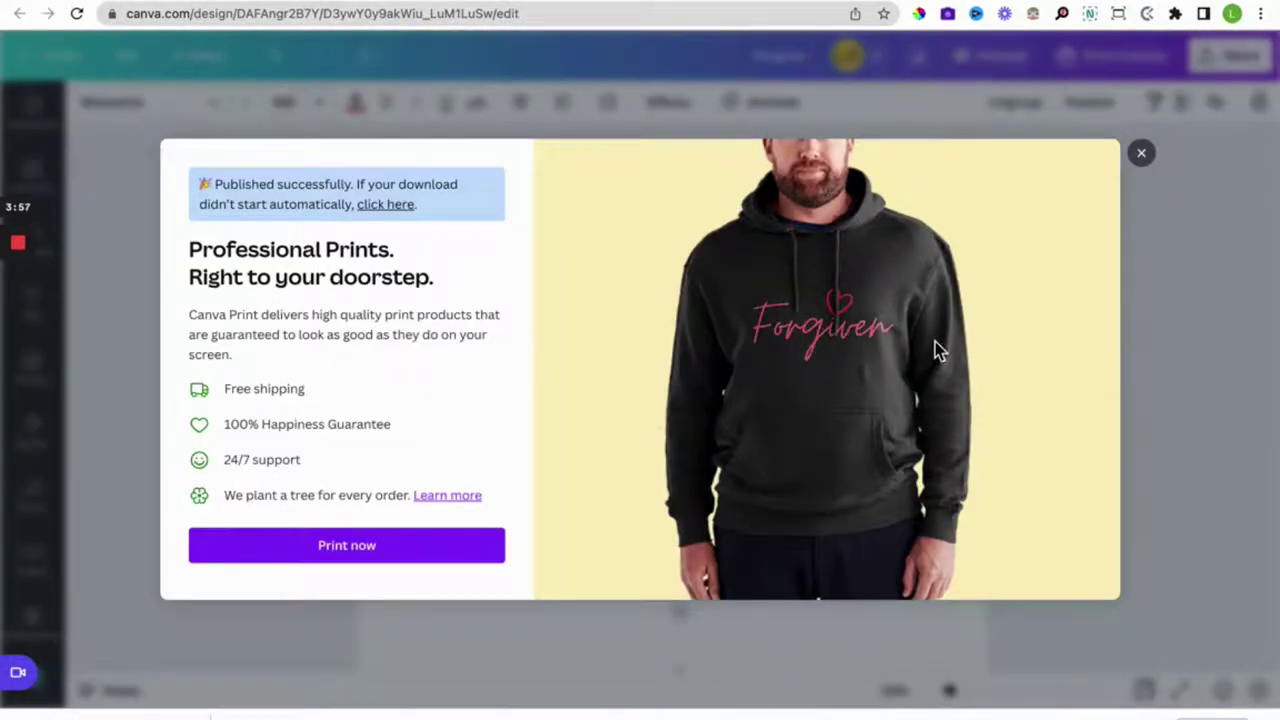
left_click(1143, 156)
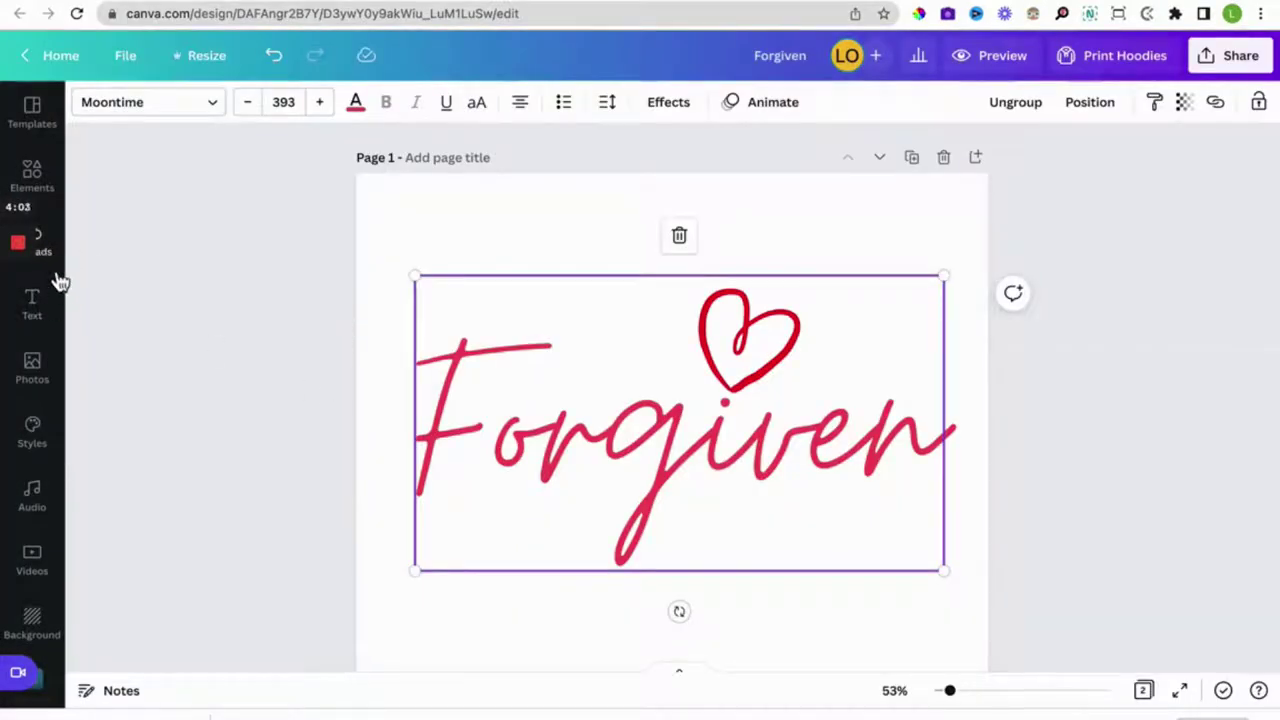
Upload Forgiven (3).png from the Downloads folder through the Uploads panel.
left_click(51, 257)
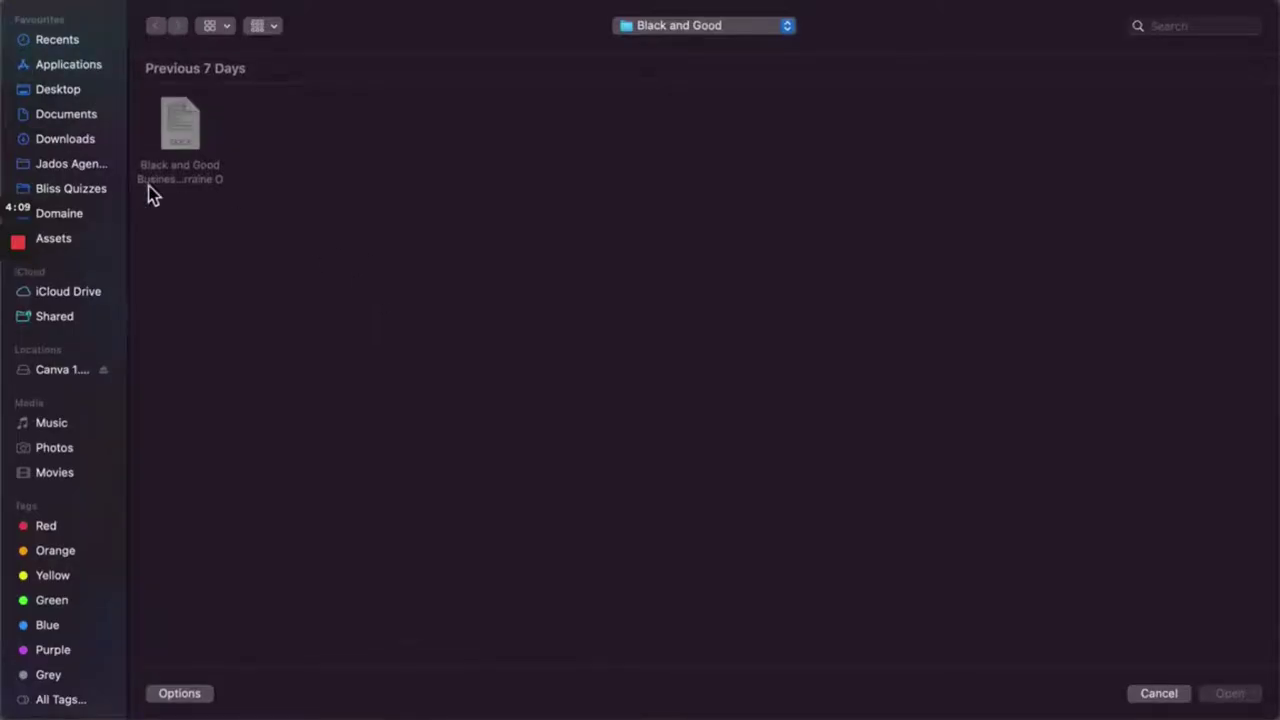
left_click(75, 142)
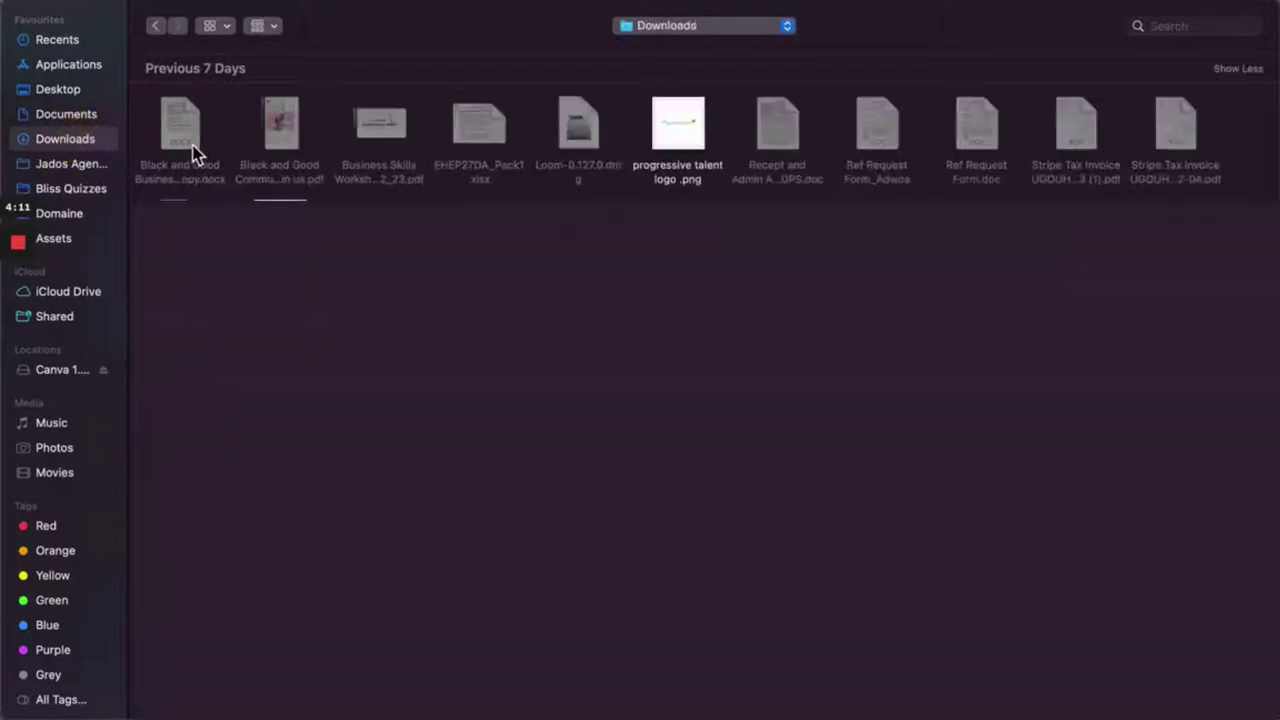
scroll(278, 178, "up", 3)
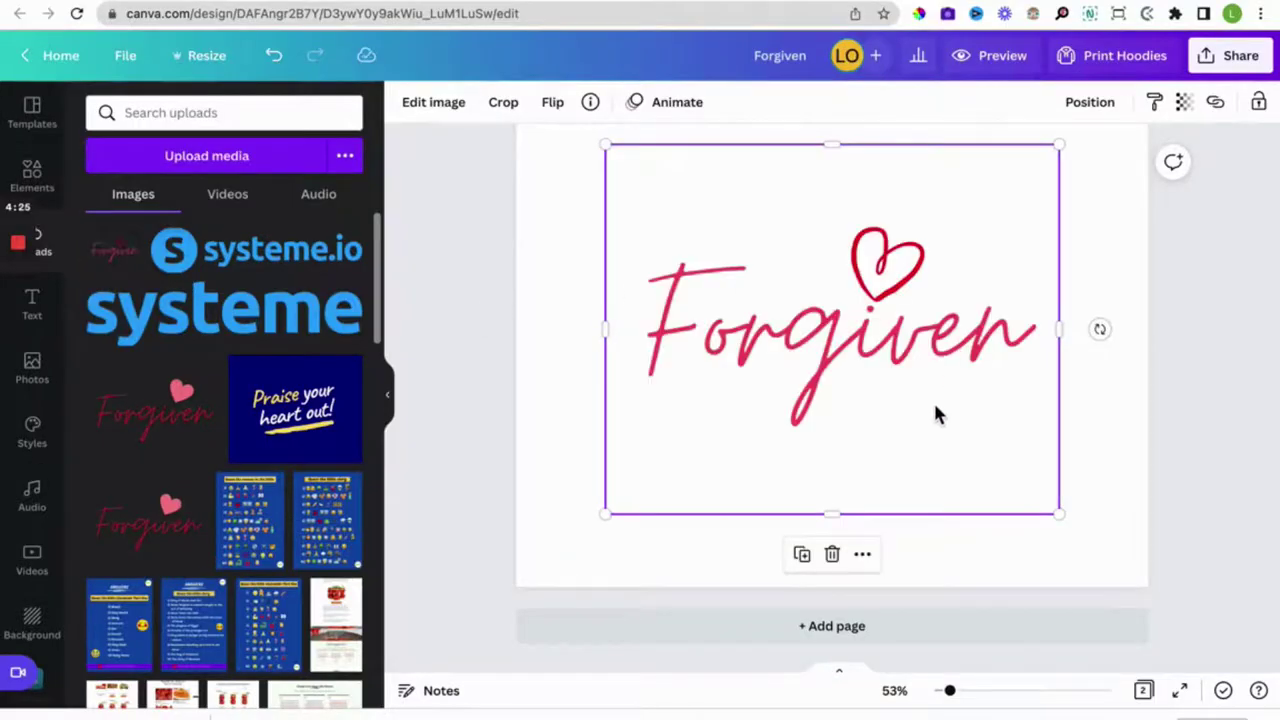
Open the Edit image options for the Forgiven image on page 2.
scroll(935, 418, "up", 3)
left_click(458, 114)
scroll(272, 375, "down", 5)
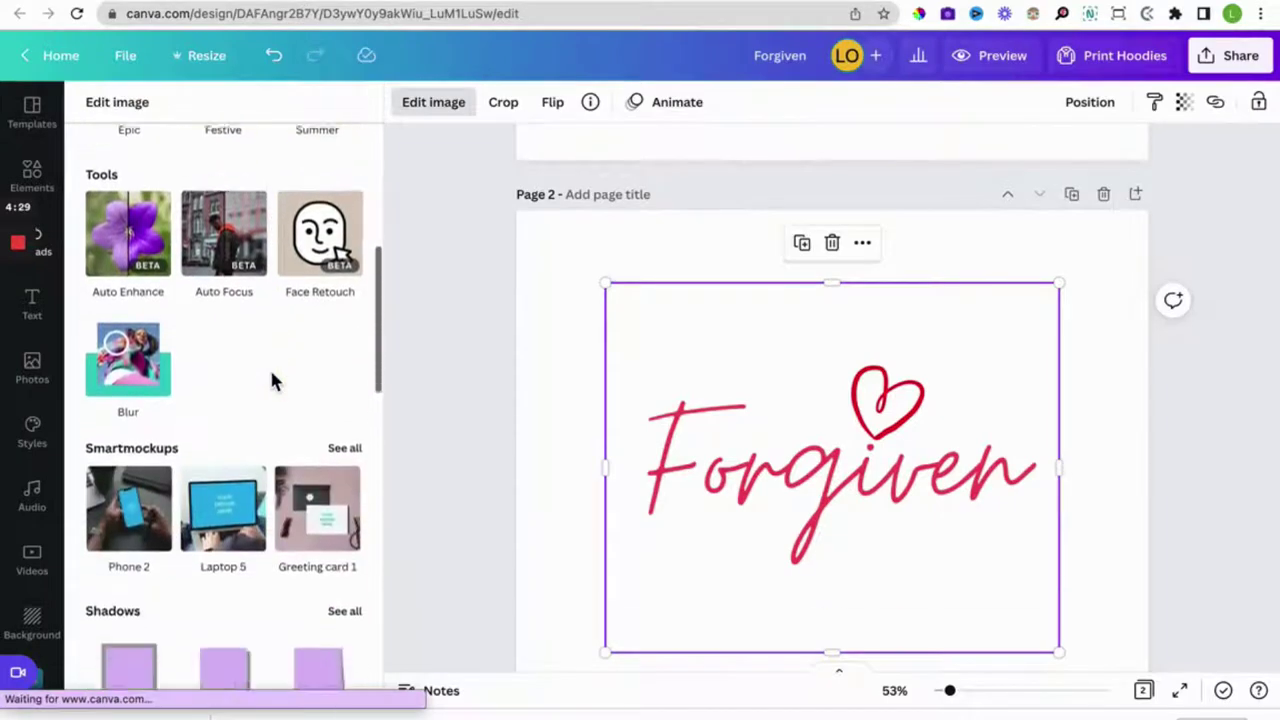
scroll(272, 380, "down", 3)
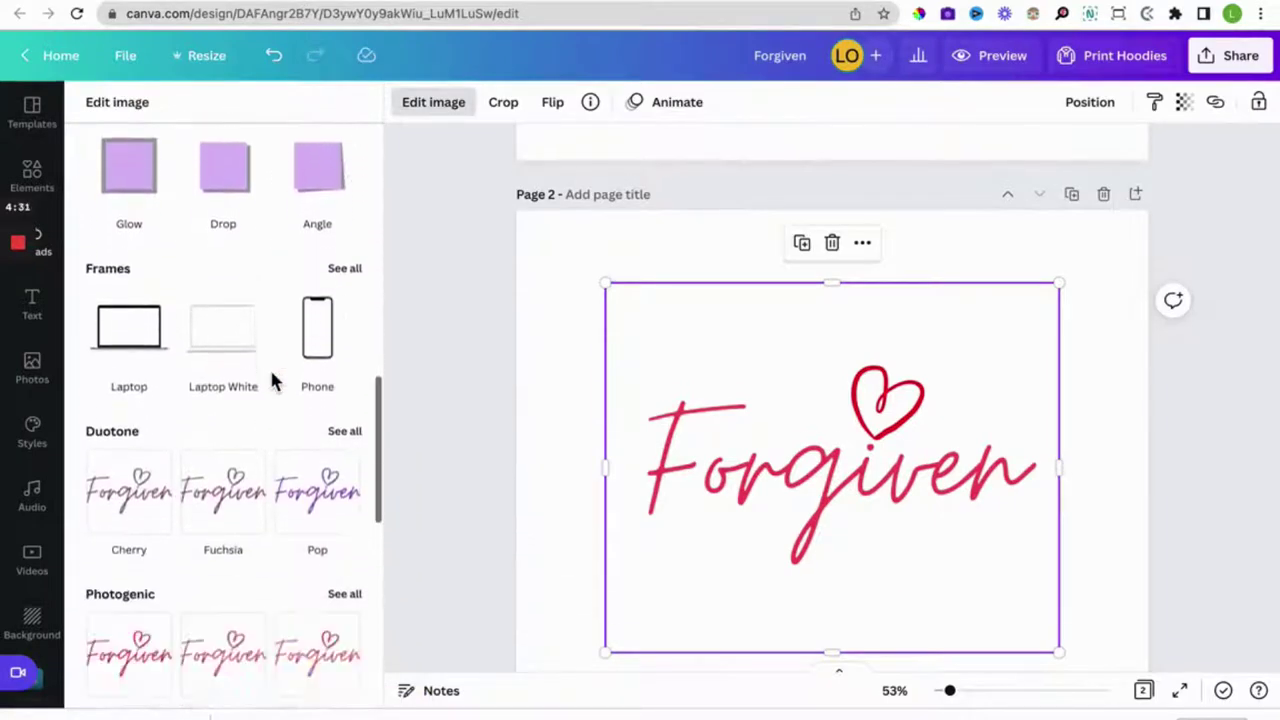
scroll(271, 377, "up", 5)
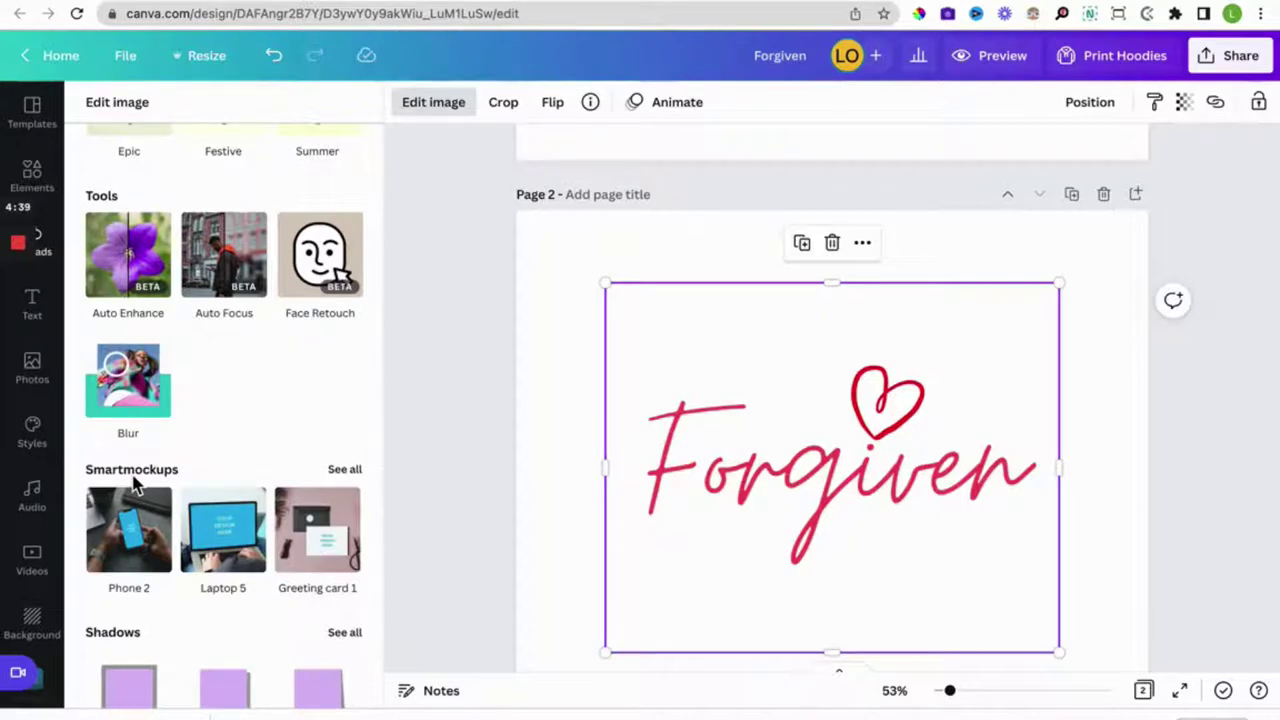
Browse all Smartmockups down to Clothing and apply the Hoodie 3 mockup.
left_click(344, 469)
scroll(220, 512, "down", 3)
scroll(223, 520, "up", 2)
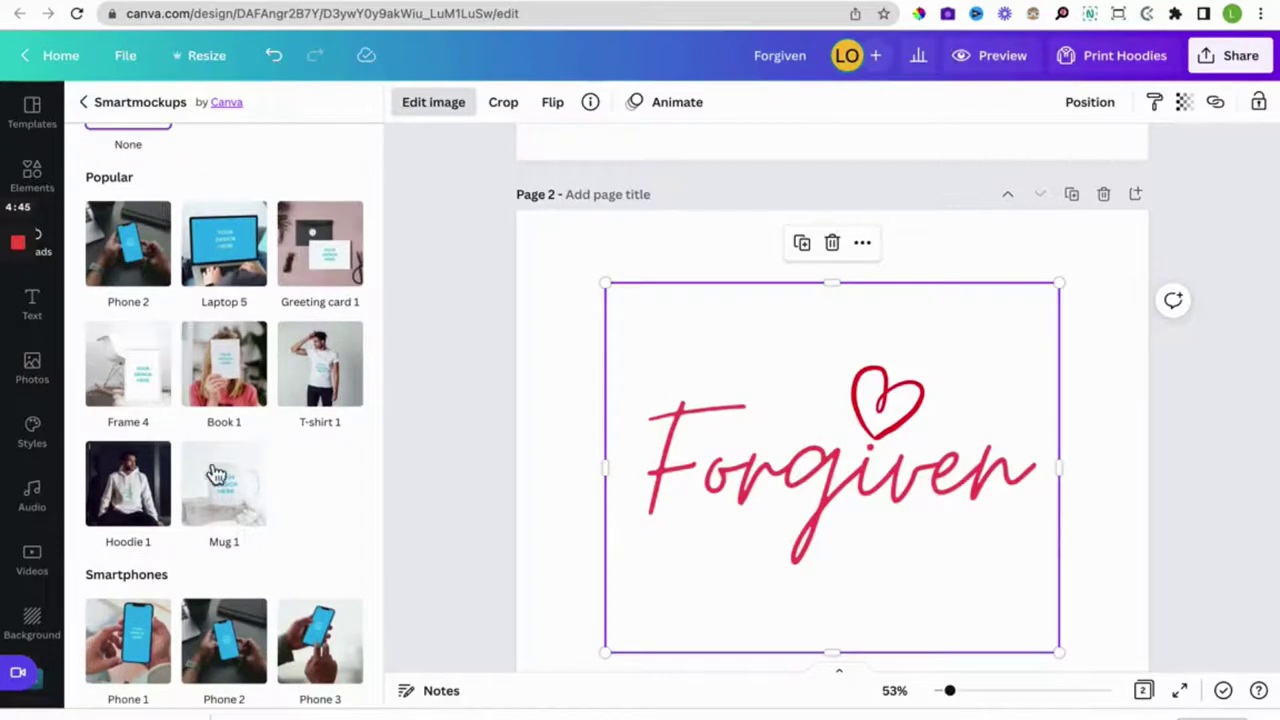
scroll(220, 475, "down", 10)
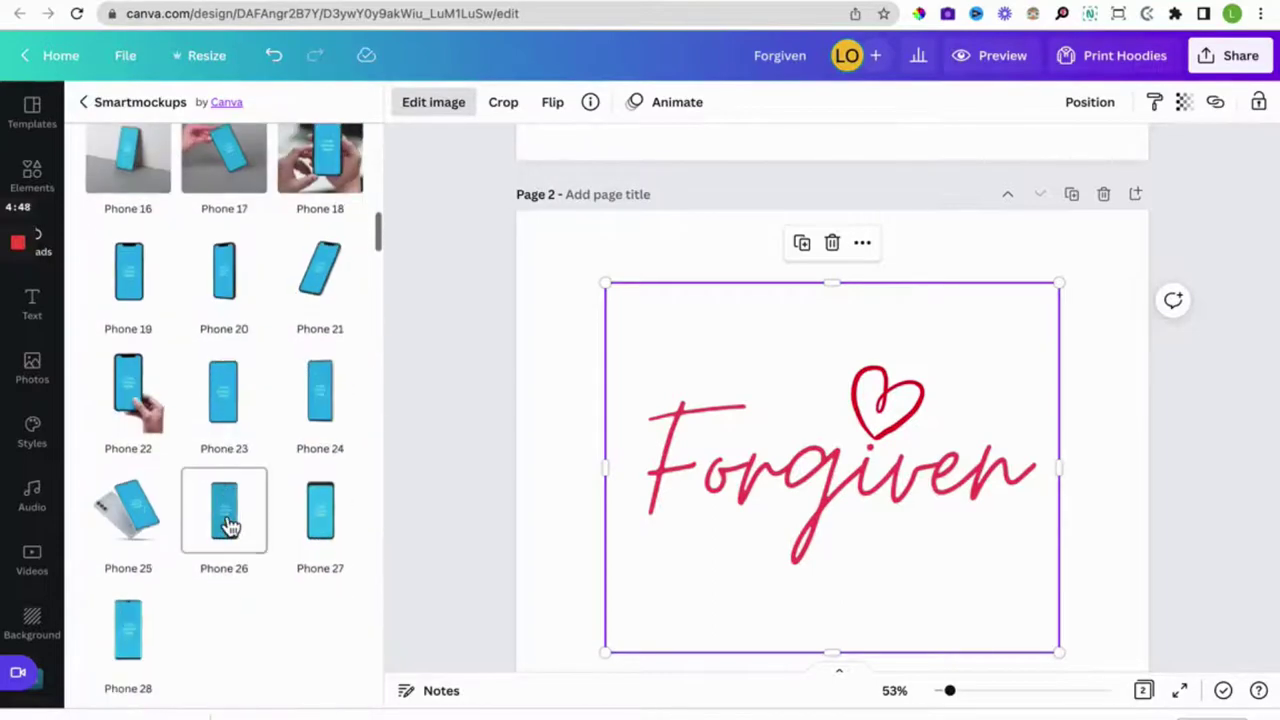
scroll(229, 527, "down", 8)
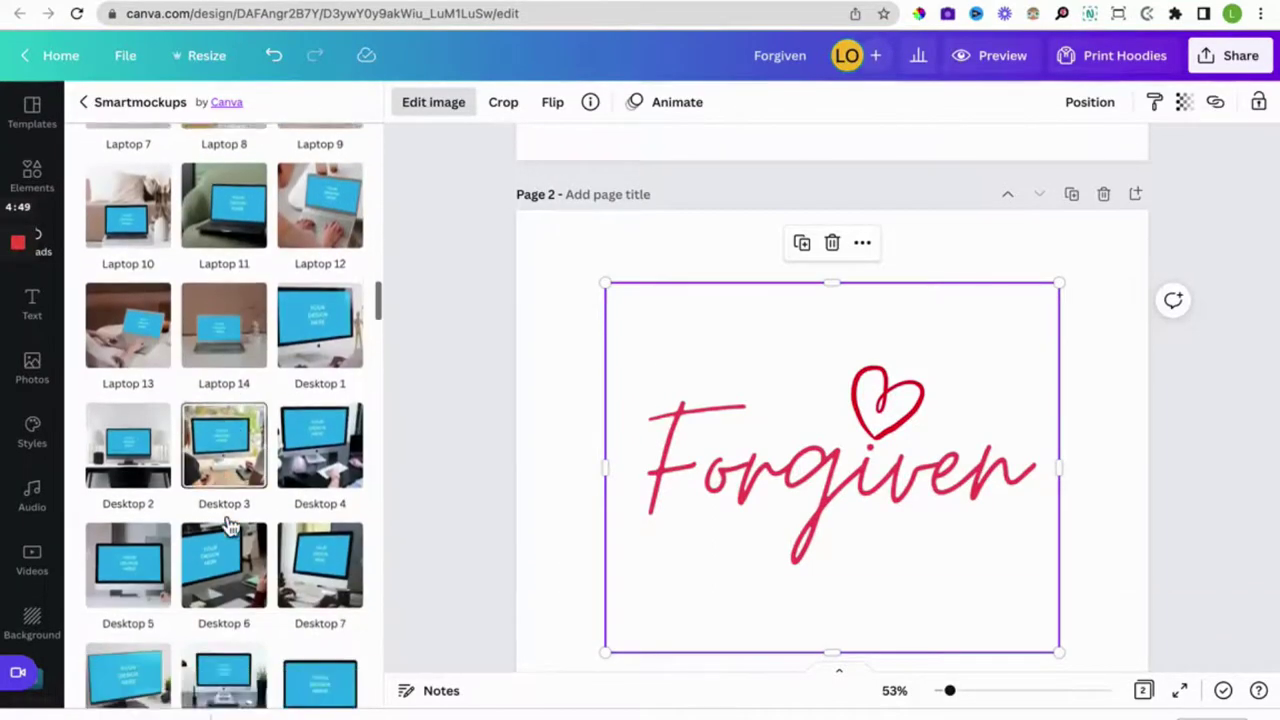
scroll(229, 527, "down", 10)
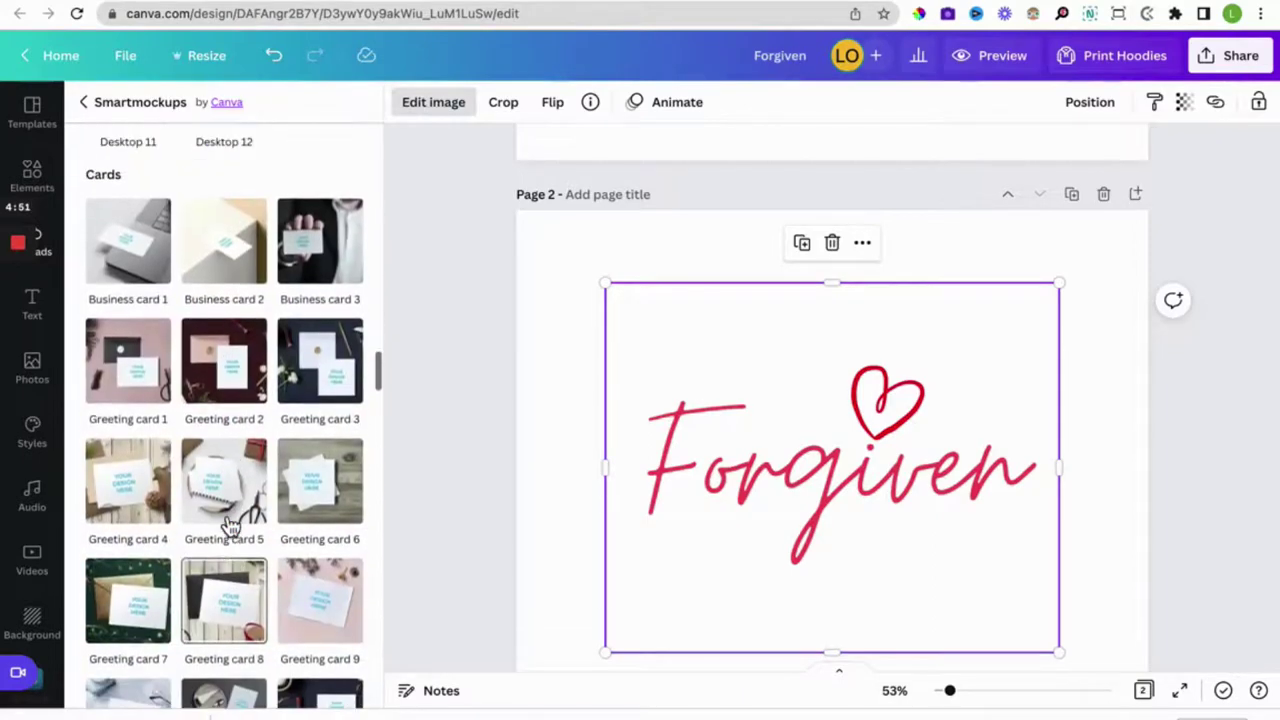
scroll(229, 527, "down", 8)
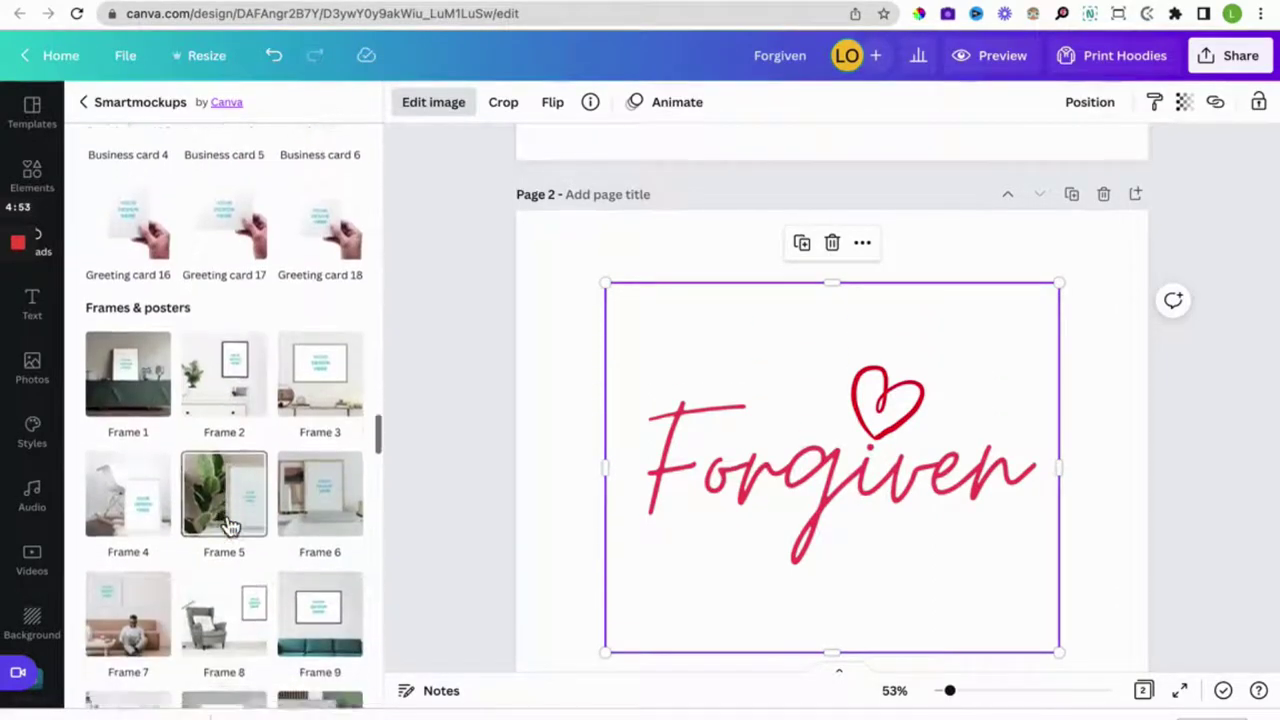
scroll(229, 527, "down", 8)
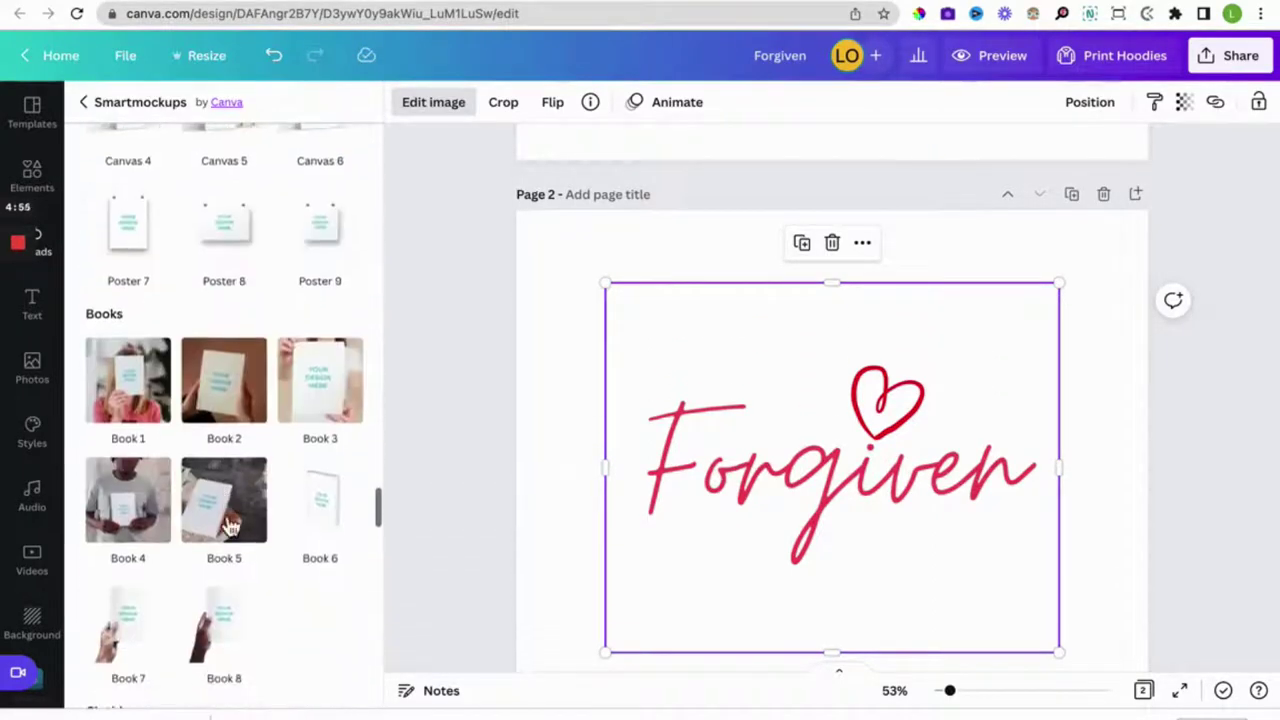
scroll(229, 527, "down", 6)
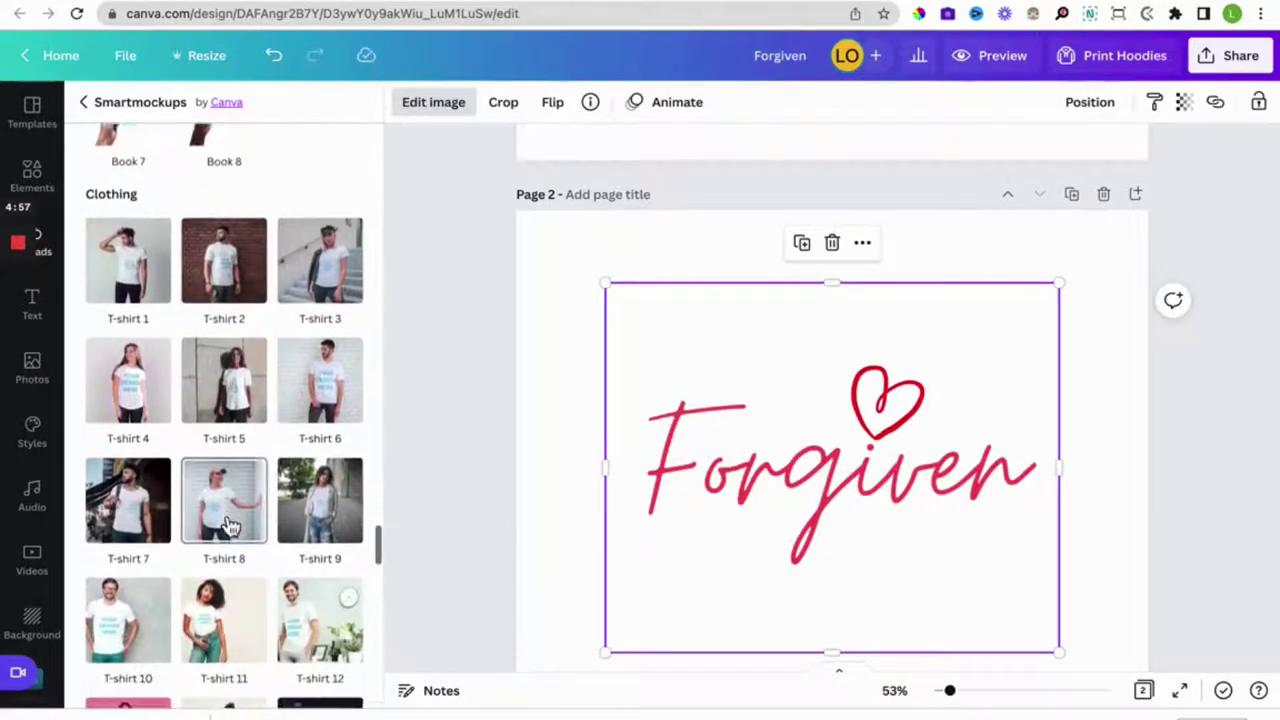
scroll(229, 527, "down", 6)
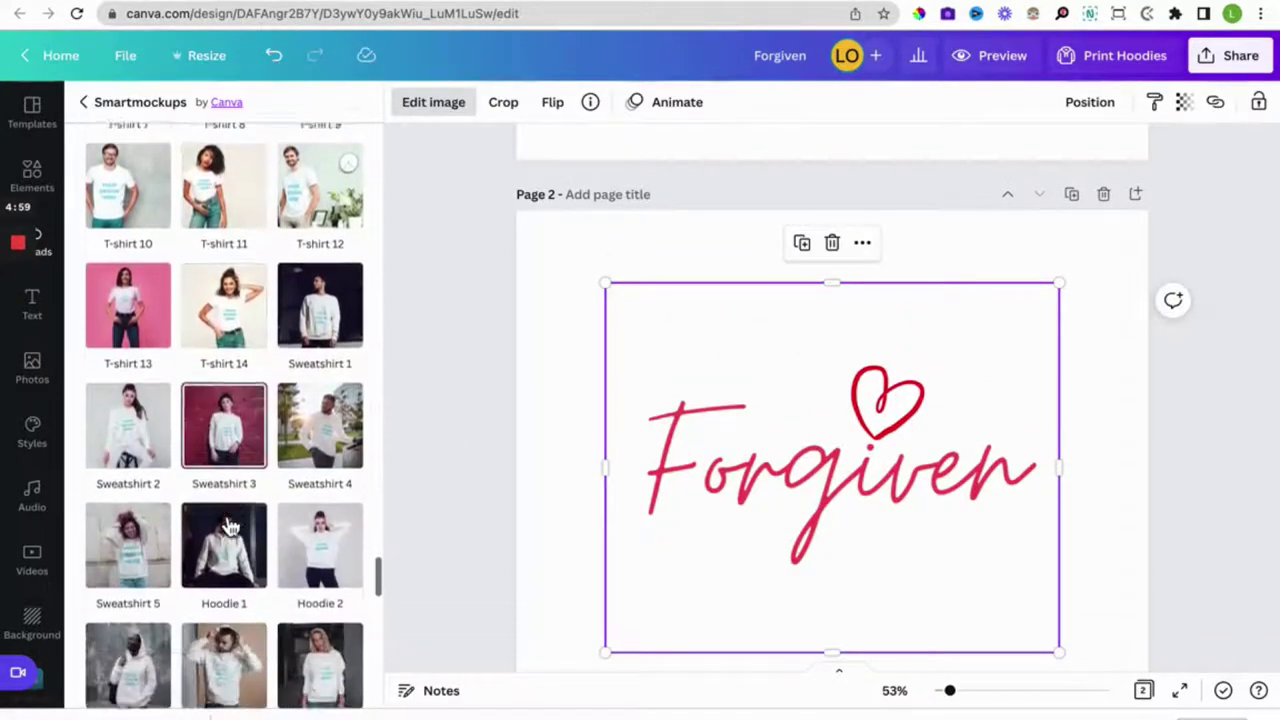
scroll(229, 527, "down", 3)
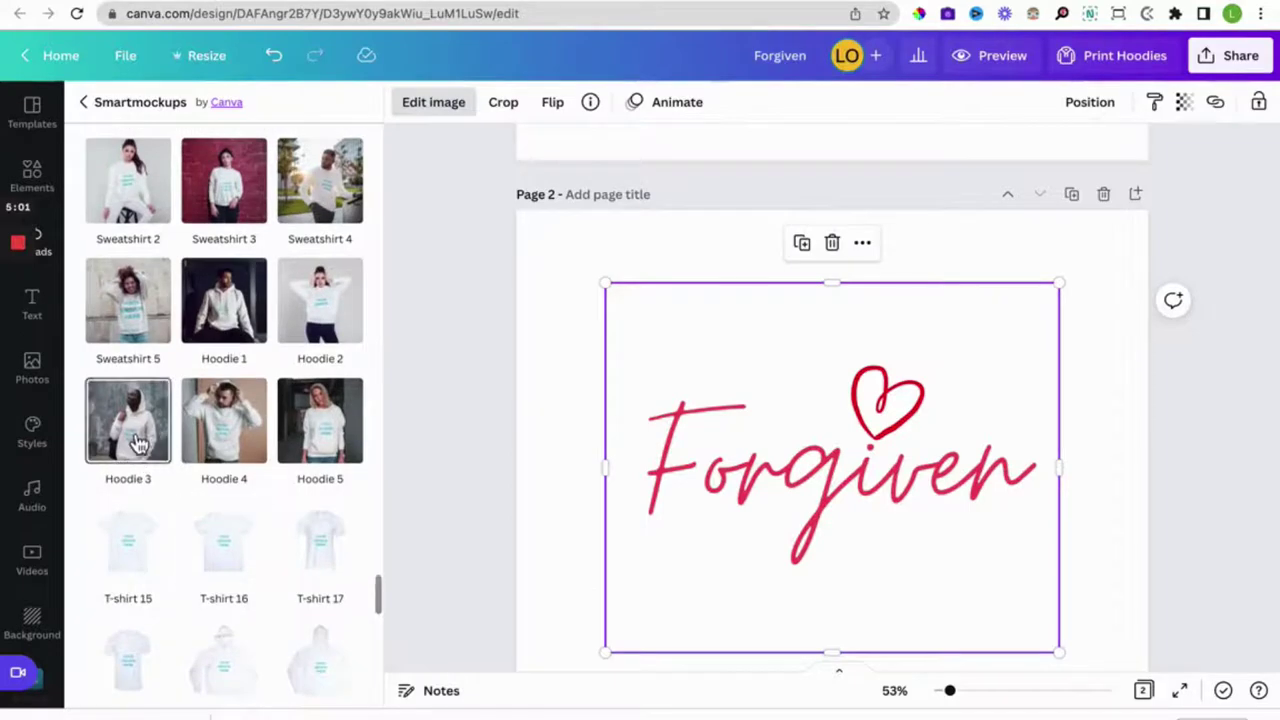
left_click(137, 440)
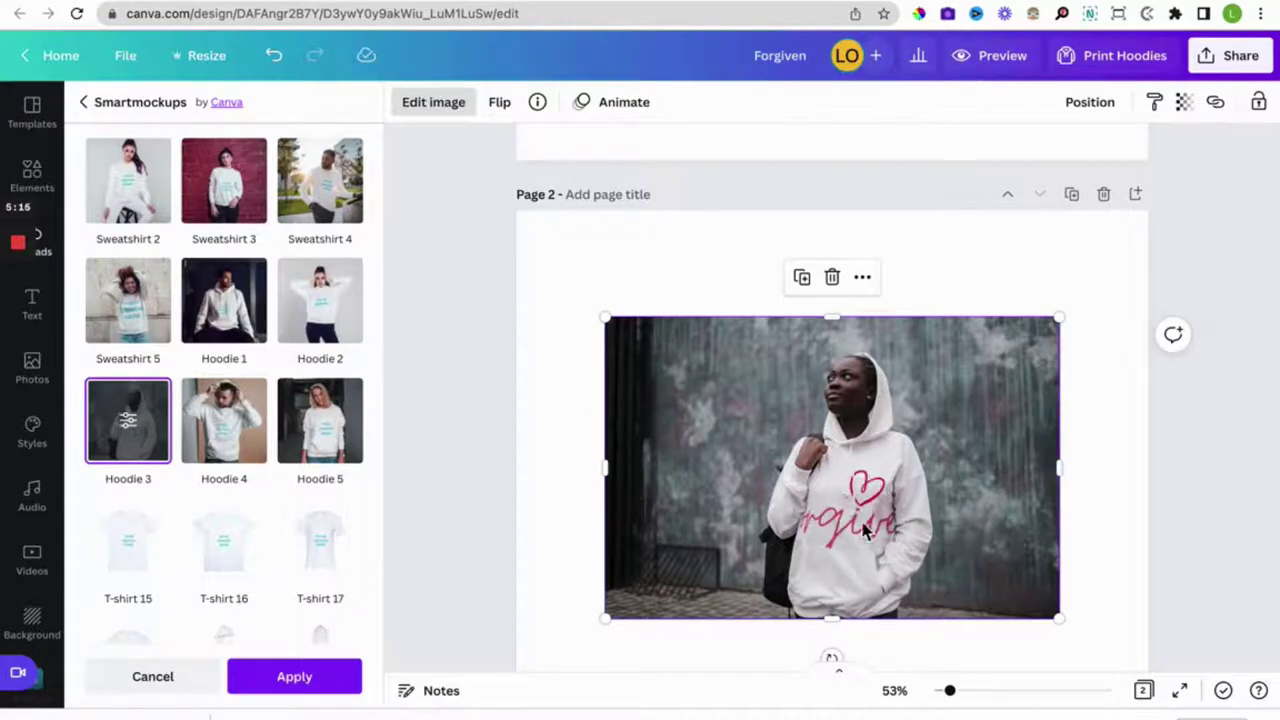
Switch the hoodie mockup's crop to Custom, moving the print left and shrinking it.
left_click(137, 432)
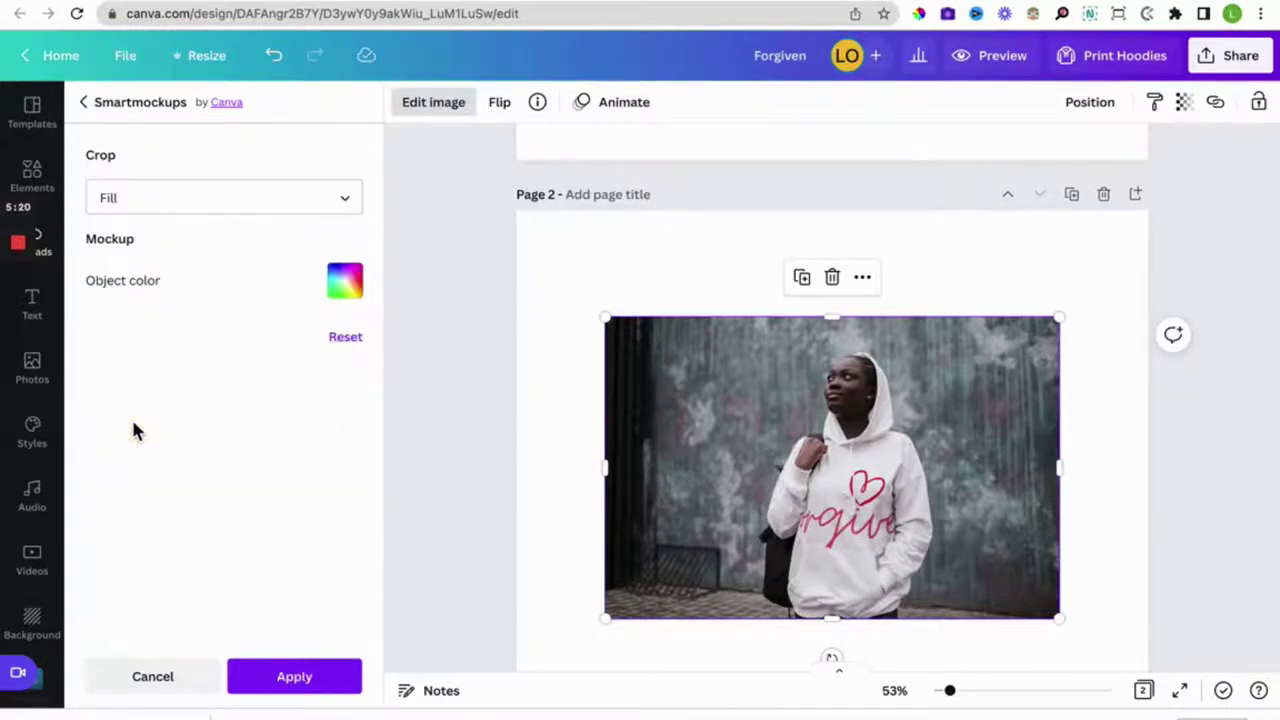
left_click(229, 207)
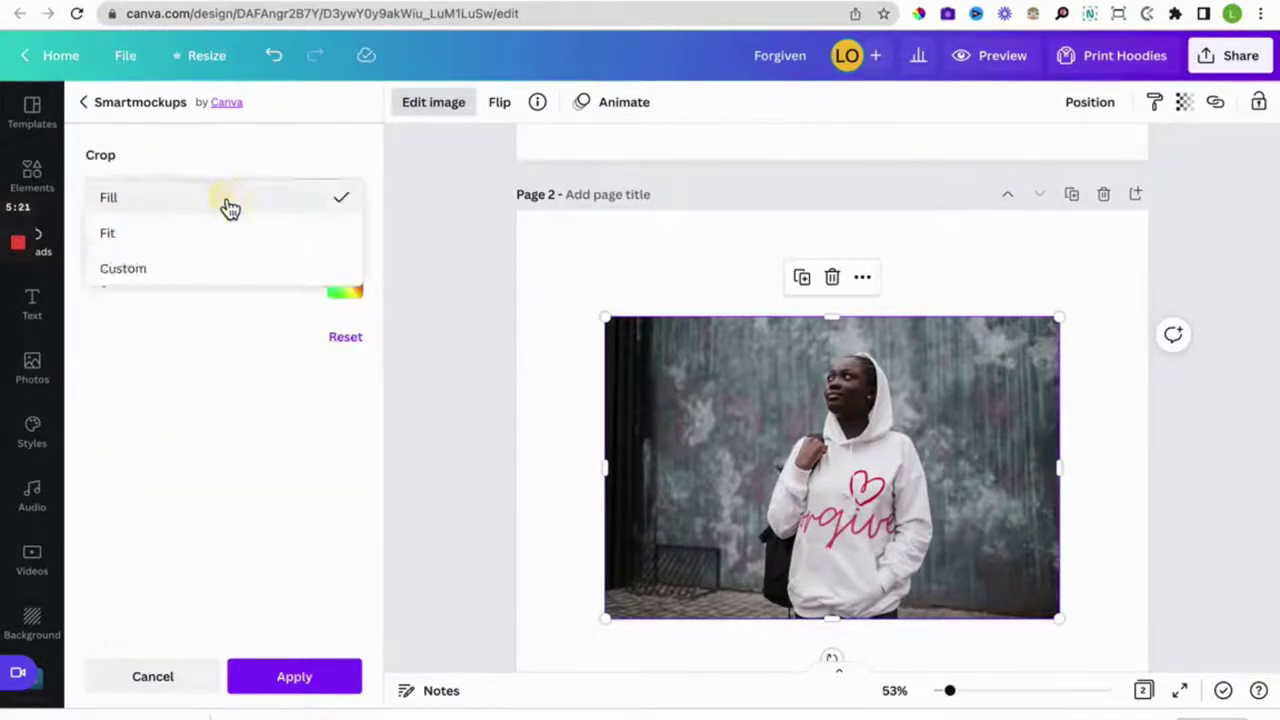
left_click(152, 272)
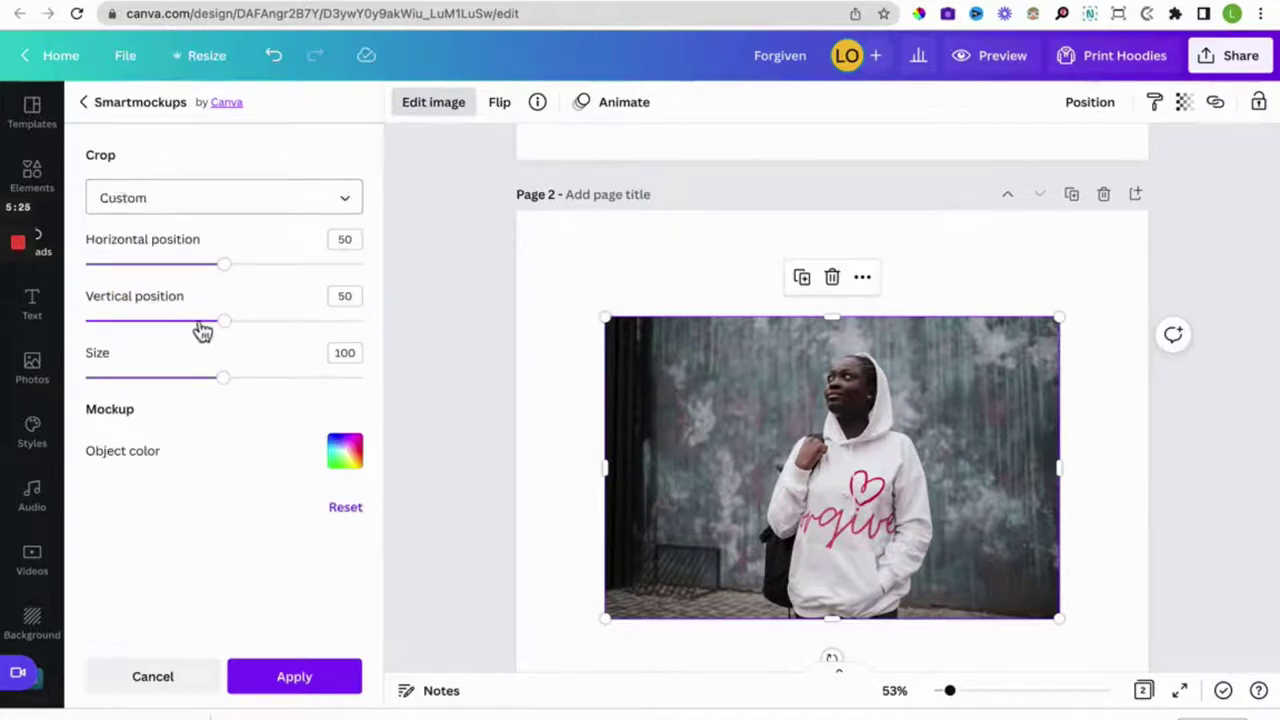
left_click_drag(231, 278, 190, 280)
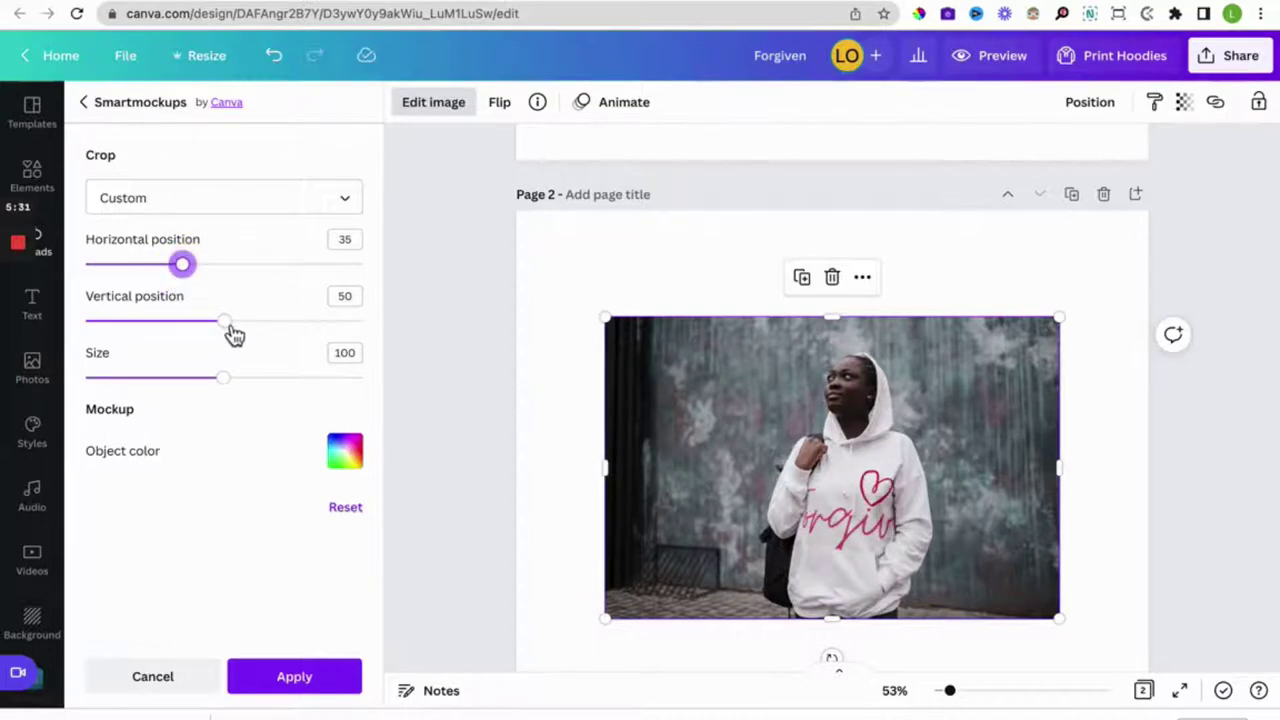
left_click(230, 386)
left_click_drag(229, 388, 148, 389)
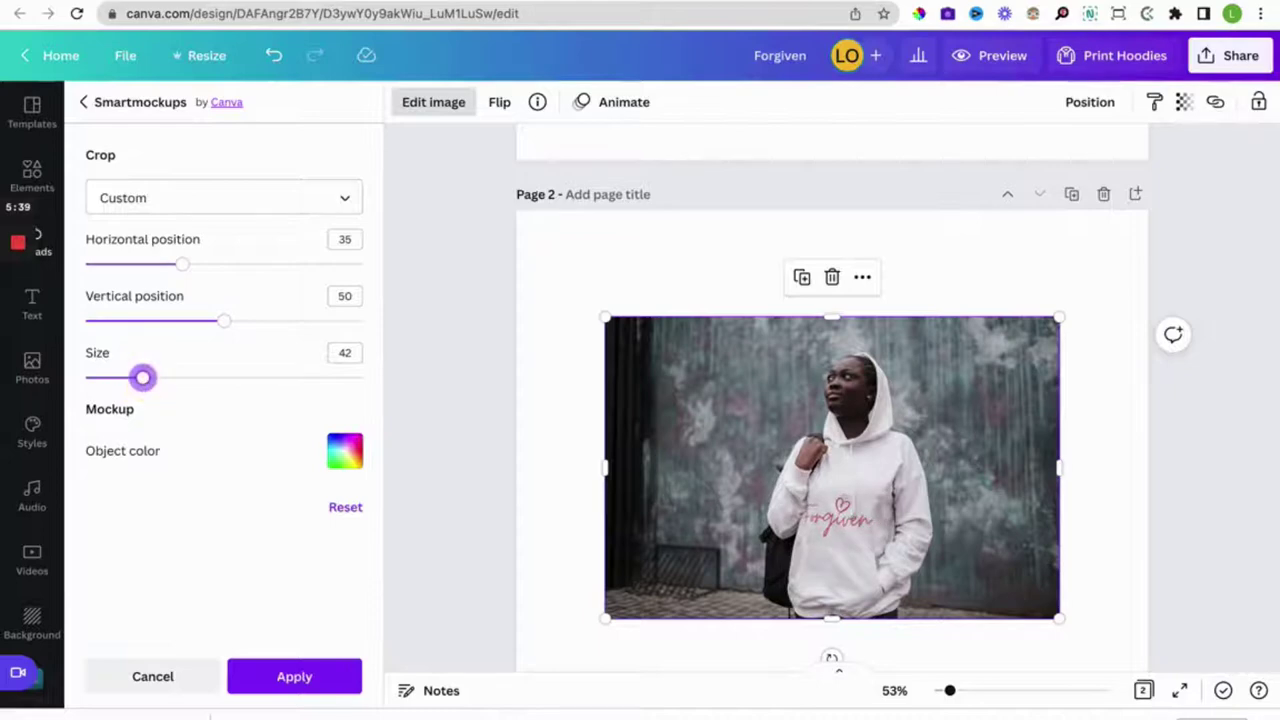
Fine-tune the print to horizontal position 47, vertical position 33 and size 50.
mouse_move(952, 692)
left_mouse_down()
mouse_move(984, 702)
mouse_move(976, 692)
left_mouse_up()
scroll(934, 567, "down", 5)
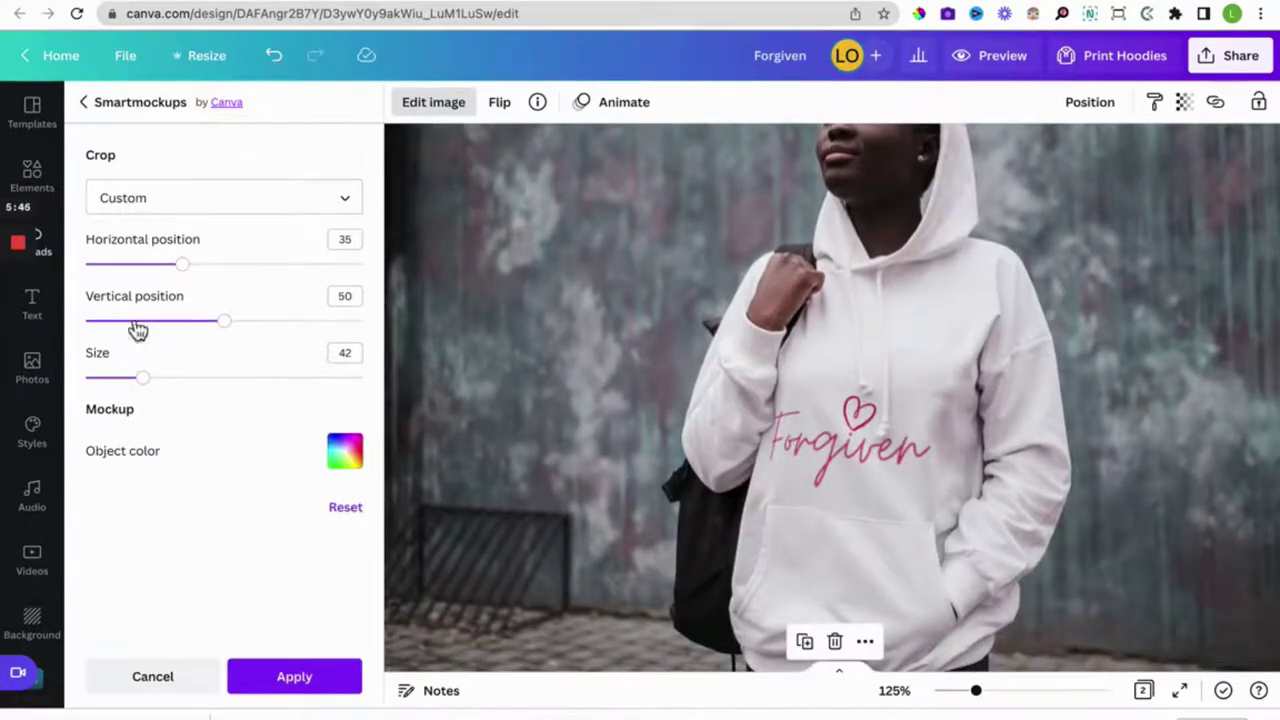
left_click(238, 333)
left_click_drag(238, 333, 185, 327)
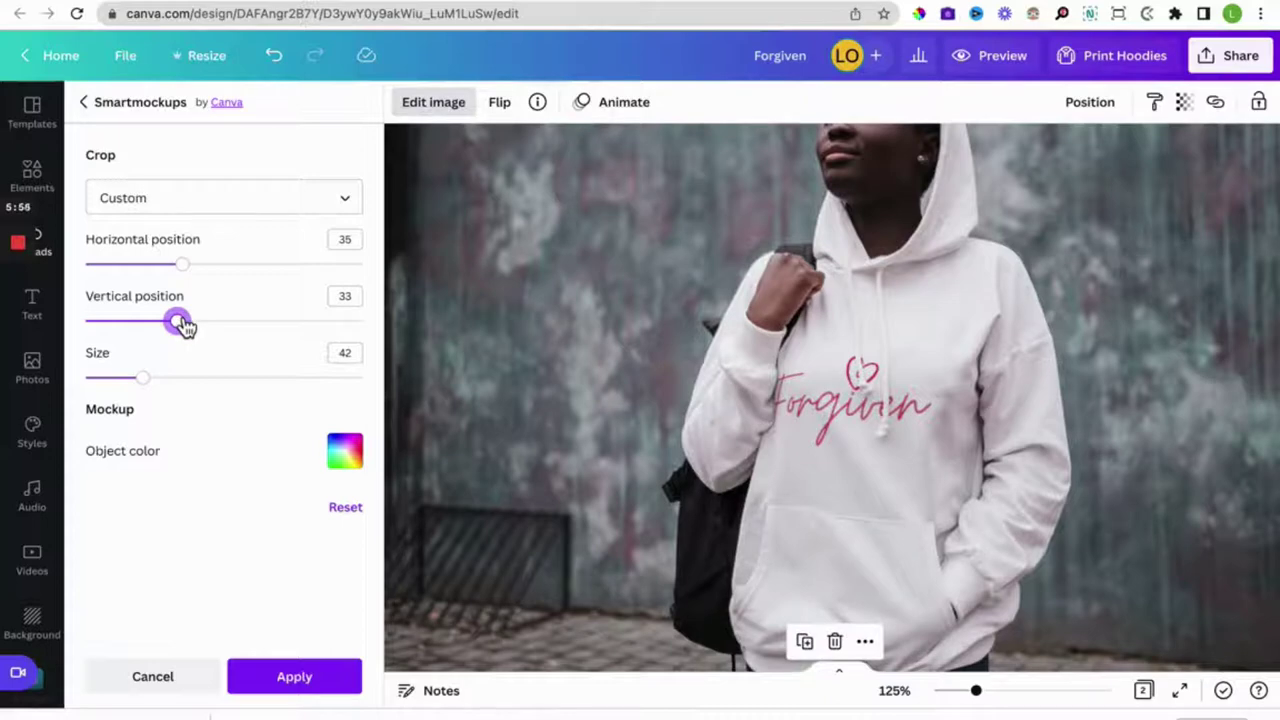
left_click_drag(197, 277, 224, 275)
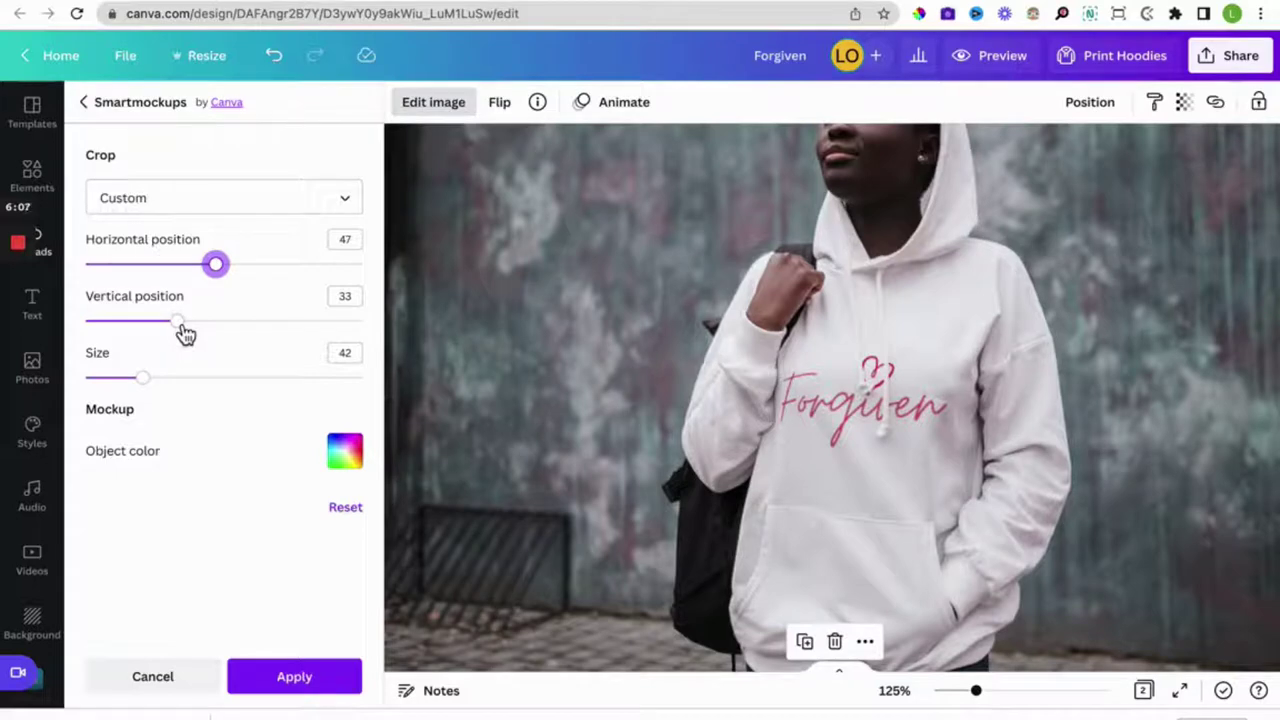
left_click_drag(150, 382, 163, 388)
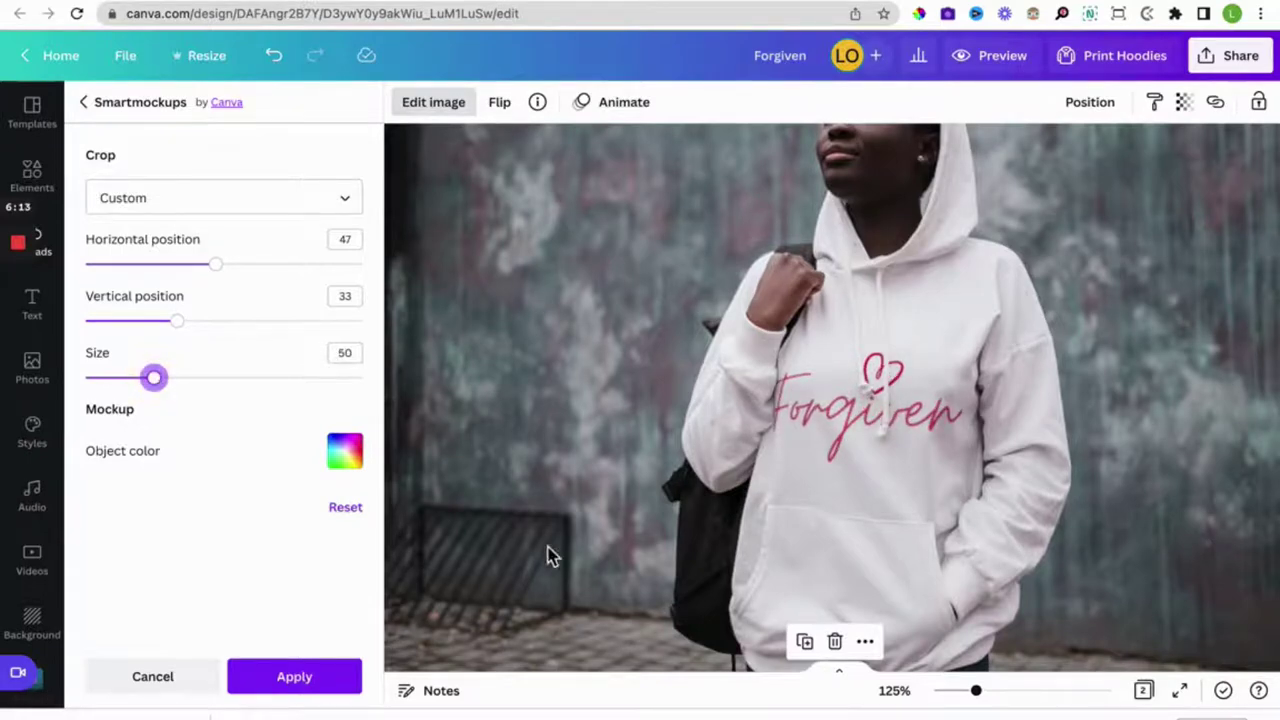
scroll(566, 531, "down", 3)
scroll(590, 393, "up", 5)
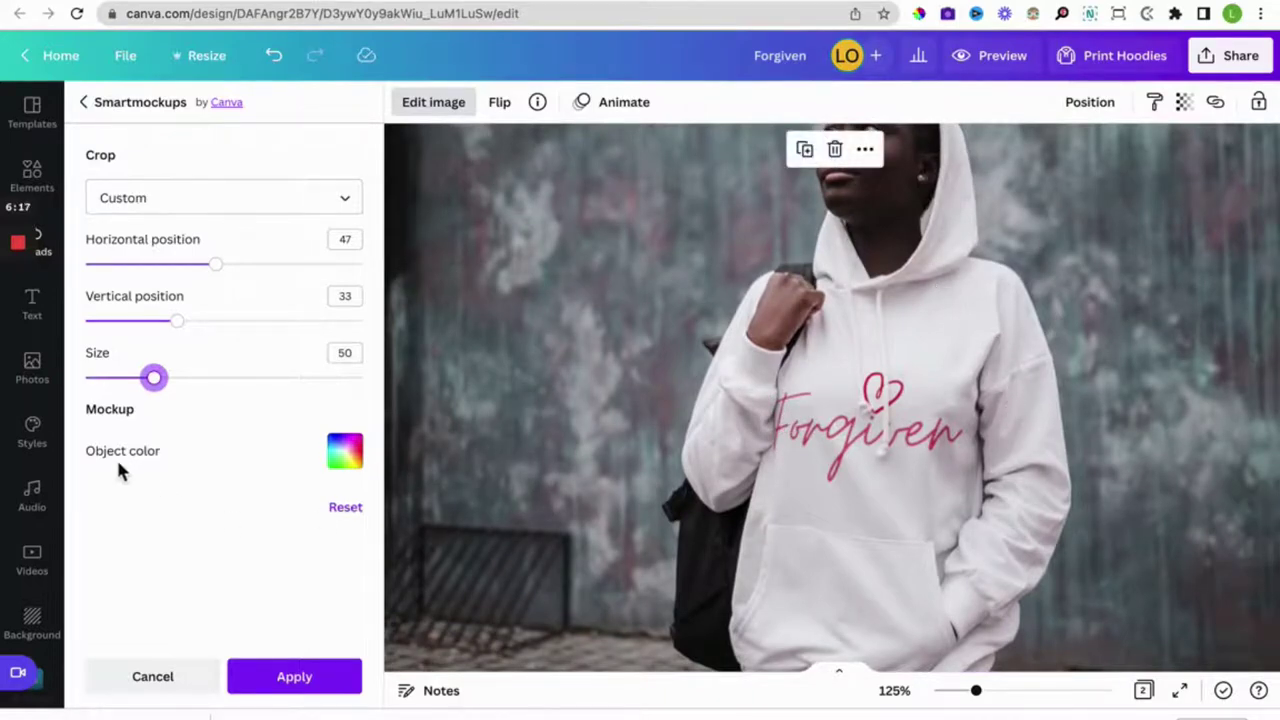
Preview the hoodie in black, purple, light pink, white, dark grey and mid-grey.
left_click(345, 452)
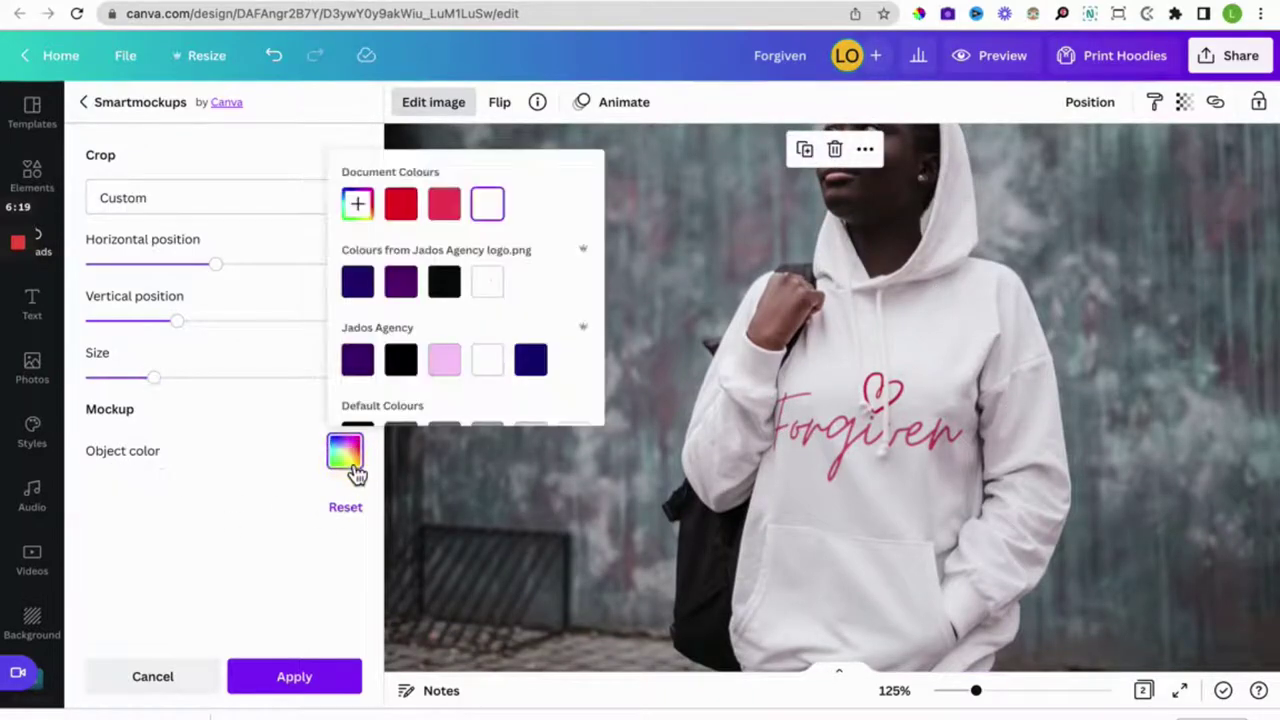
left_click(450, 288)
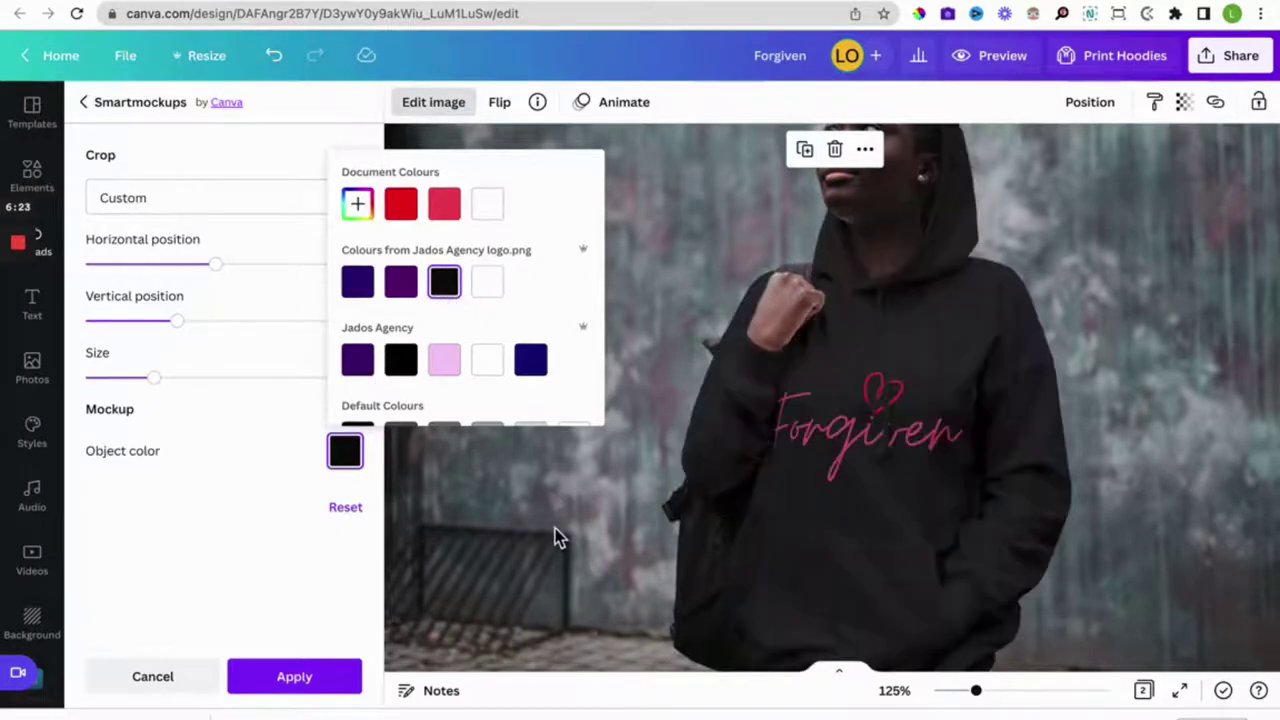
left_click(405, 285)
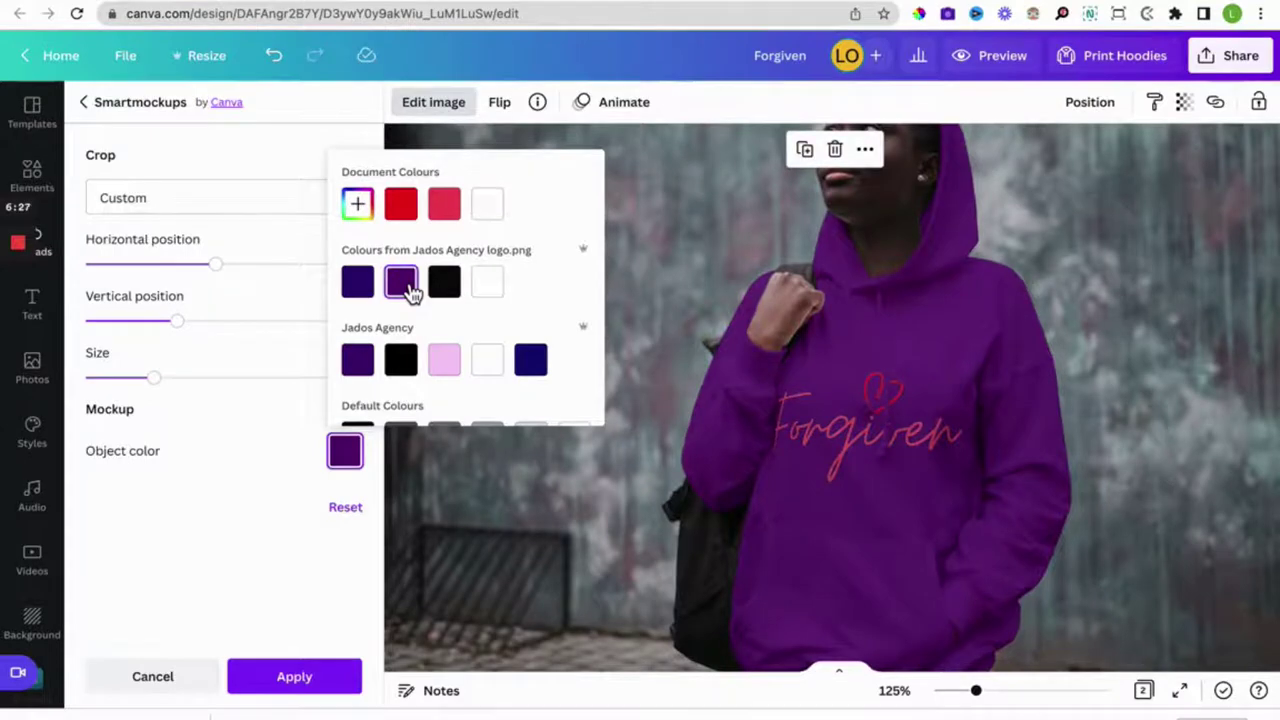
left_click(446, 366)
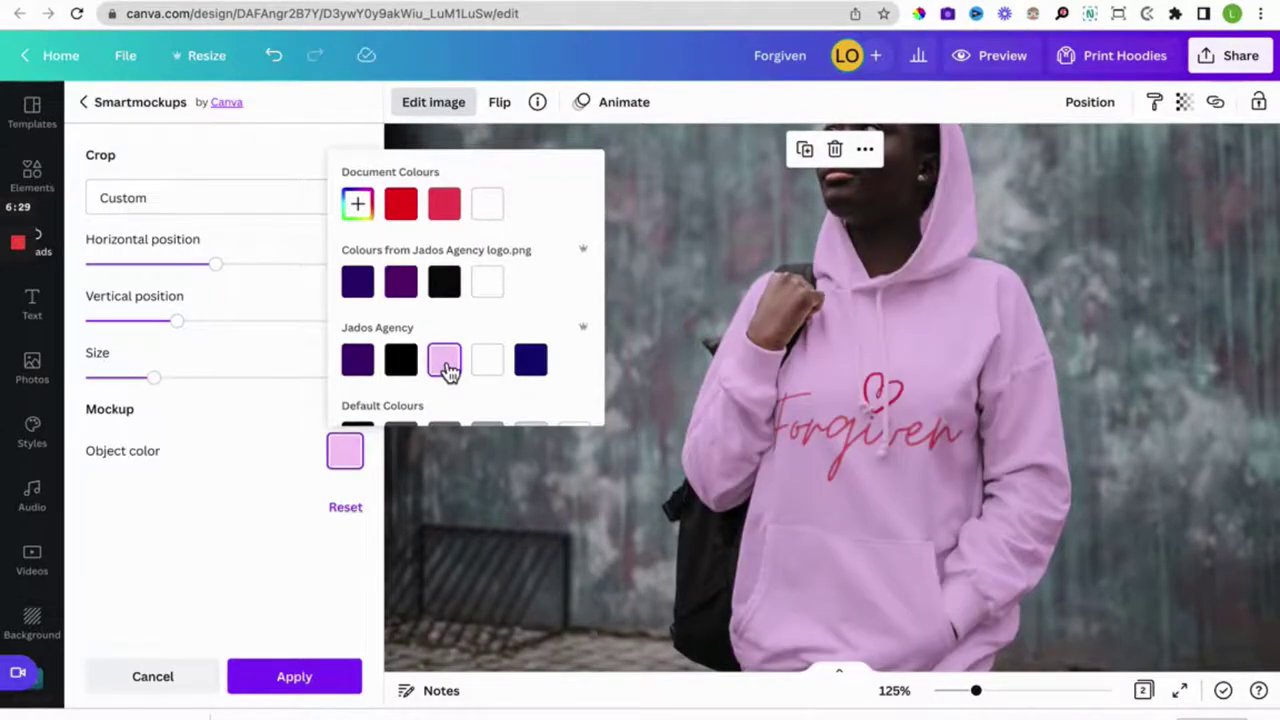
left_click(487, 290)
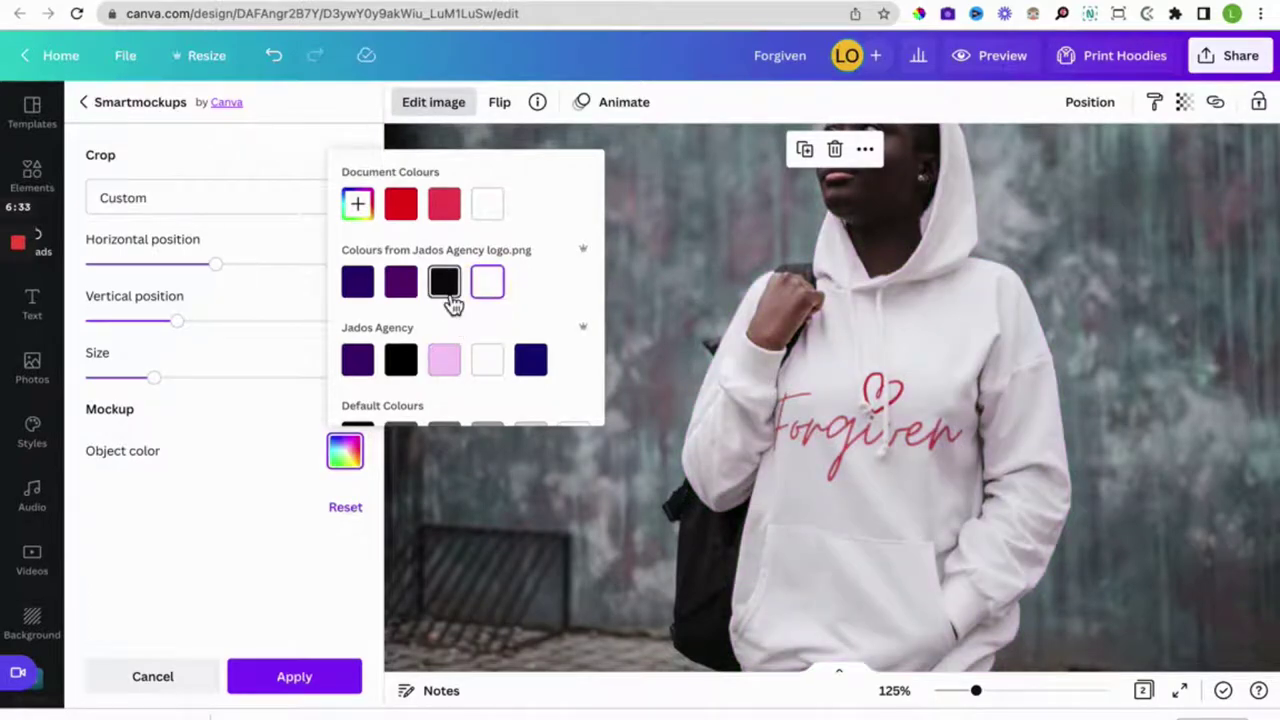
scroll(437, 388, "down", 1)
scroll(437, 388, "down", 3)
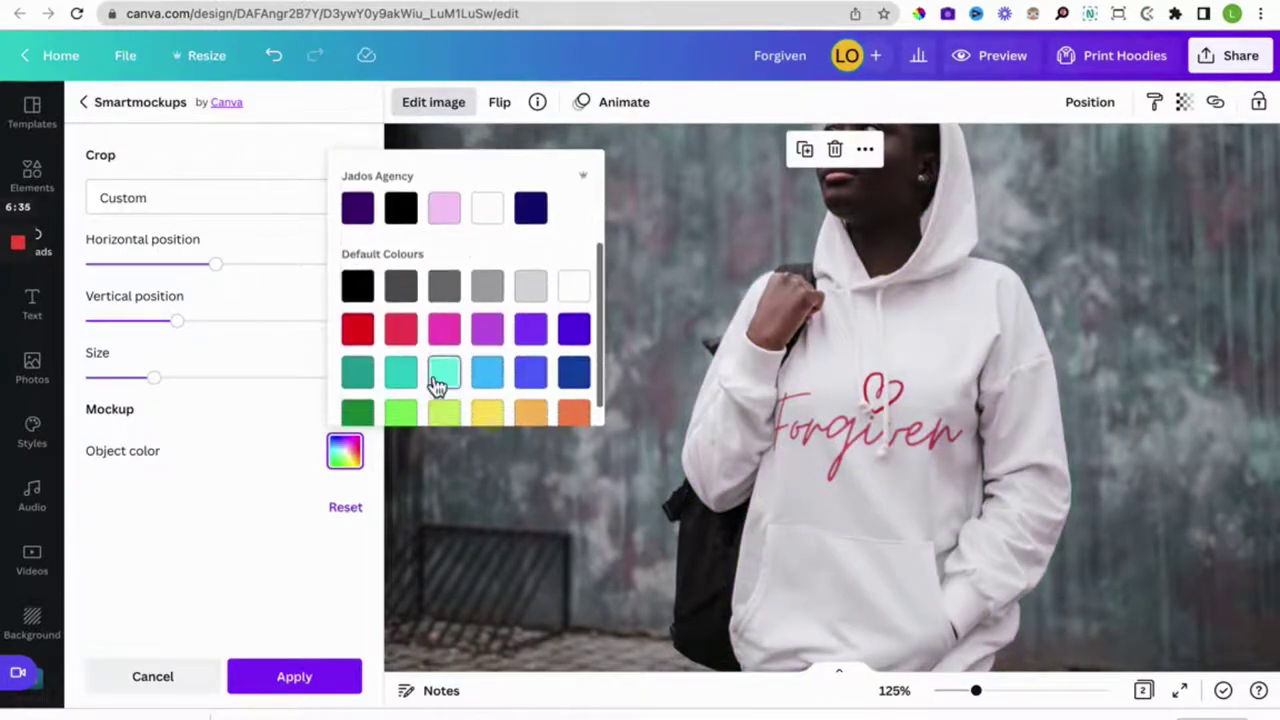
left_click(408, 294)
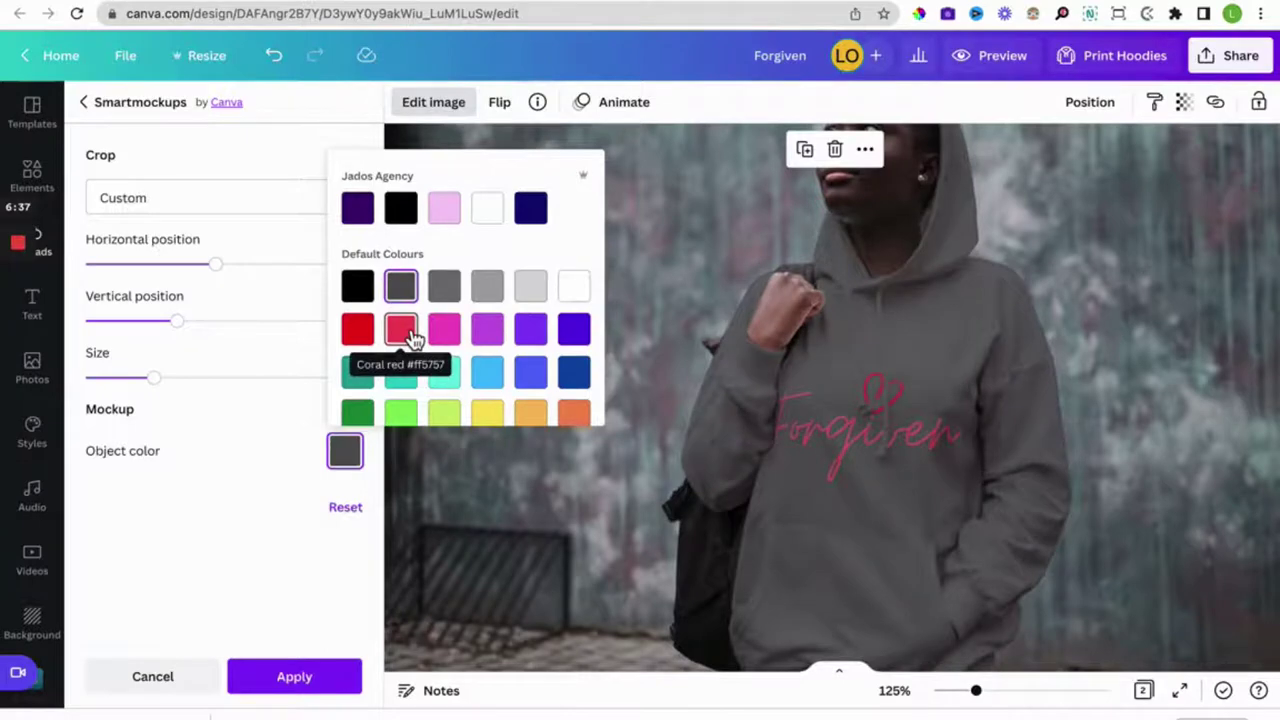
scroll(420, 340, "up", 1)
left_click(444, 316)
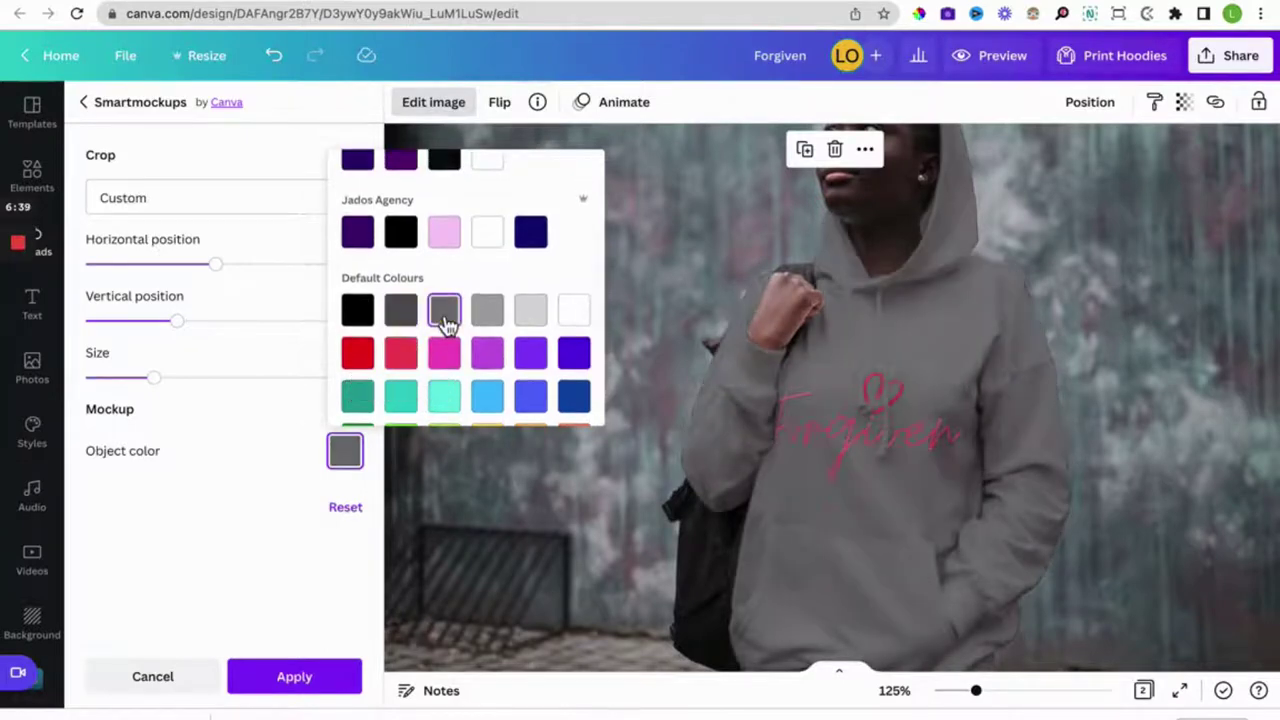
Compare red, bright pink and navy, then settle on a black hoodie.
scroll(445, 322, "up", 1)
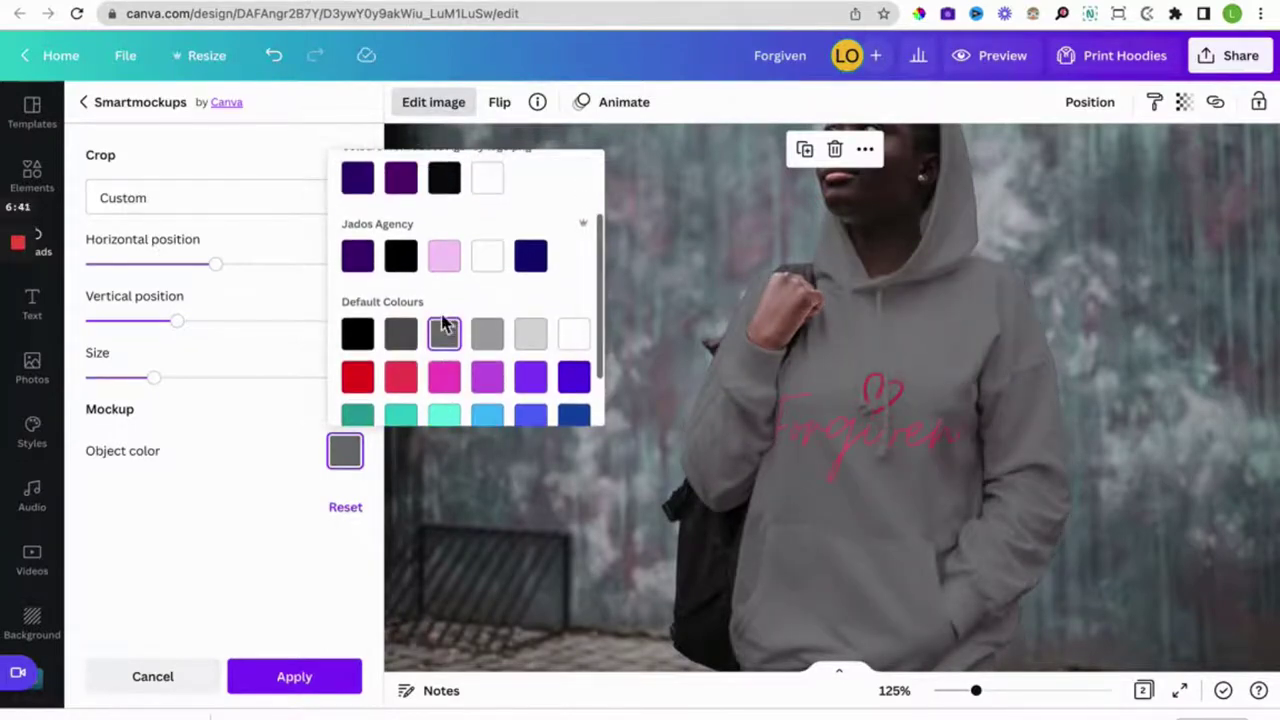
left_click(408, 378)
left_click(455, 385)
scroll(430, 340, "up", 1)
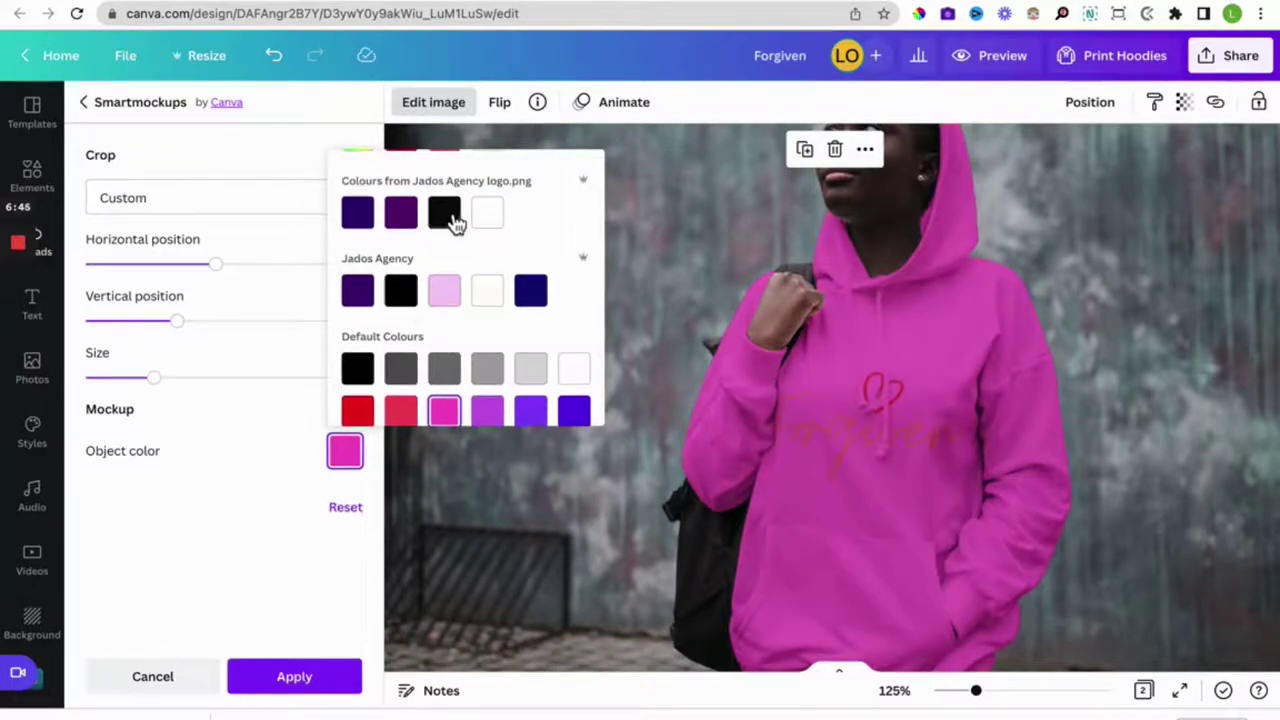
left_click(536, 294)
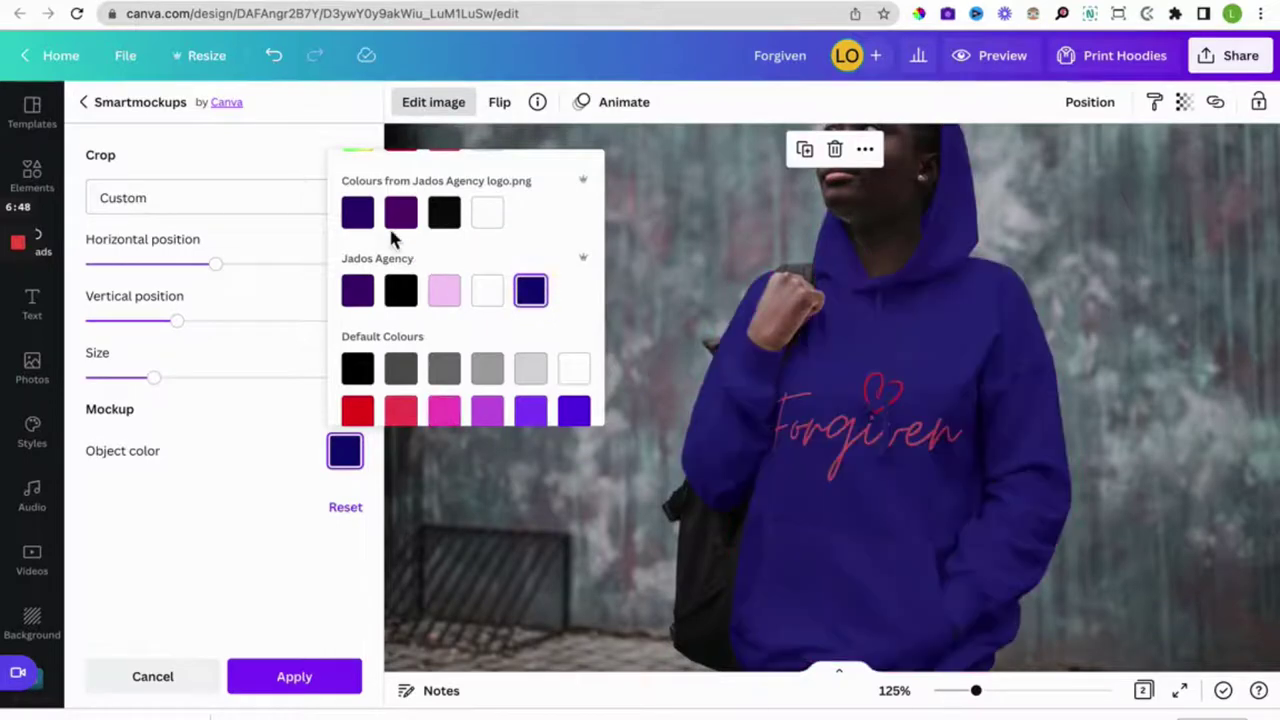
left_click(443, 222)
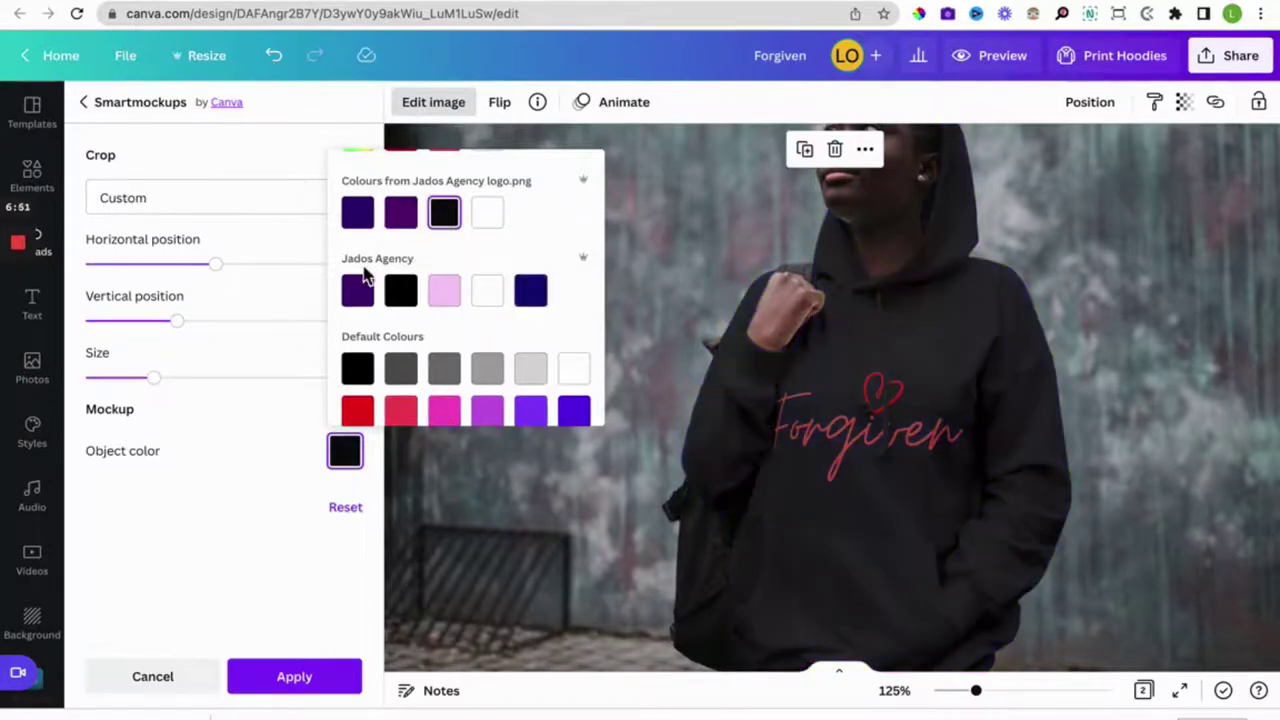
scroll(478, 354, "up", 1)
left_click(294, 570)
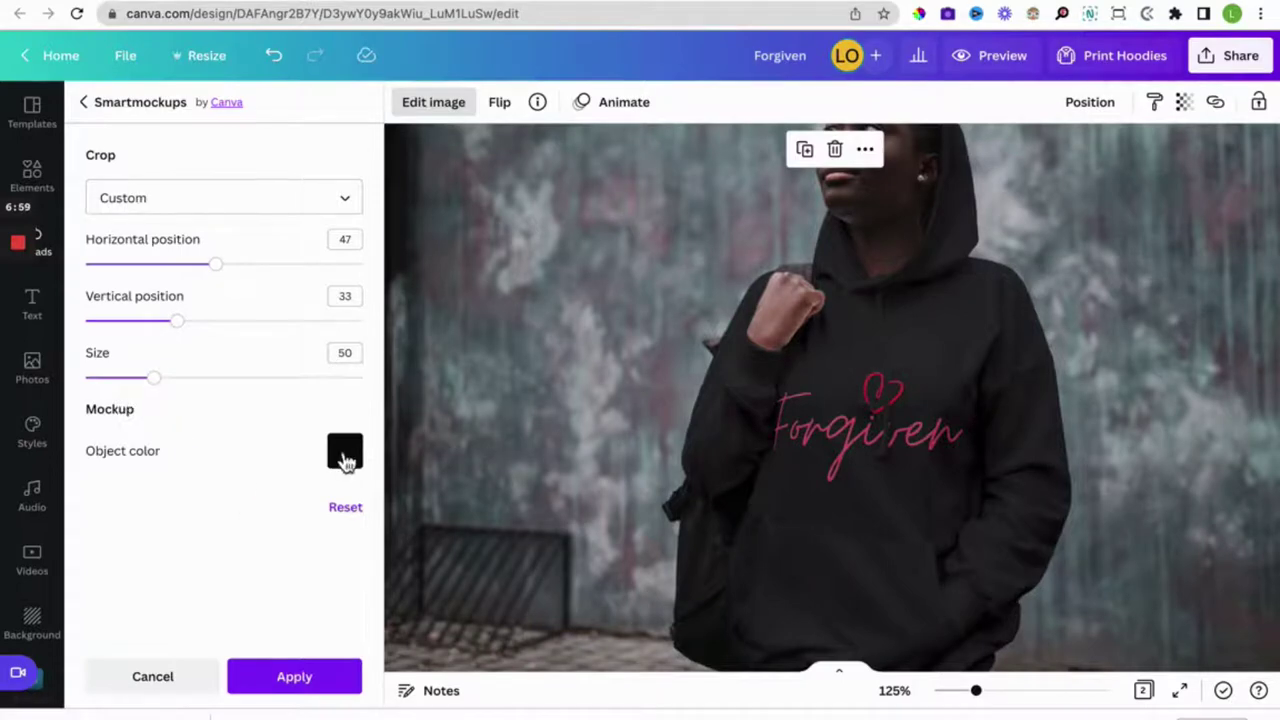
Apply the black mockup, zoom out to 65% and enlarge the photo to about 277.7 × 185.1.
left_click(290, 684)
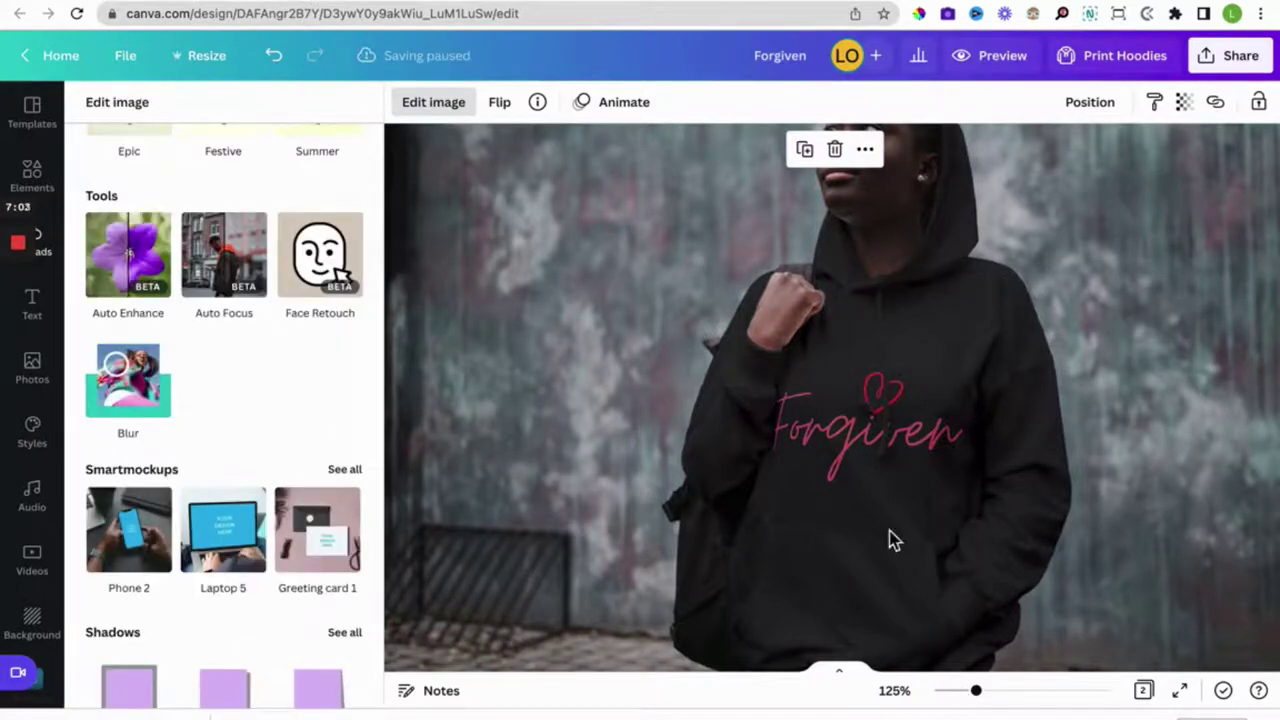
left_click_drag(978, 691, 955, 691)
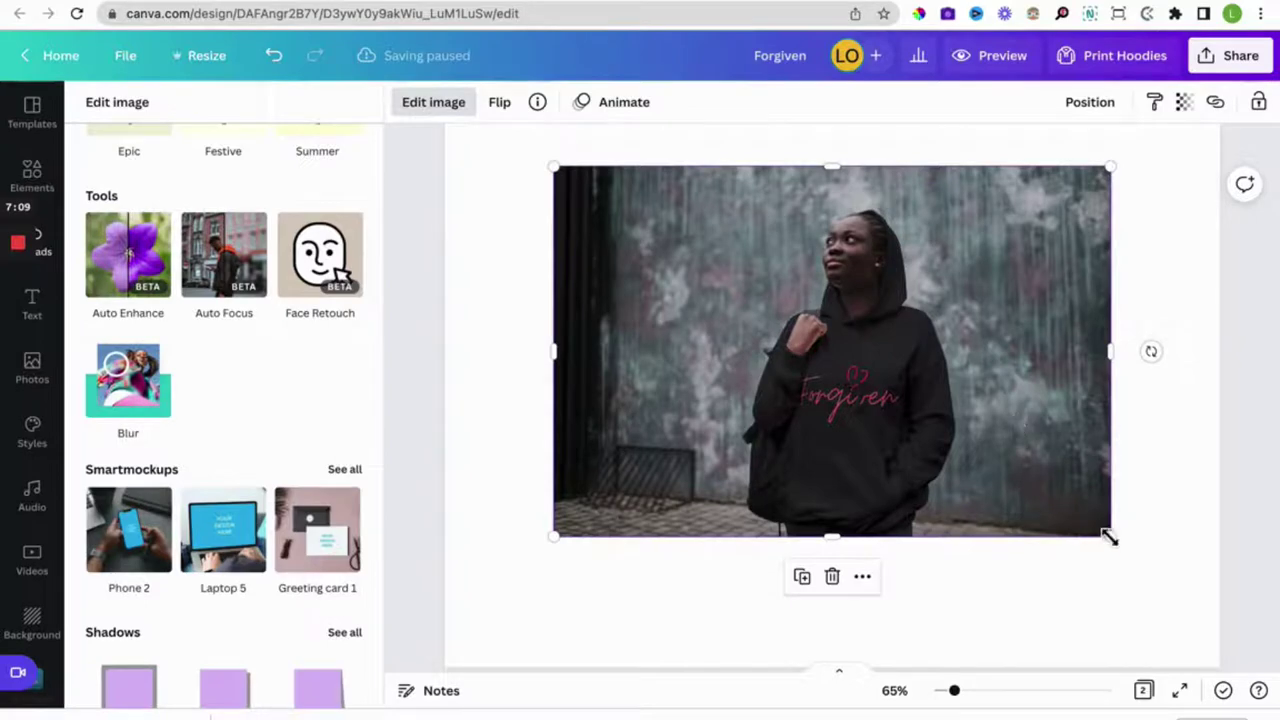
left_click_drag(1117, 541, 1154, 574)
left_click_drag(560, 170, 534, 189)
Switch to the Smartmockups tab and browse the mockups page.
left_click(535, 4)
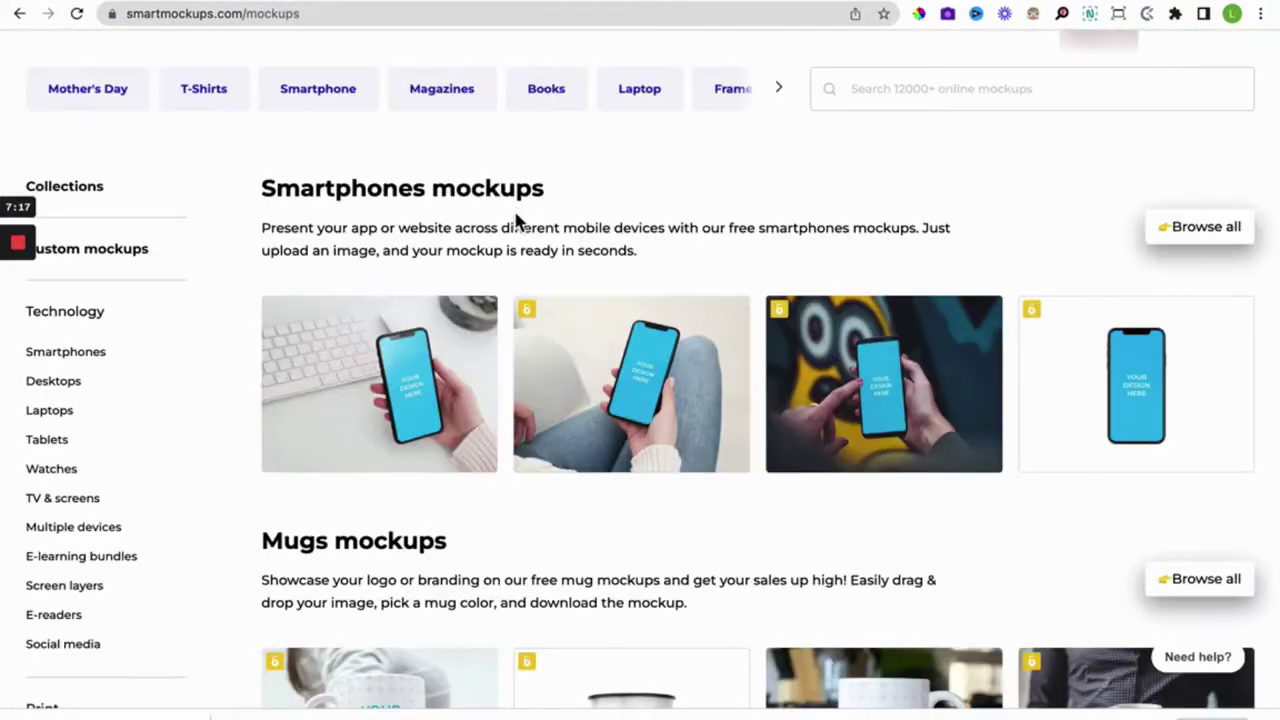
scroll(588, 345, "up", 2)
scroll(588, 345, "up", 5)
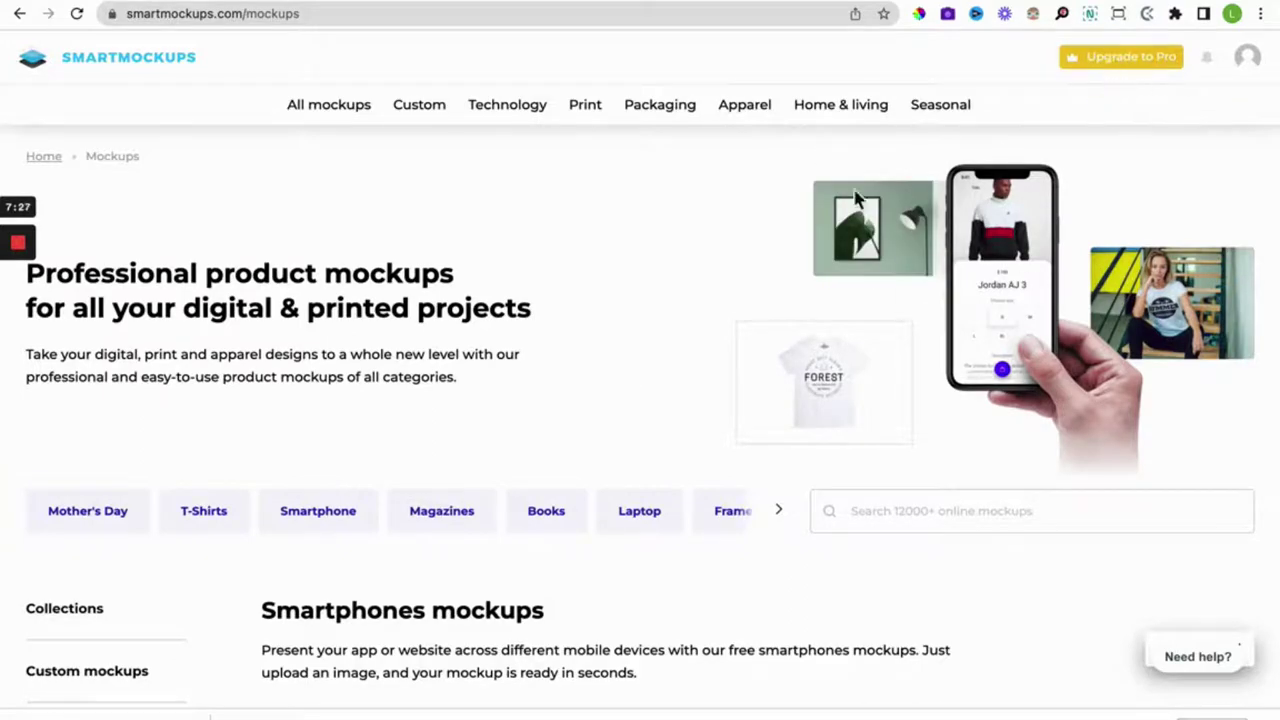
scroll(636, 288, "down", 4)
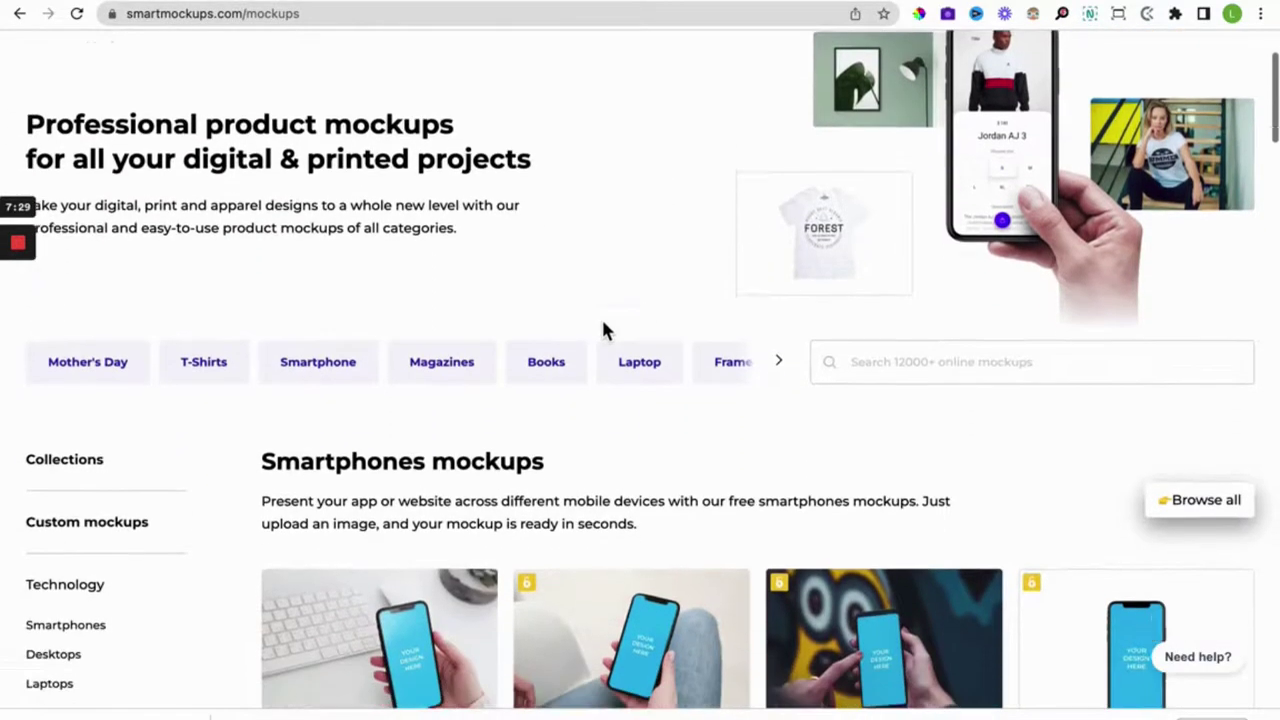
scroll(605, 332, "down", 2)
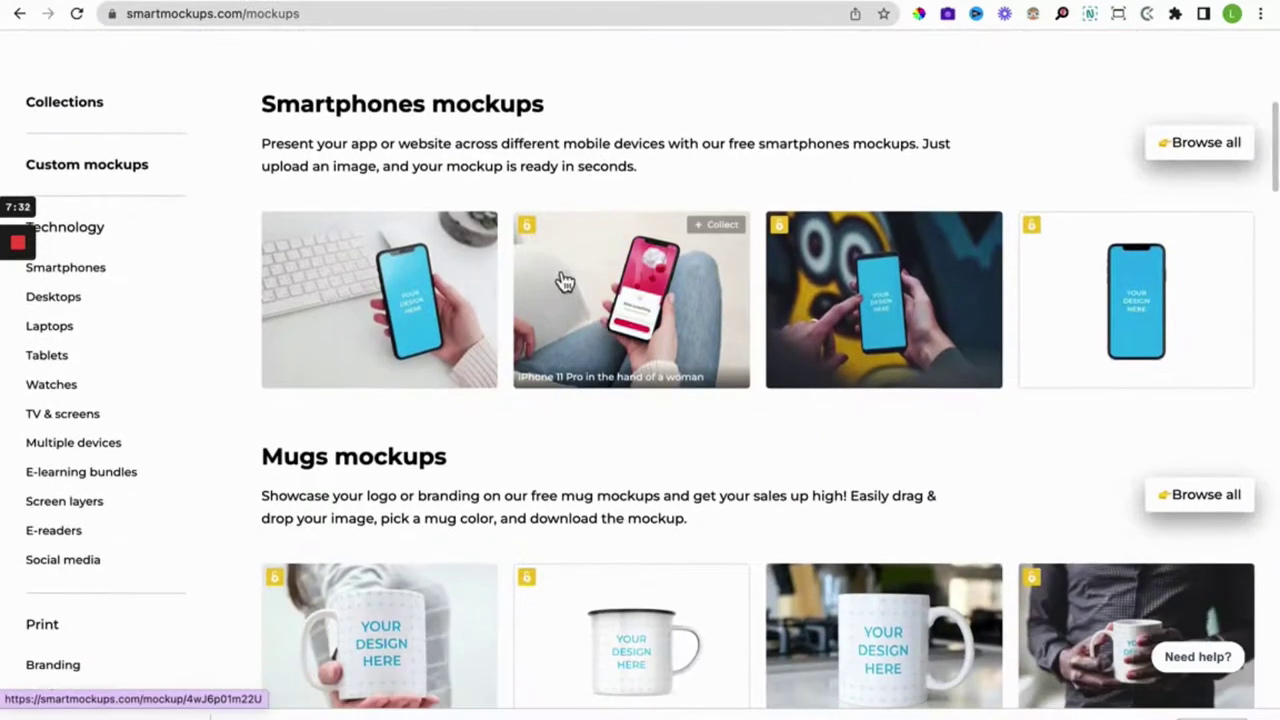
scroll(584, 488, "down", 4)
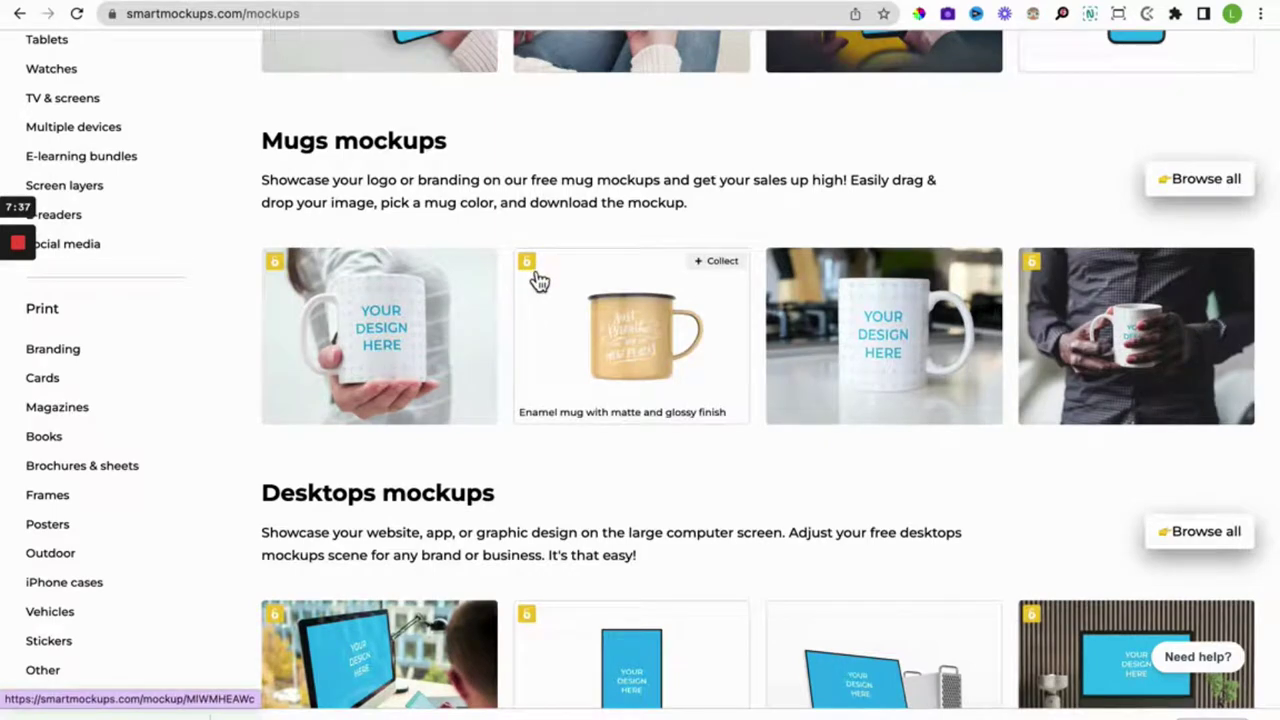
mouse_move(539, 281)
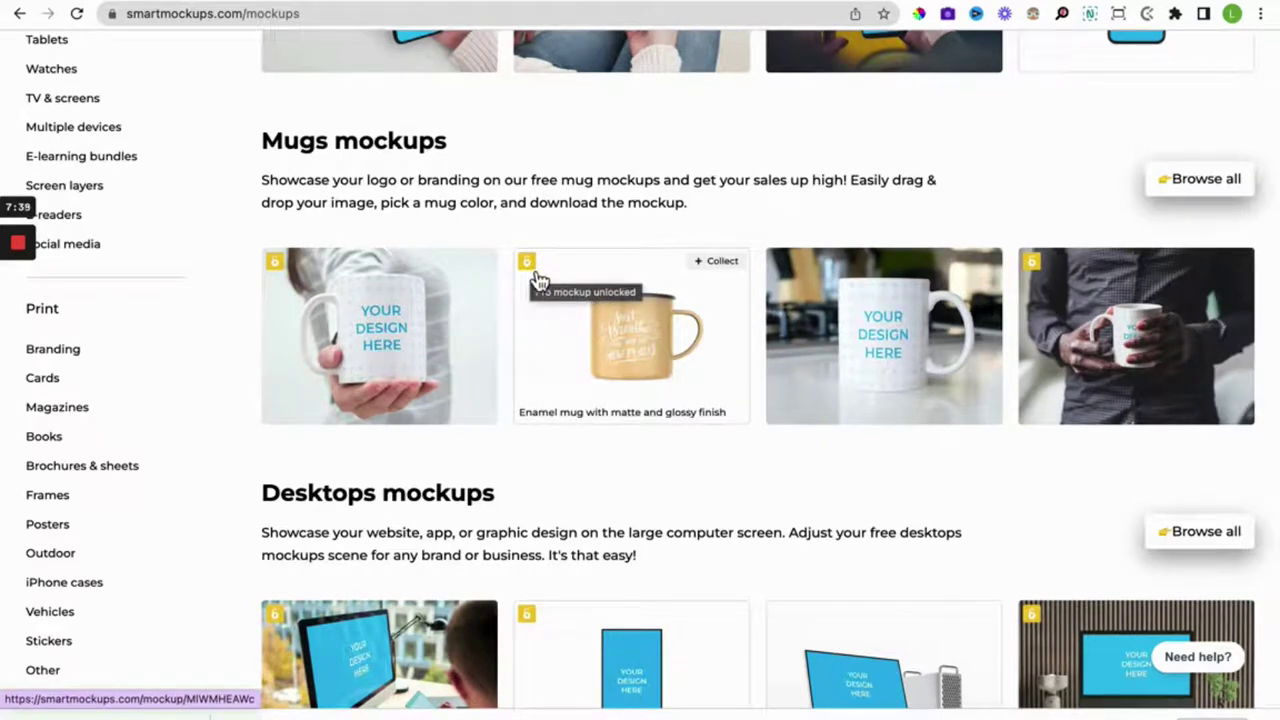
scroll(539, 281, "down", 10)
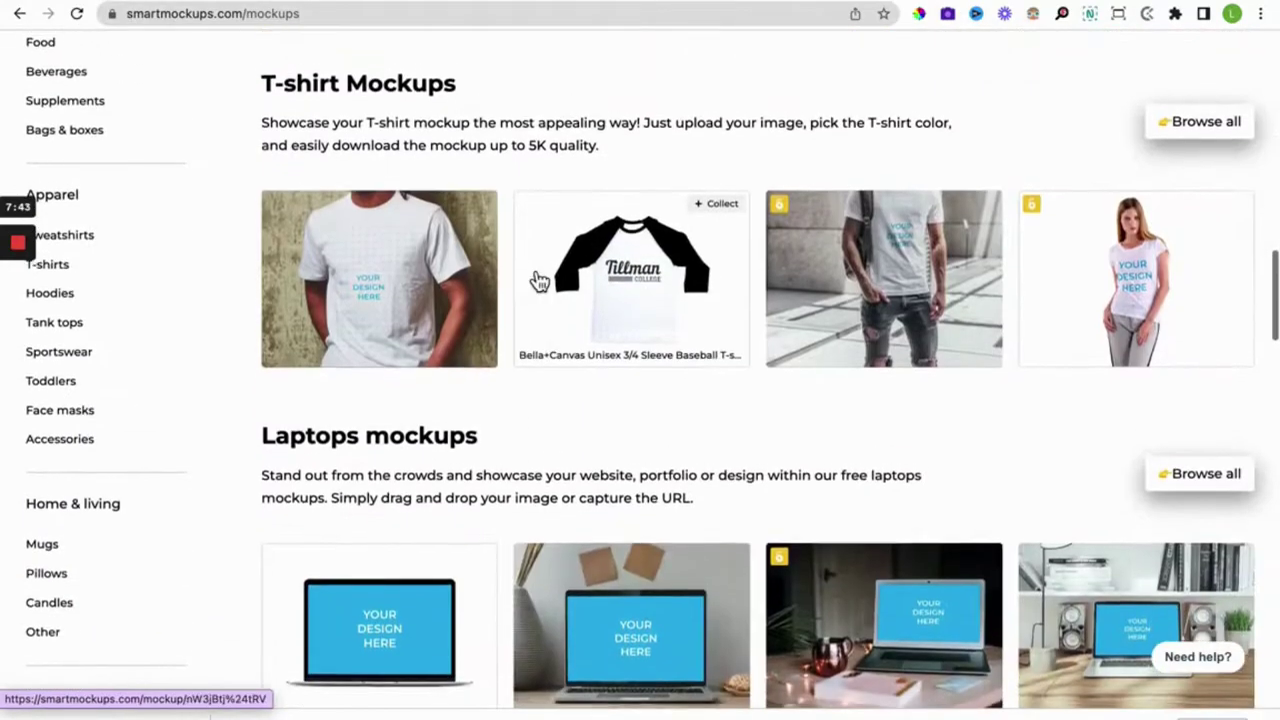
scroll(537, 280, "up", 1)
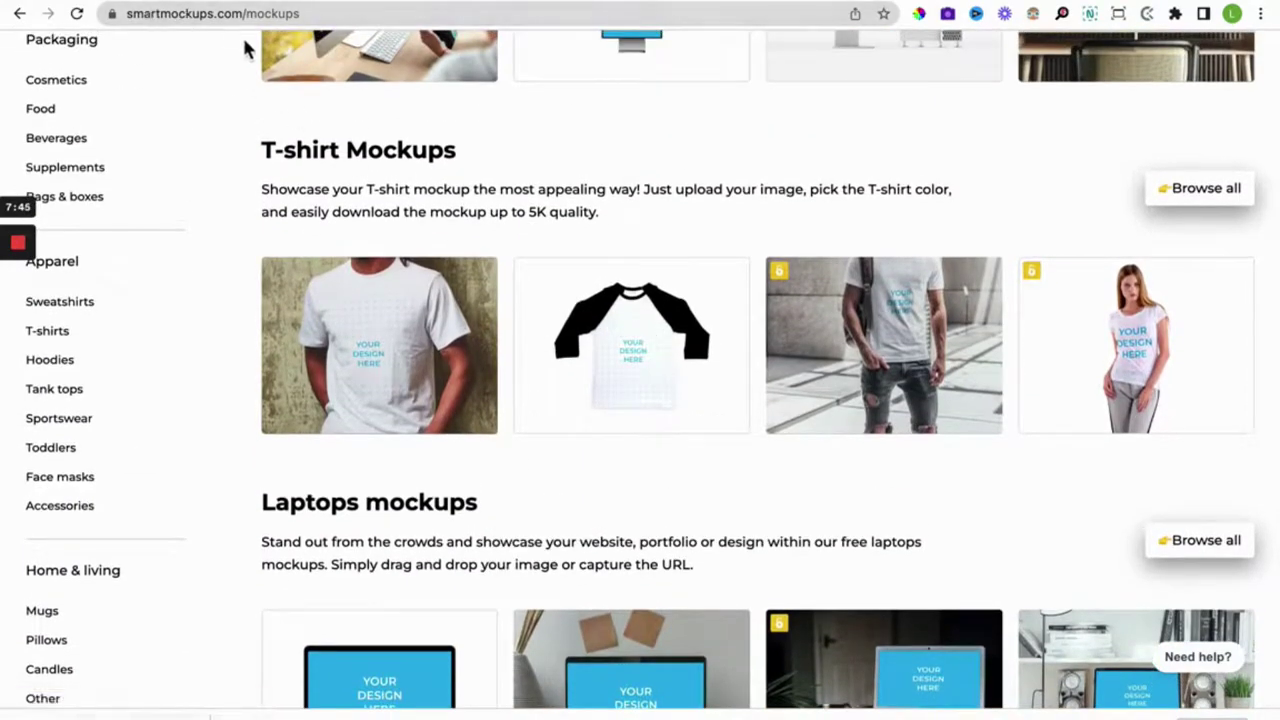
mouse_move(477, 354)
scroll(200, 357, "down", 1)
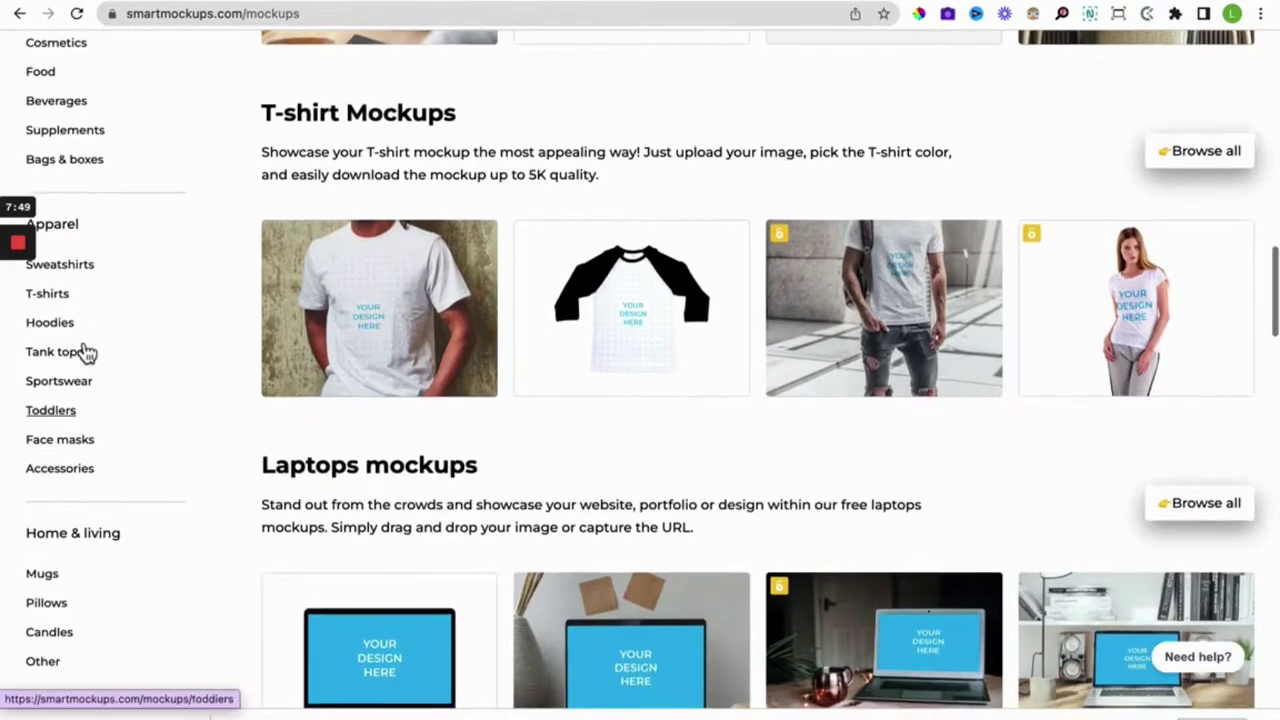
Open the Hoodies category and scroll through its white-hoodie photo mockups.
left_click(50, 326)
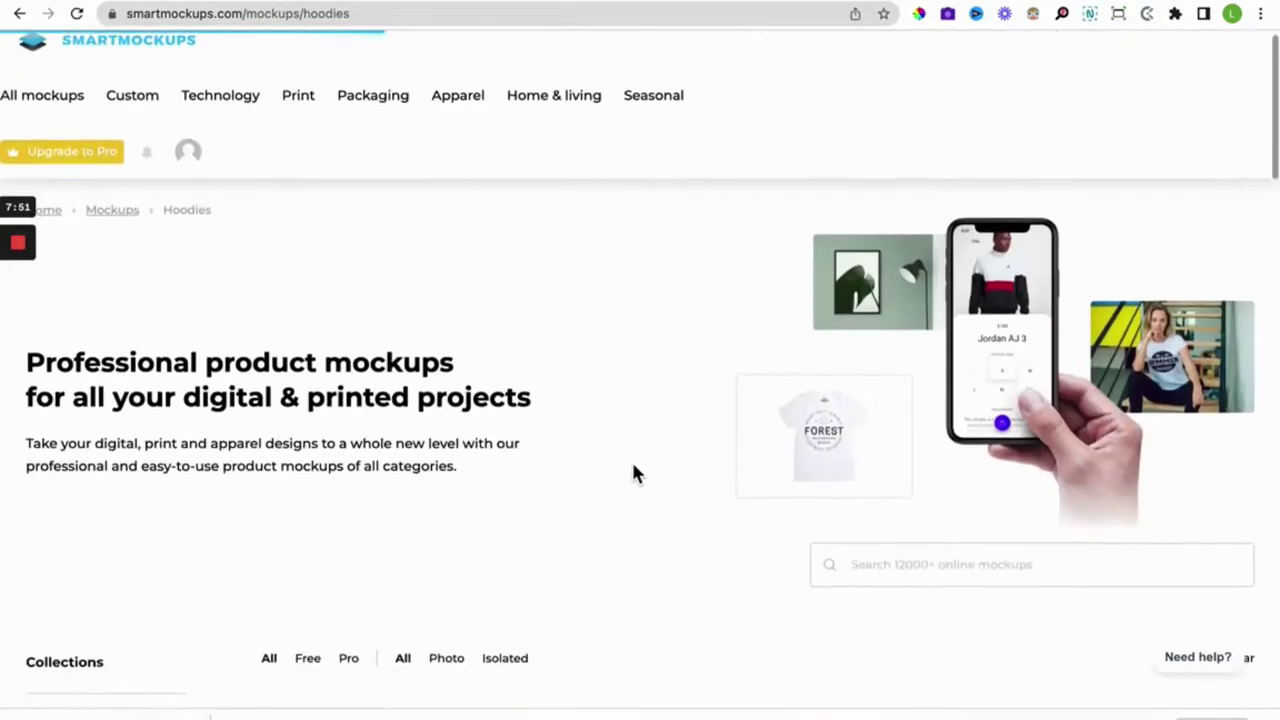
scroll(633, 472, "down", 7)
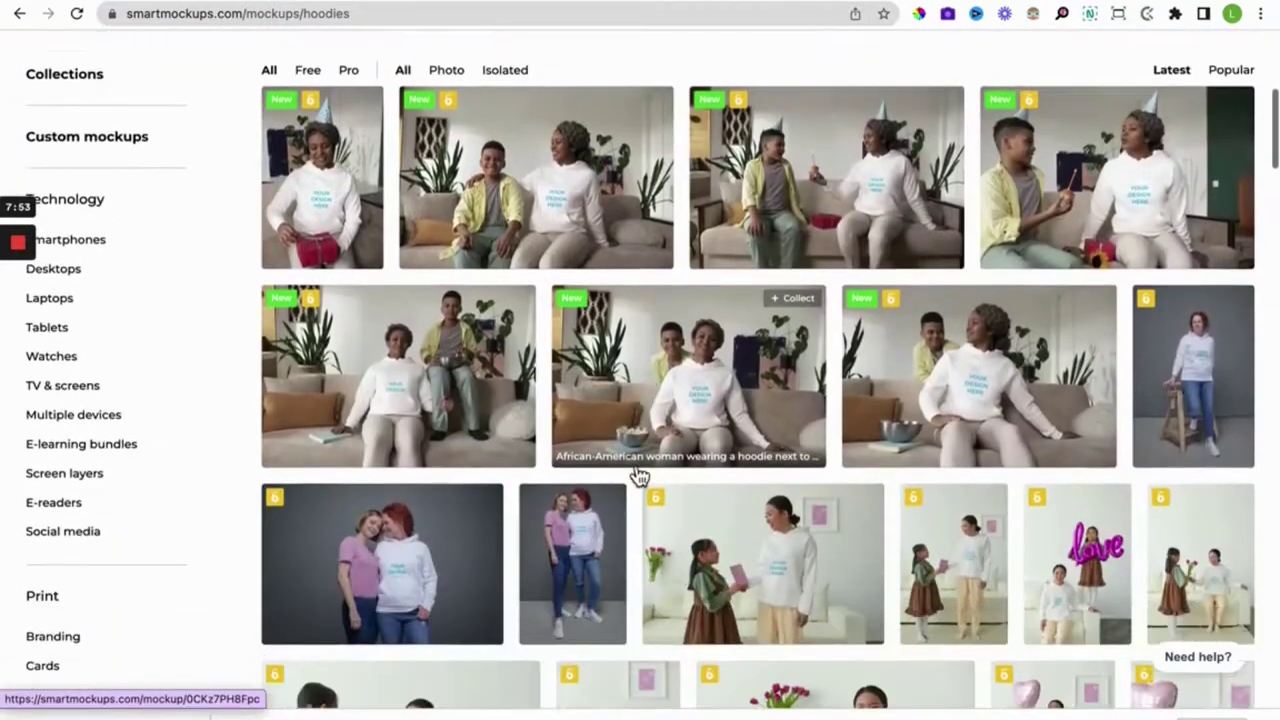
scroll(633, 472, "down", 10)
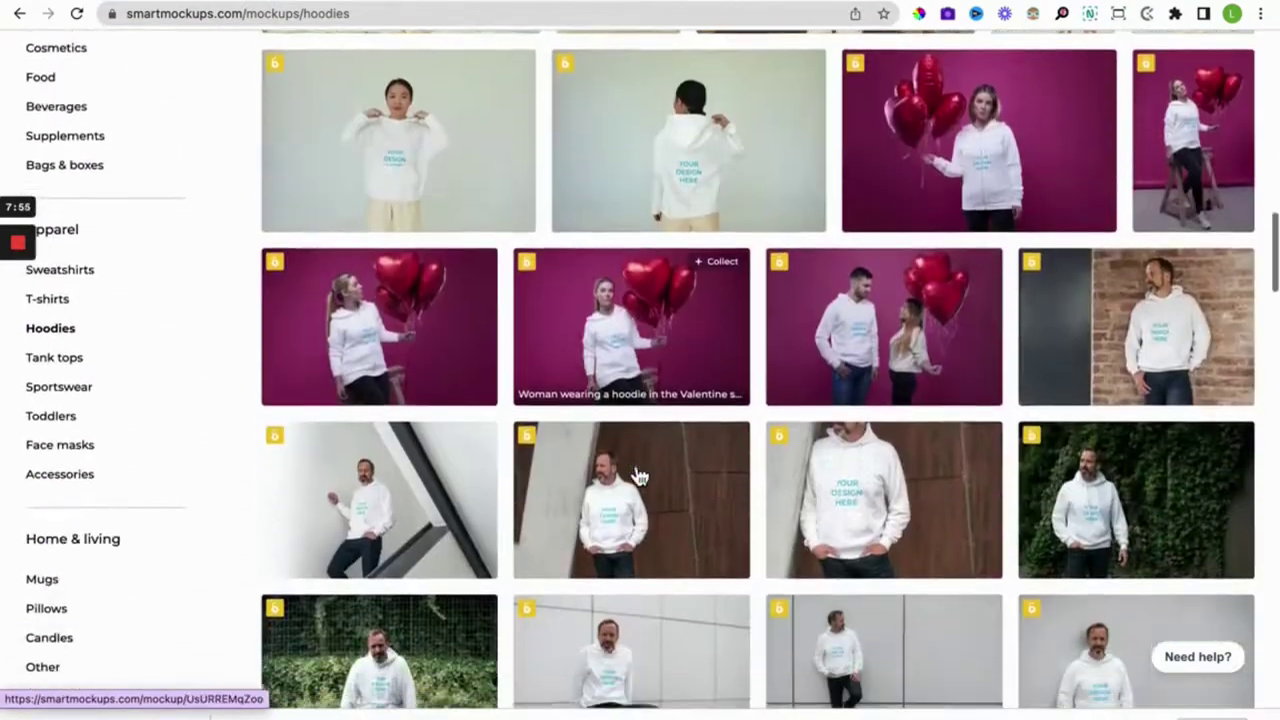
scroll(640, 475, "down", 1)
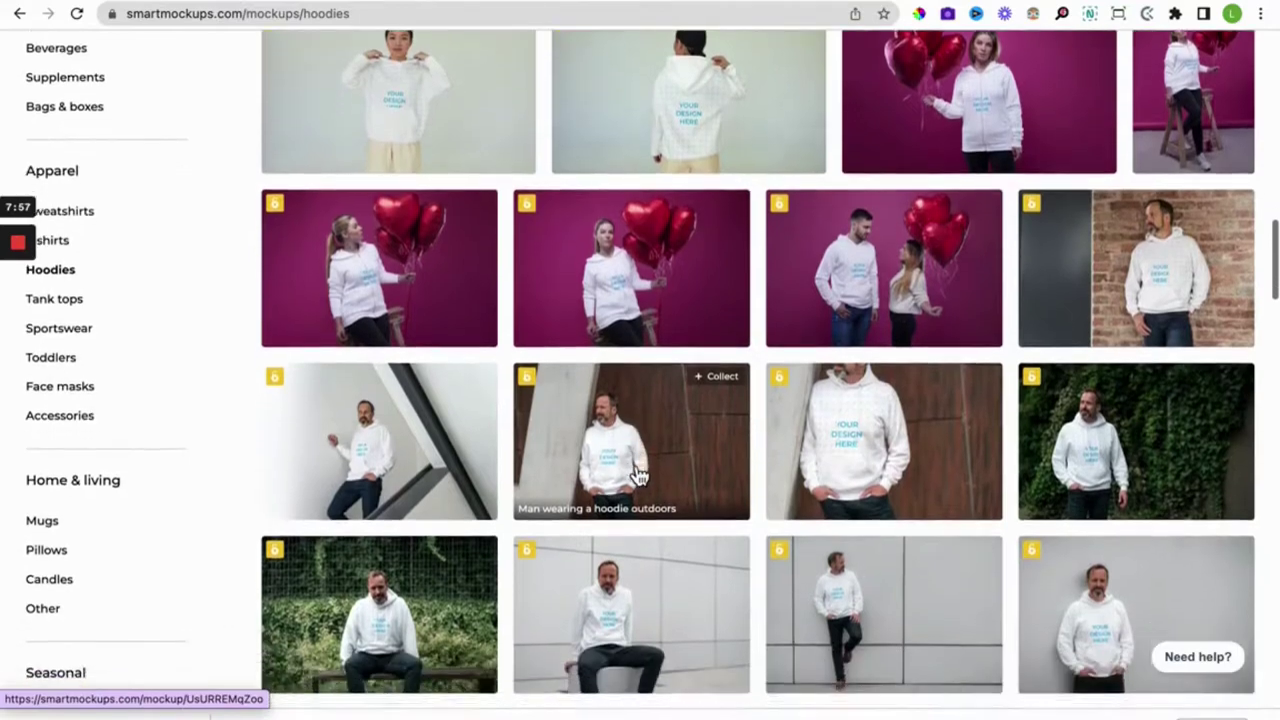
scroll(640, 475, "down", 8)
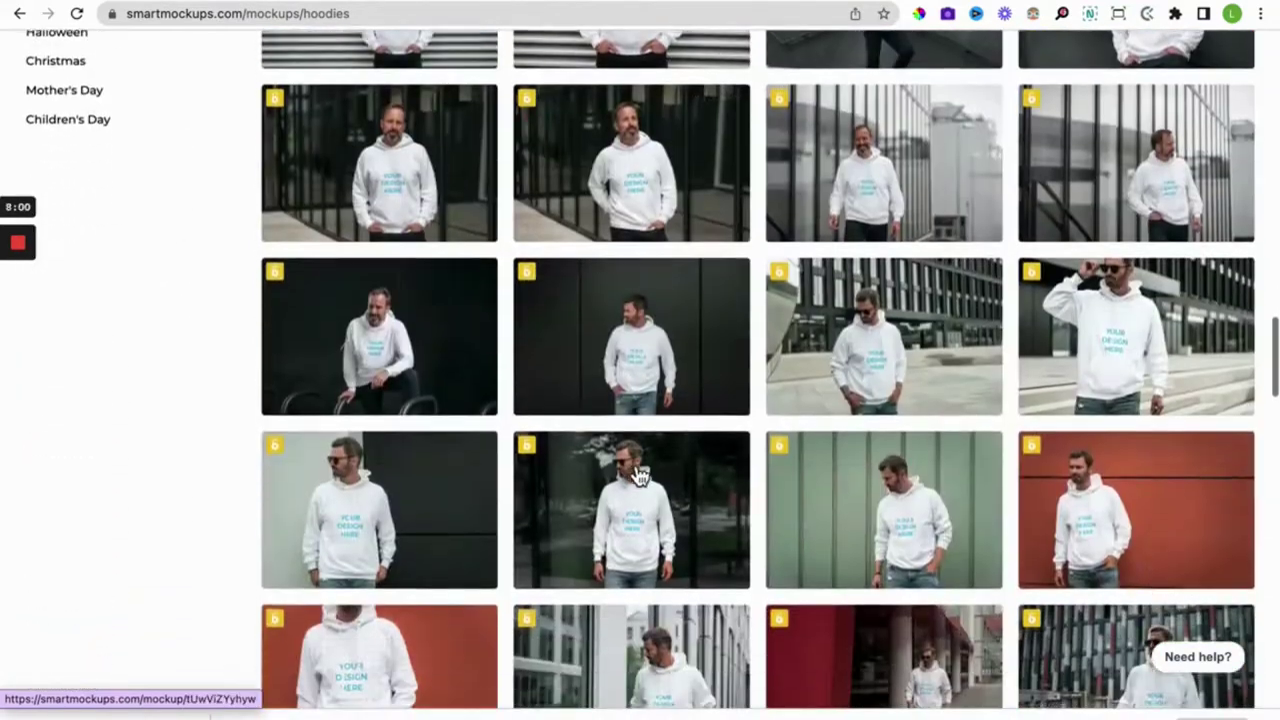
scroll(640, 475, "down", 7)
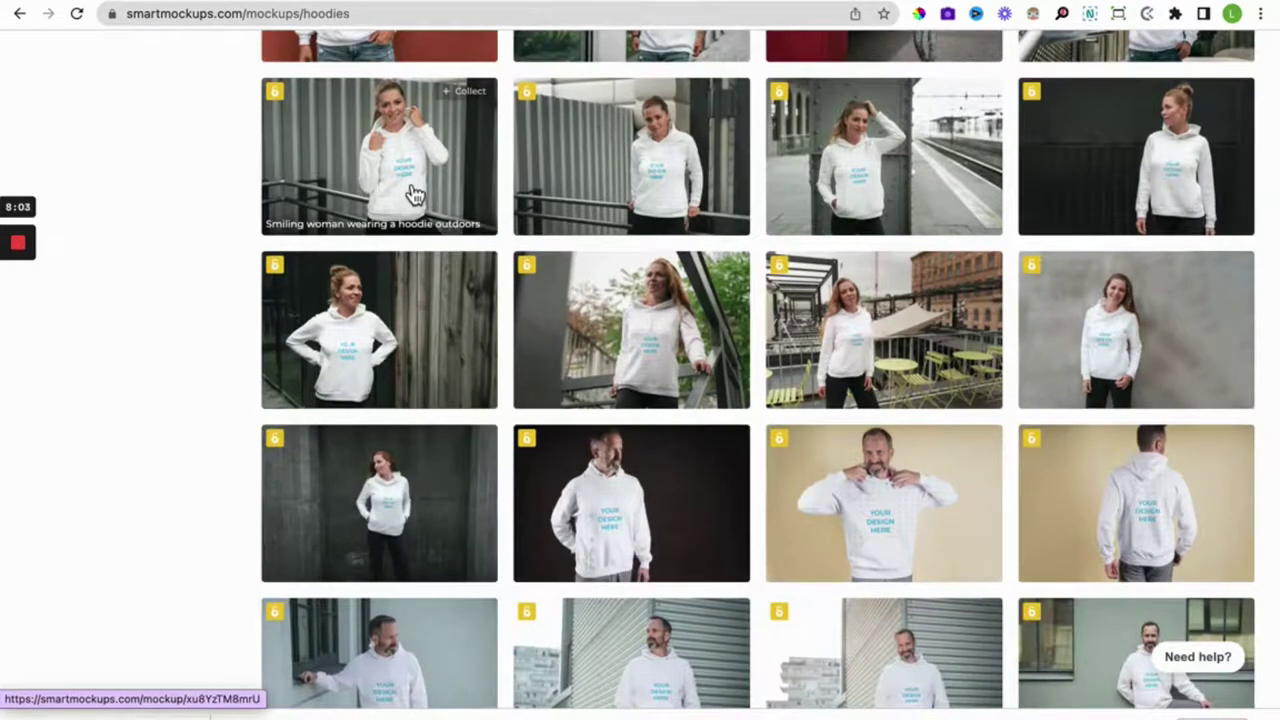
Open the smiling woman hoodie mockup and show its 'Upload from' options.
left_click(414, 194)
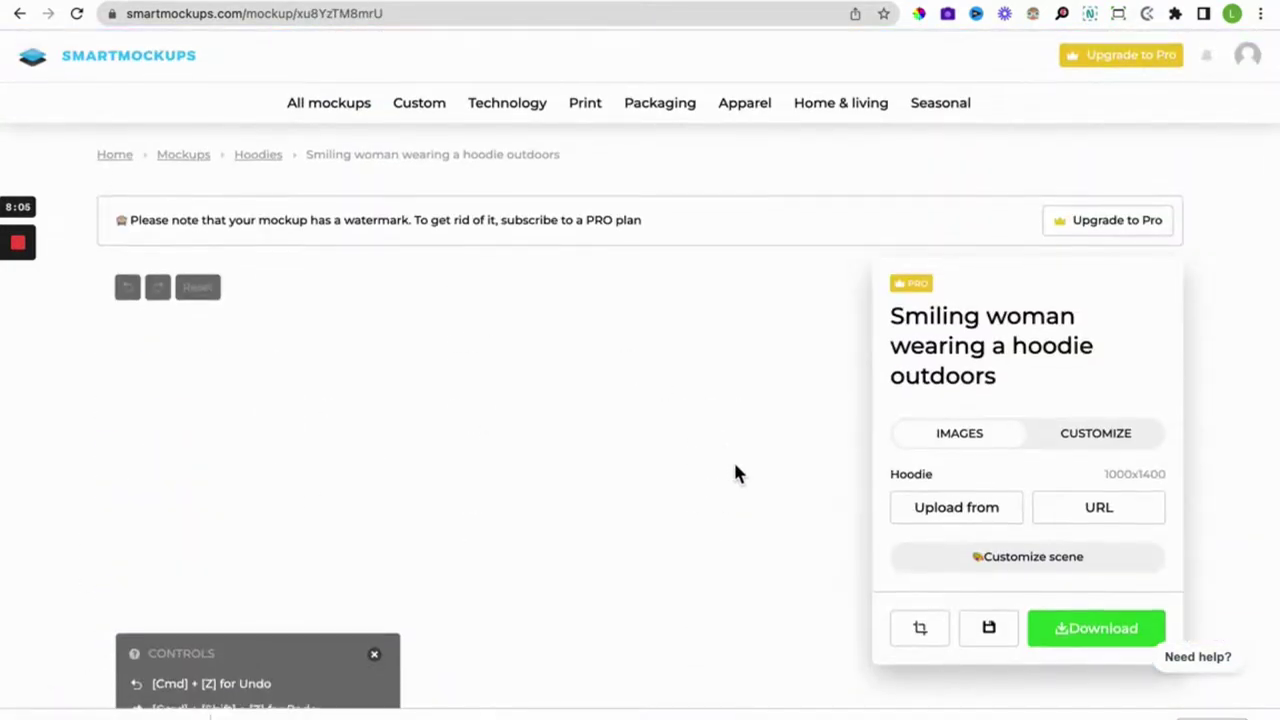
scroll(735, 470, "down", 2)
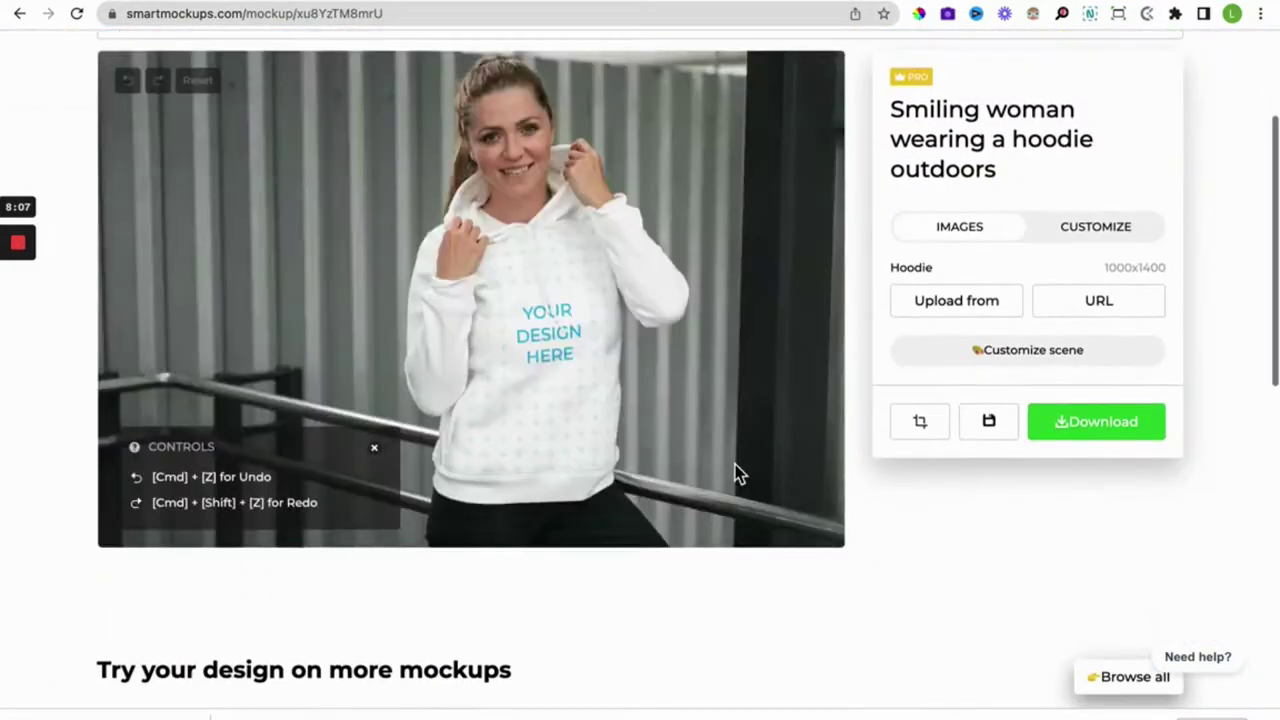
scroll(737, 471, "up", 1)
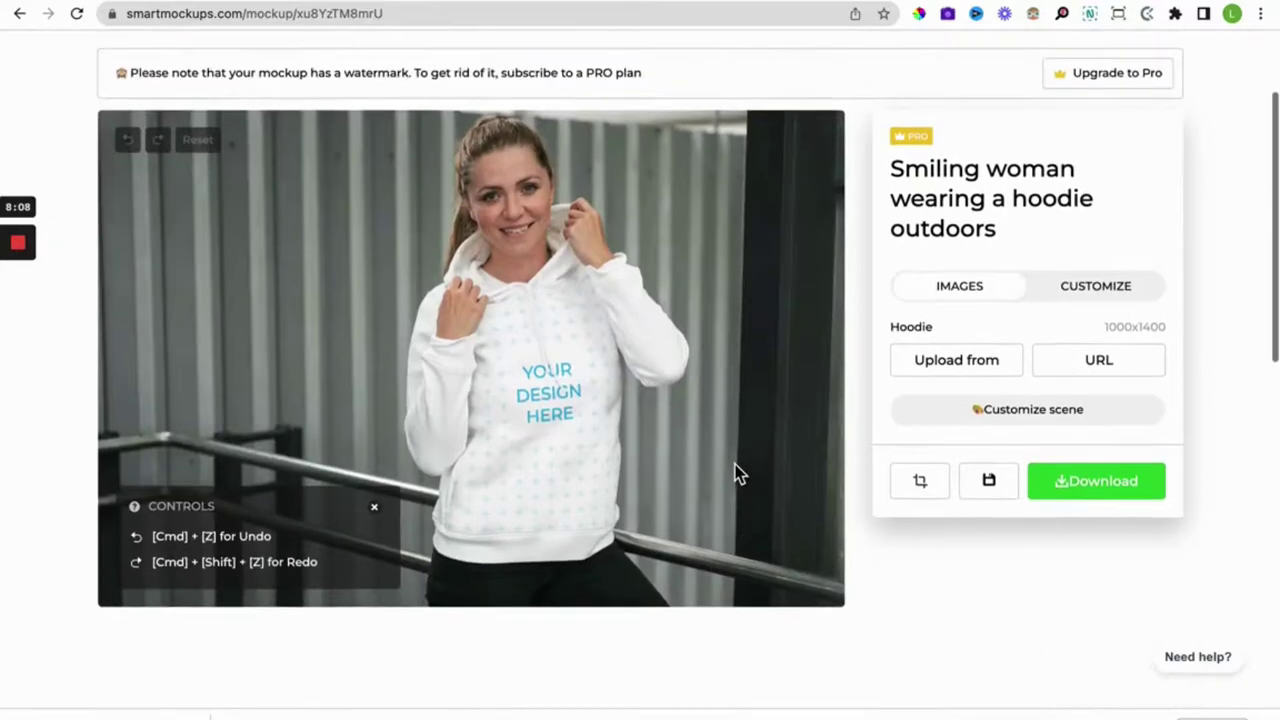
left_click(990, 375)
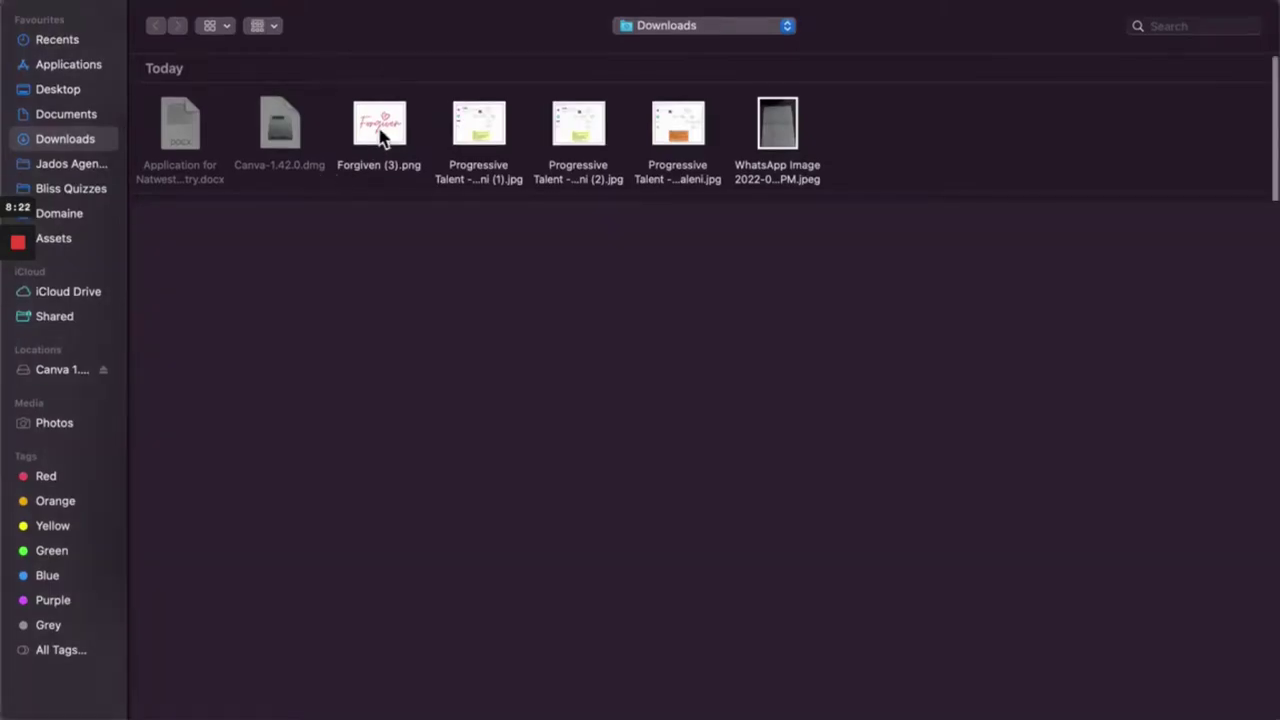
Upload Forgiven (3).png from Downloads onto the smiling woman's hoodie.
left_click(379, 137)
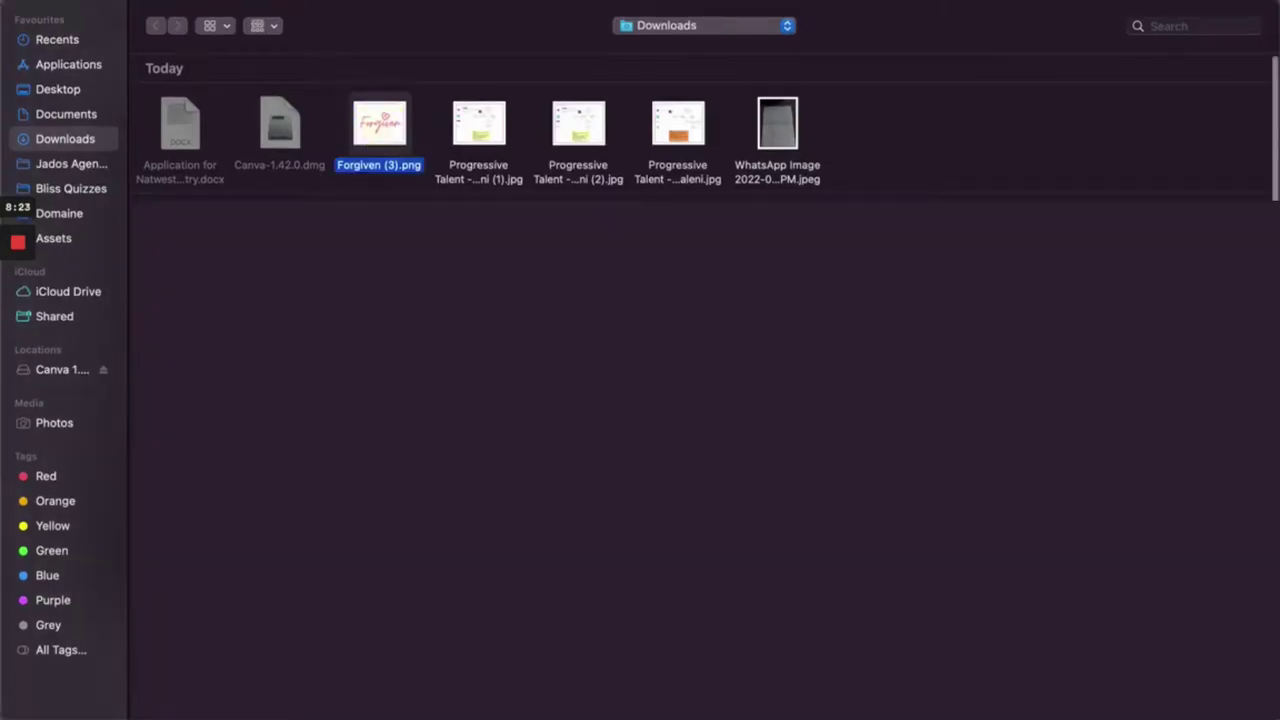
key("Return")
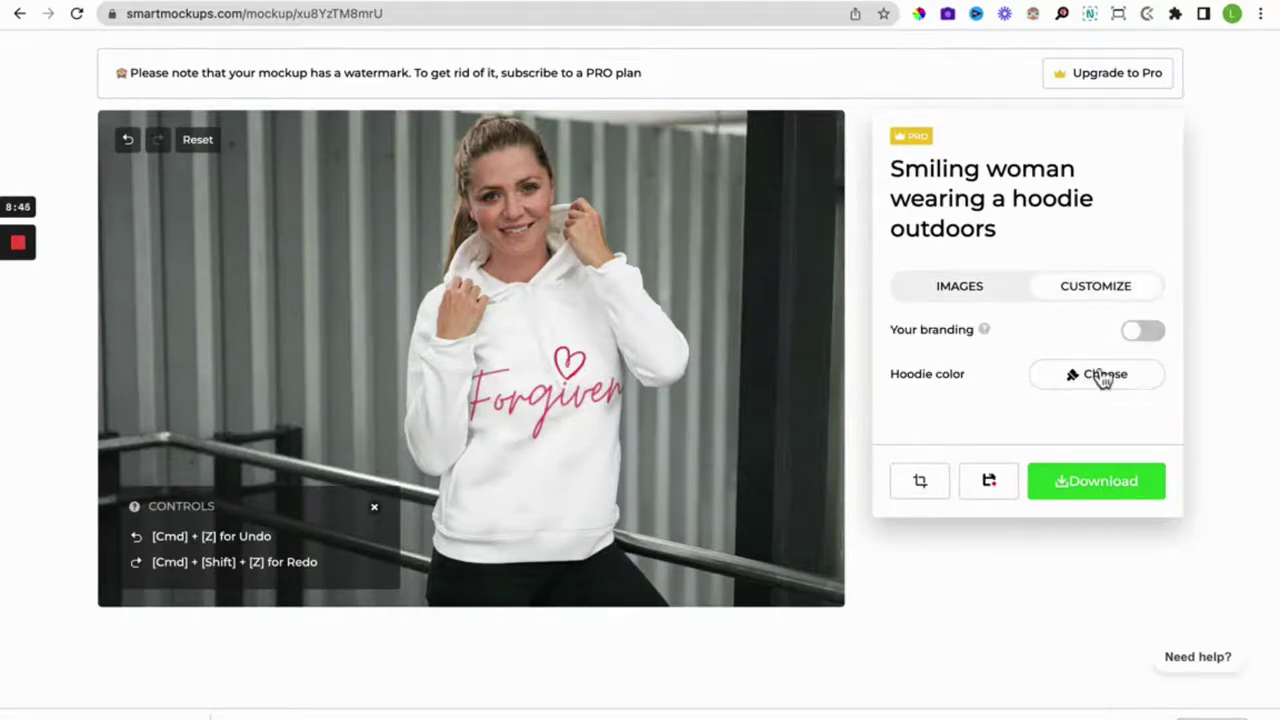
Try grey, pink and dark brown hoodie colours, then settle on black.
left_click(1124, 382)
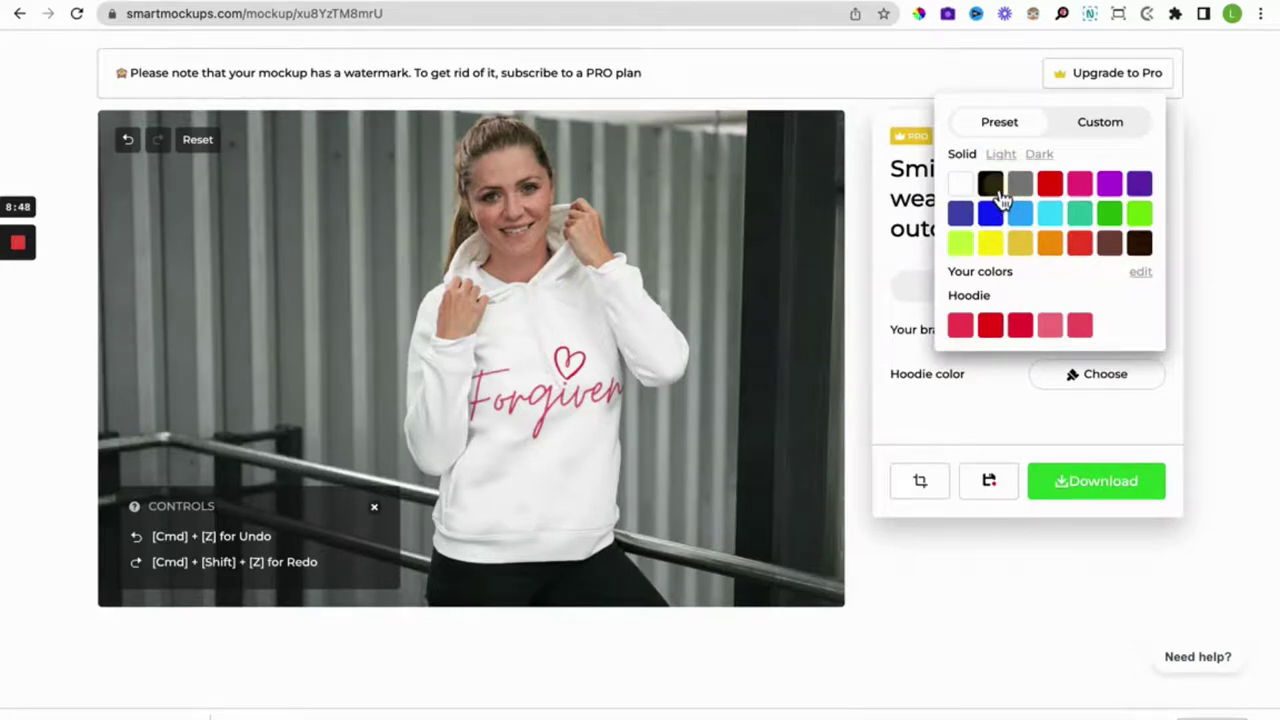
left_click(992, 185)
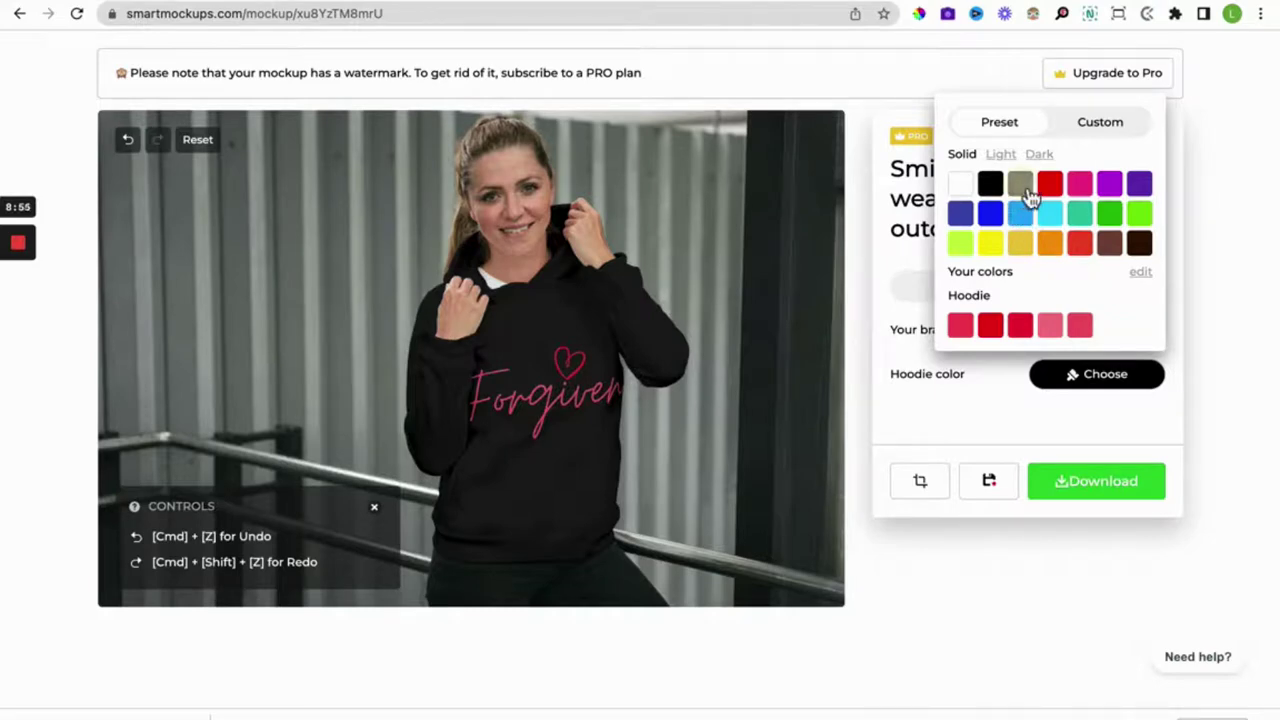
left_click(1021, 188)
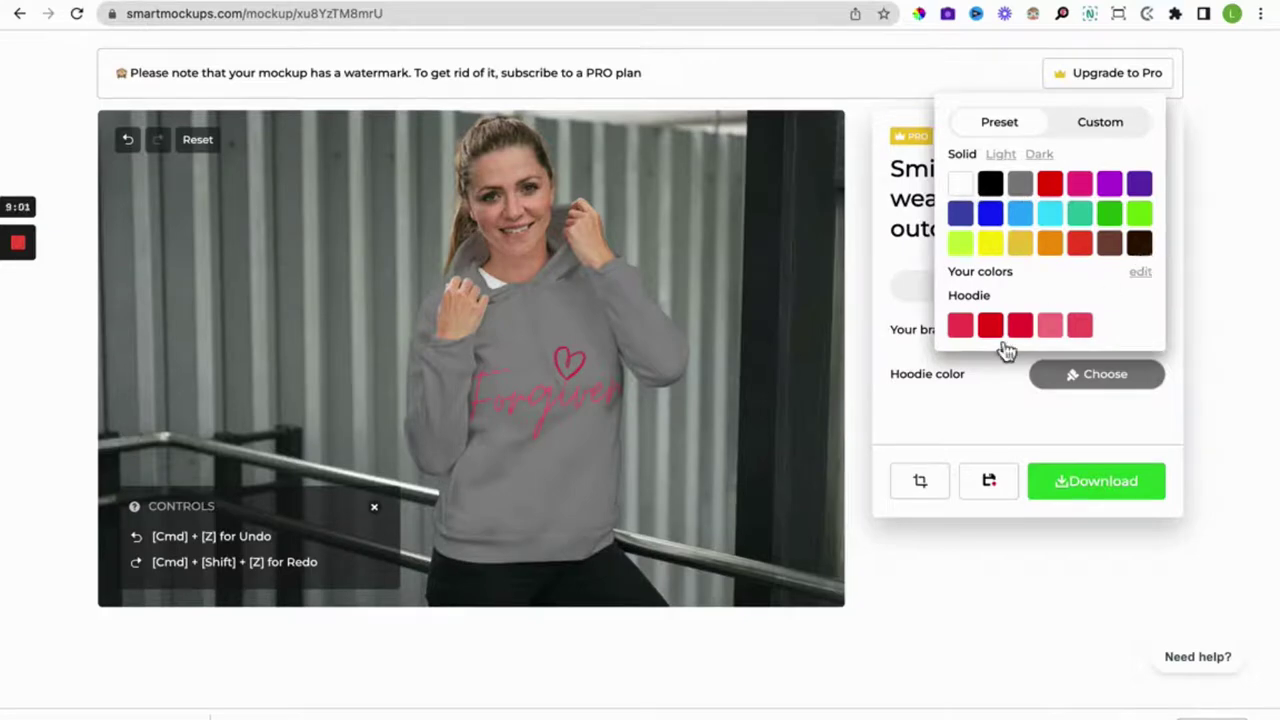
left_click(1073, 332)
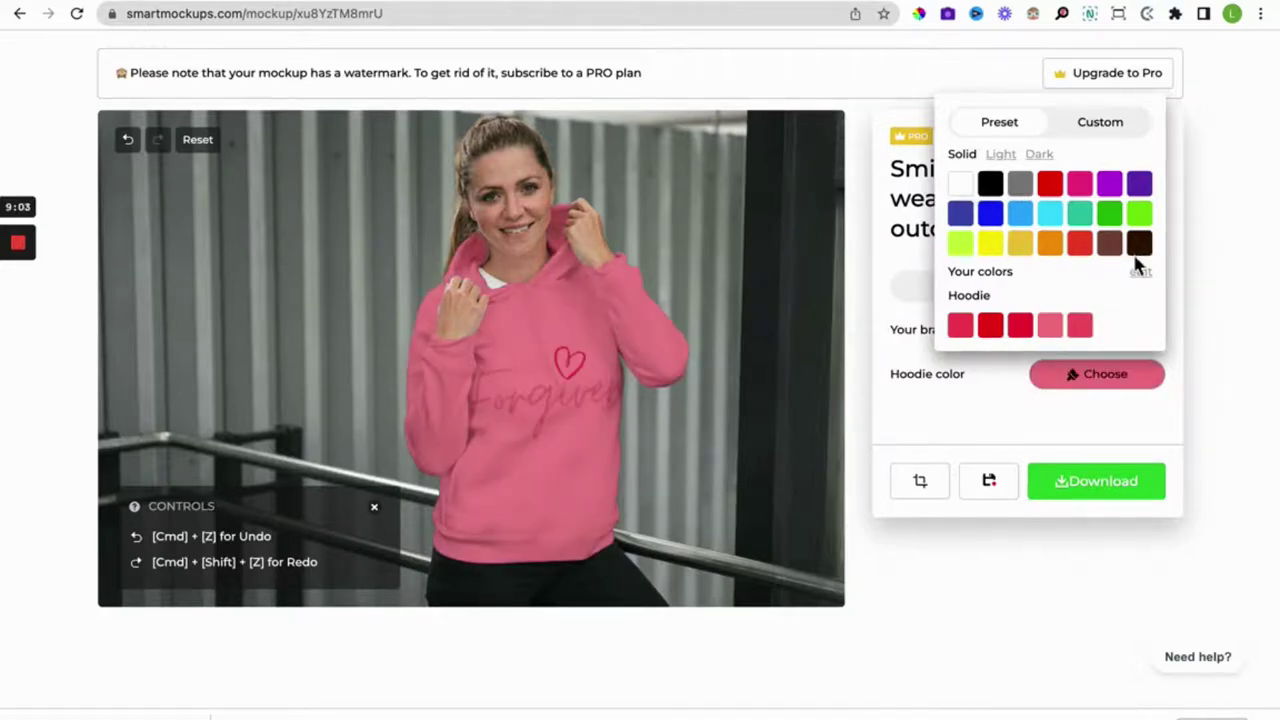
left_click(1142, 246)
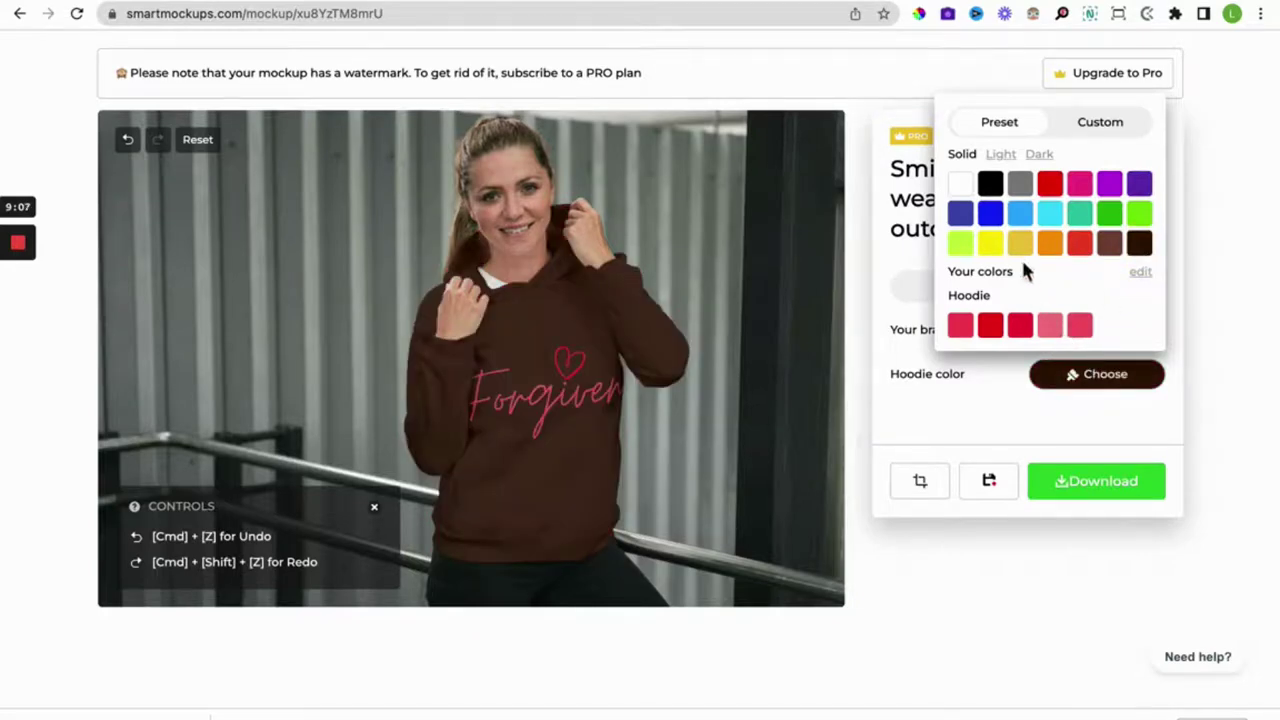
left_click(990, 183)
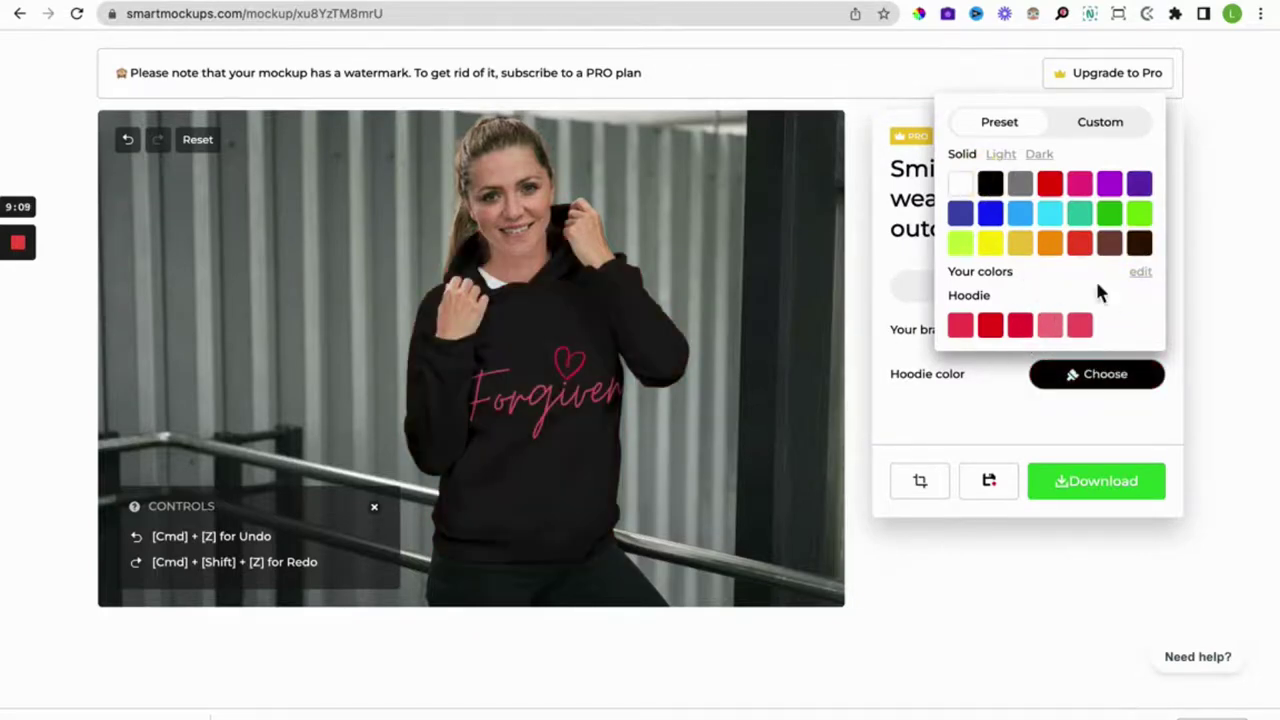
left_click(1095, 128)
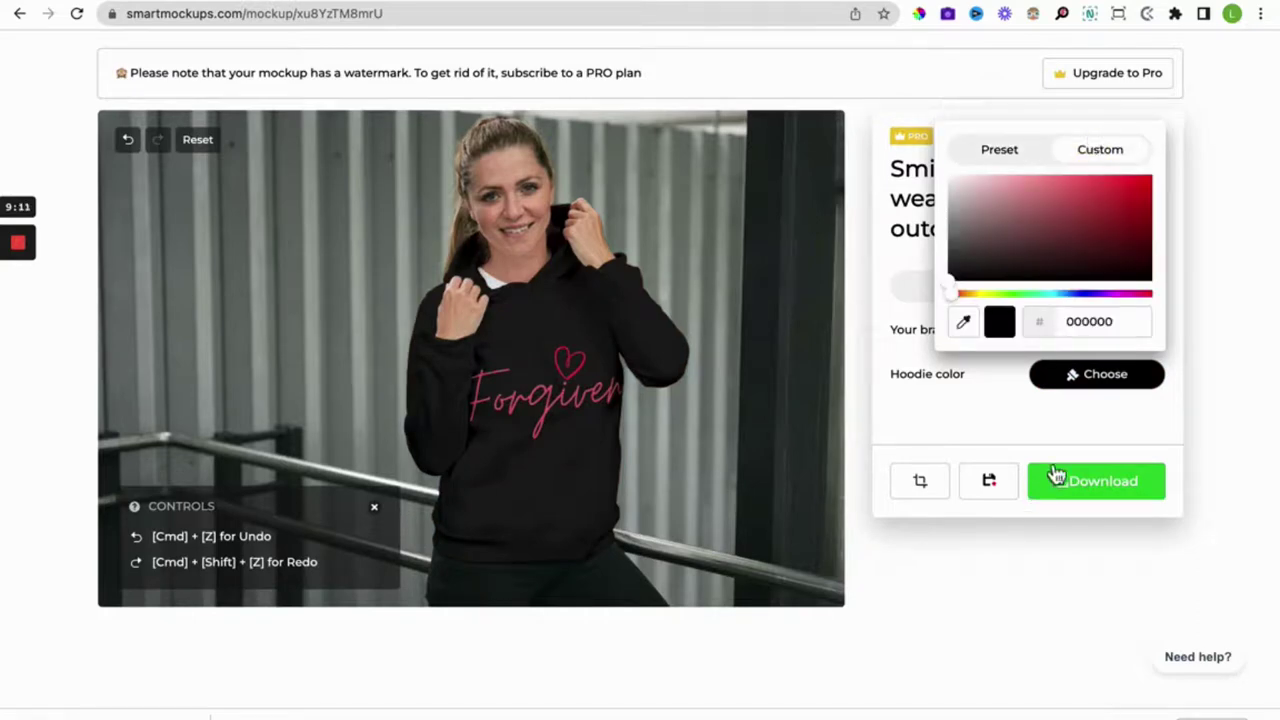
left_click(1057, 422)
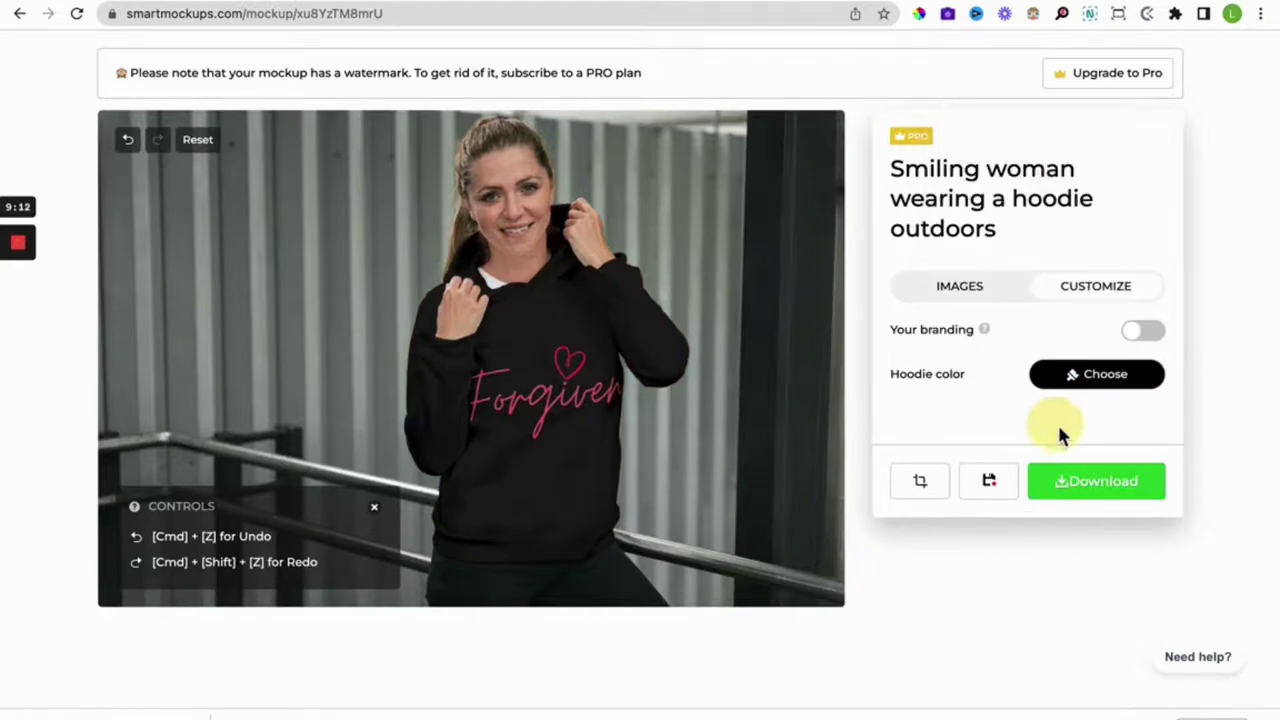
Check the crop size presets and close them without cropping.
left_click(920, 484)
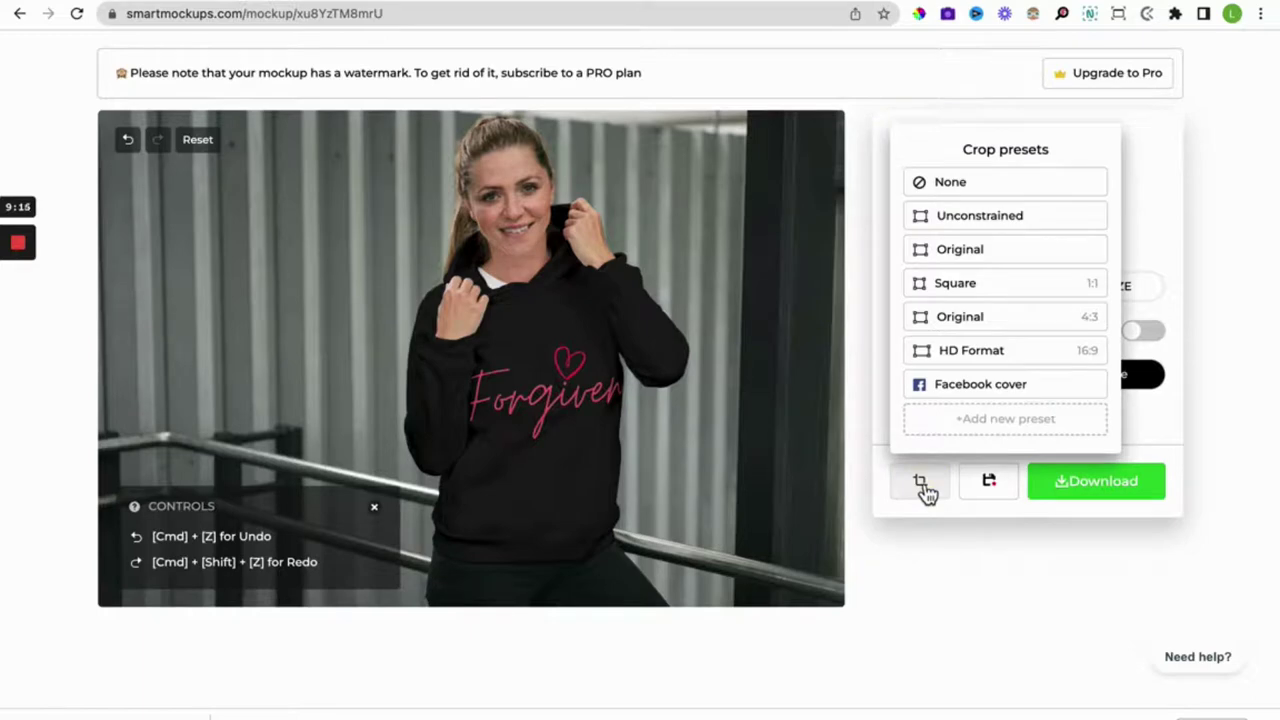
left_click(922, 488)
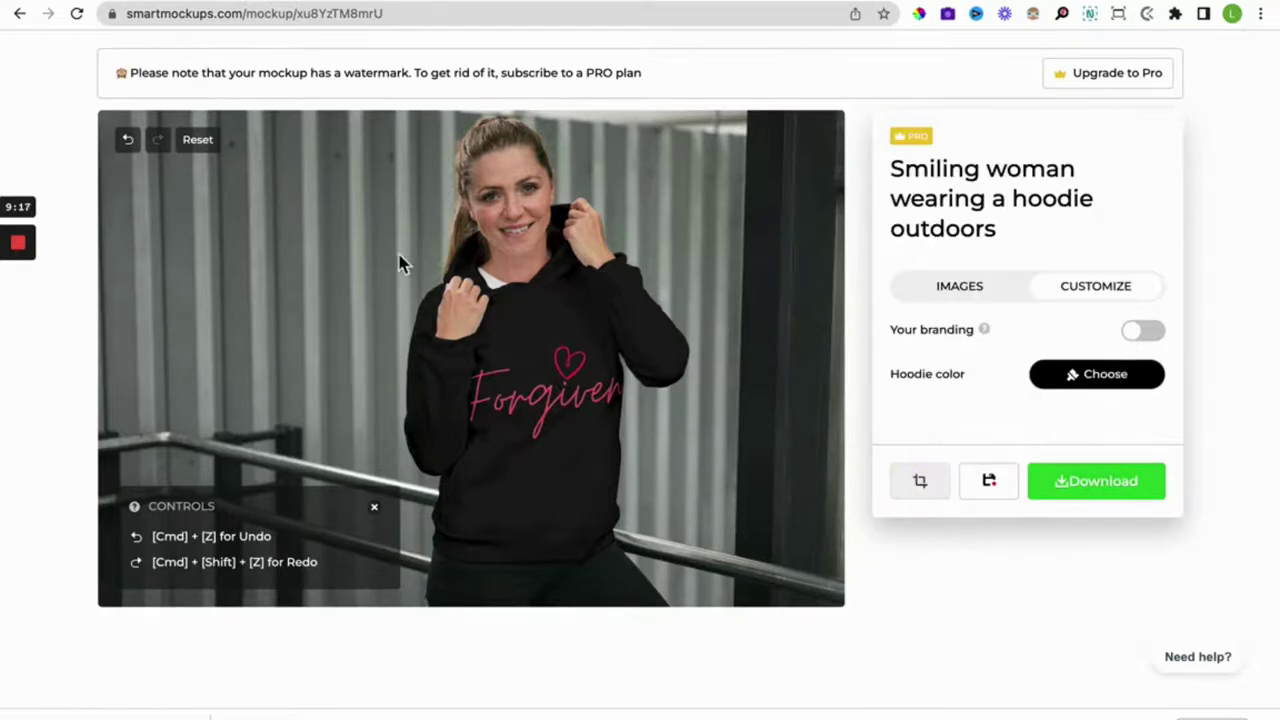
scroll(1003, 303, "down", 1)
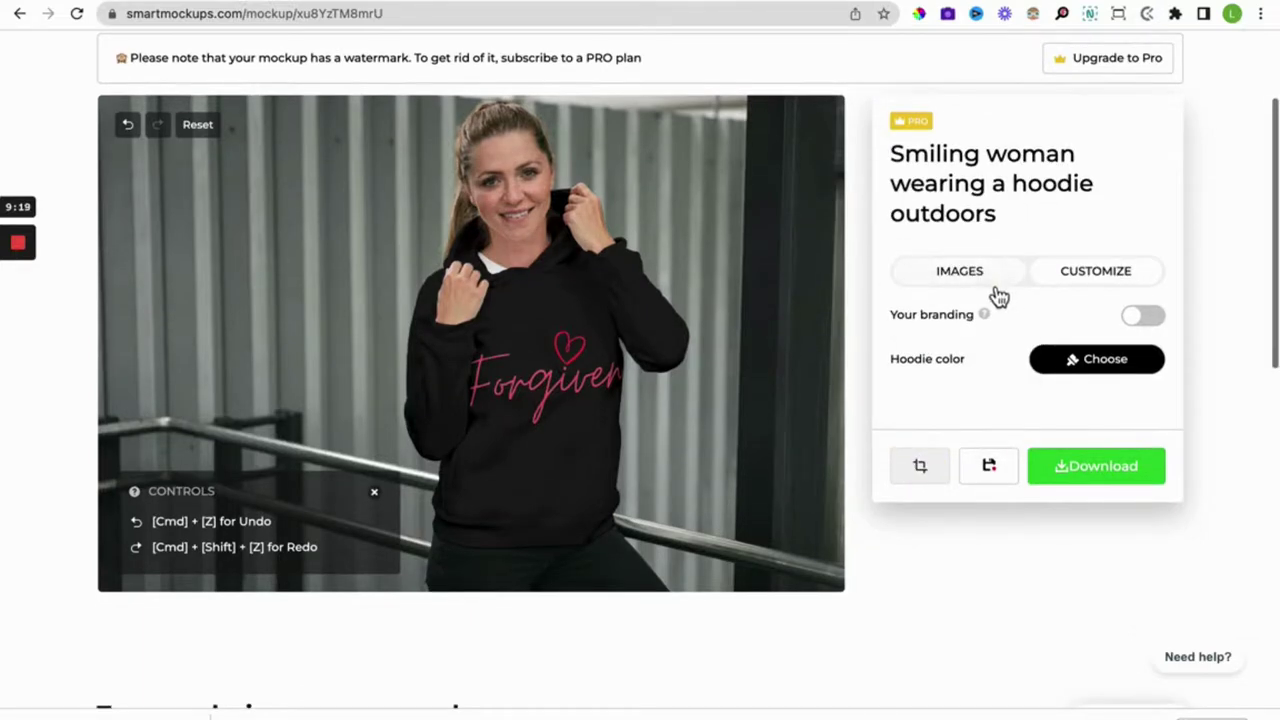
Drag the Forgiven design's crop corners inward and apply the tighter crop.
left_click(990, 285)
scroll(1014, 408, "down", 1)
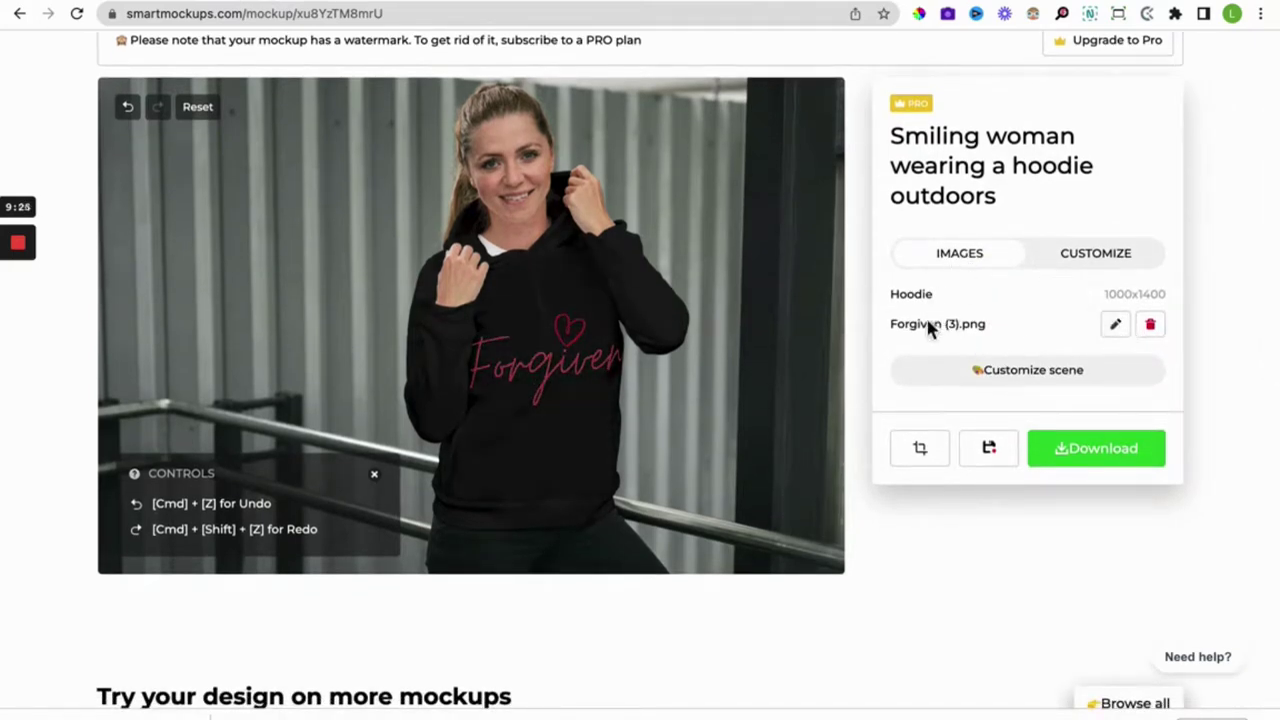
left_click(1118, 326)
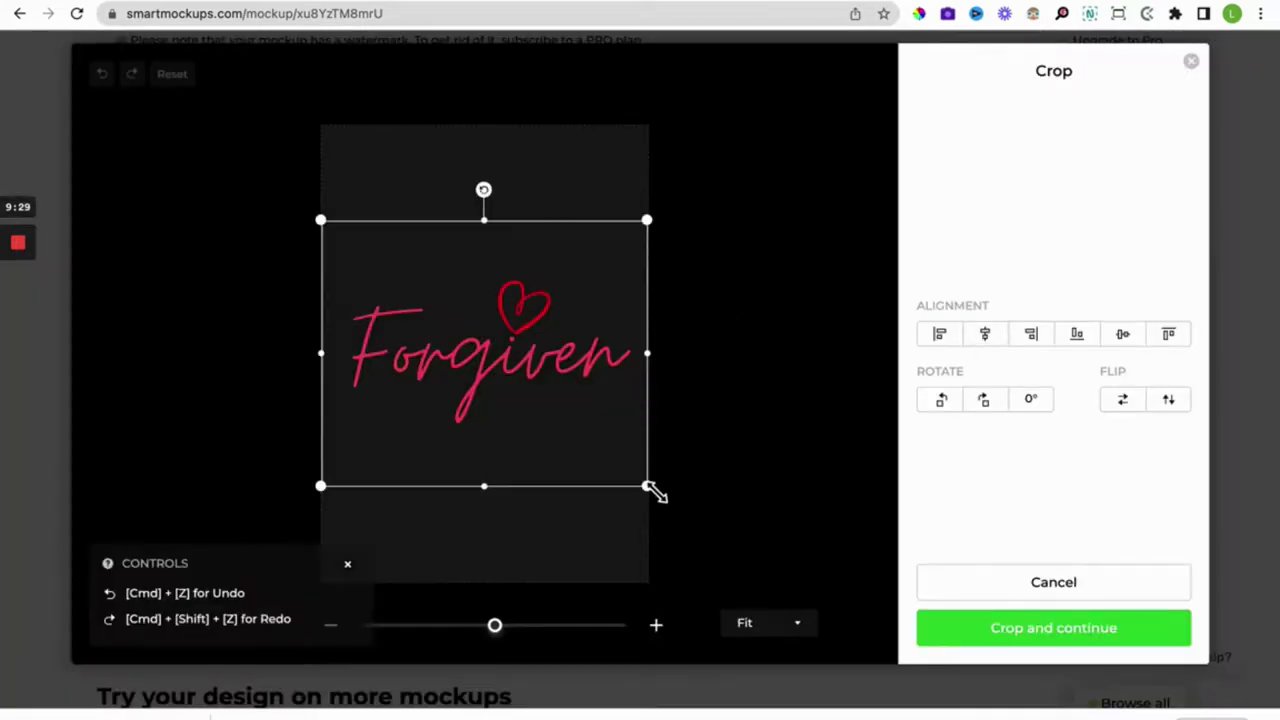
left_click_drag(648, 488, 612, 466)
left_click_drag(322, 464, 337, 450)
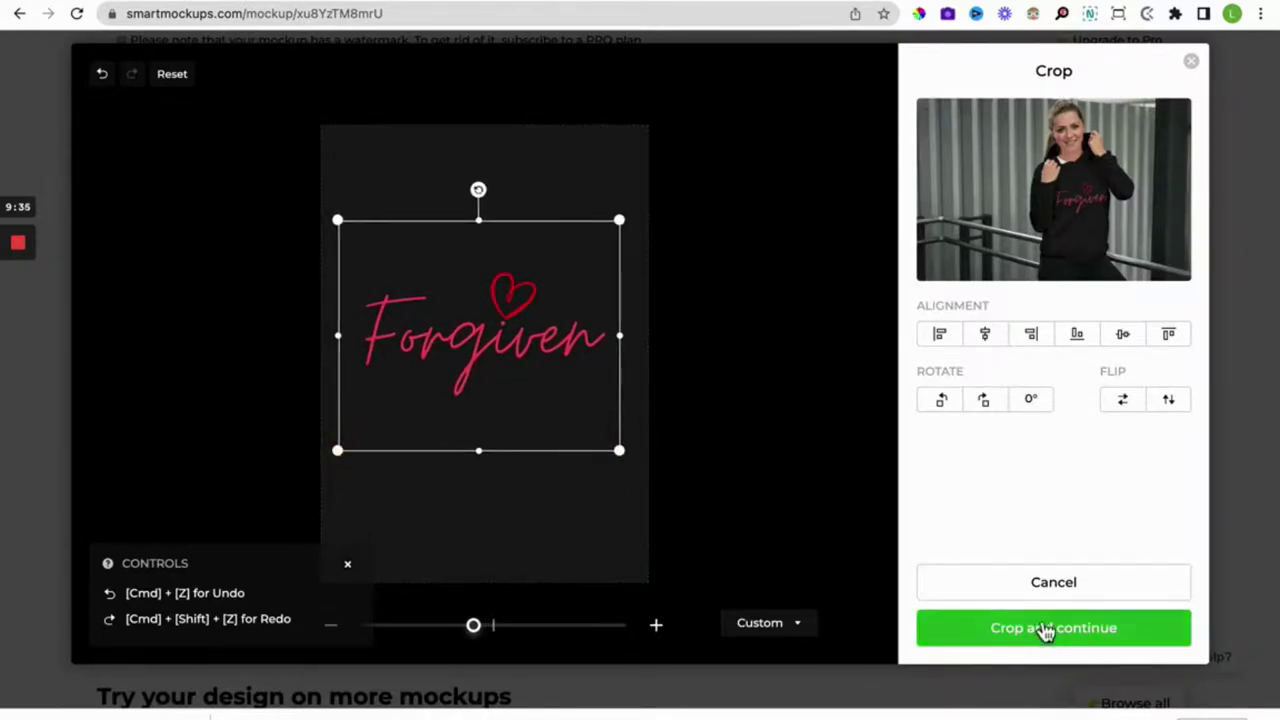
left_click(1052, 630)
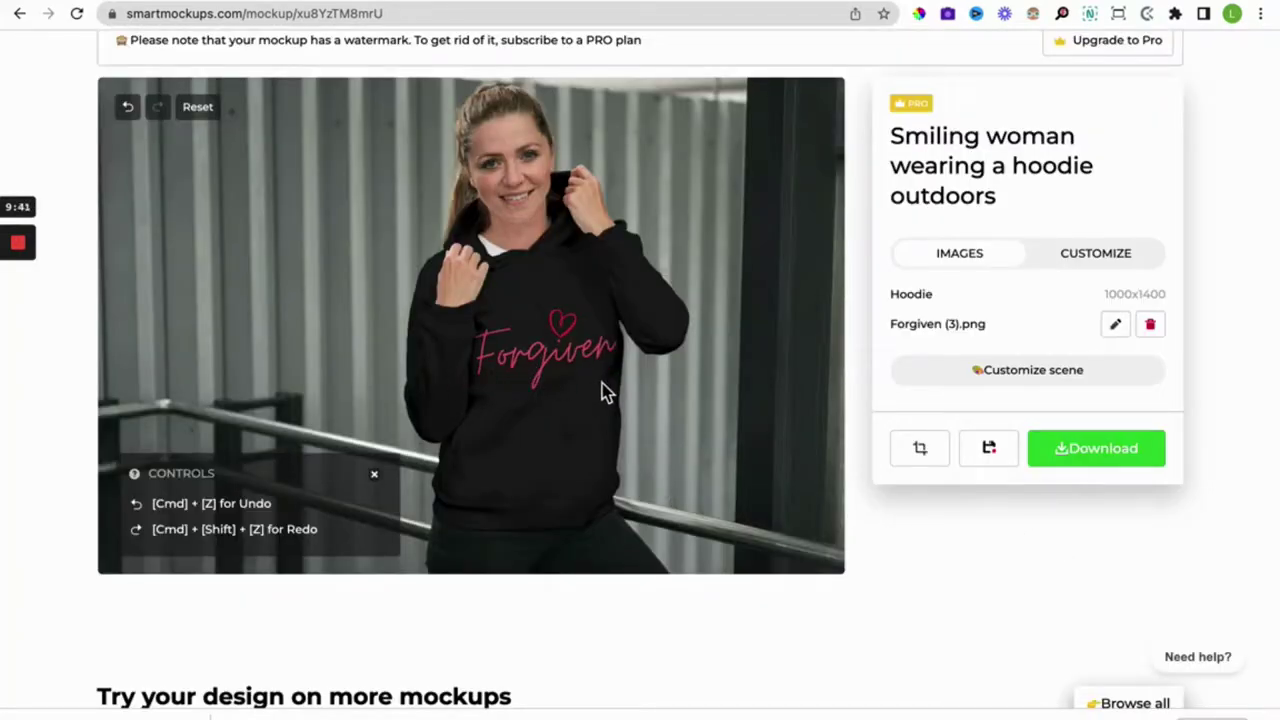
Bring up the Medium, High and Super high download quality options for the black hoodie mockup.
scroll(603, 392, "up", 2)
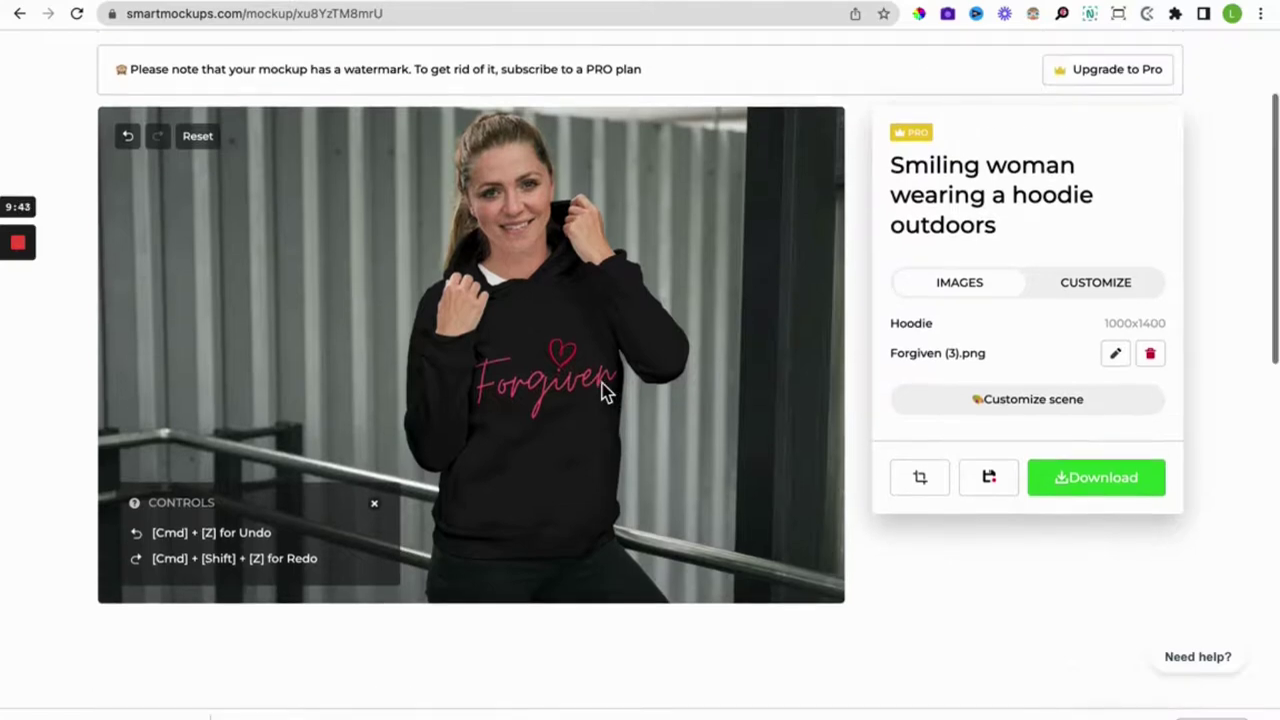
scroll(603, 392, "down", 1)
scroll(603, 392, "up", 2)
scroll(603, 392, "down", 3)
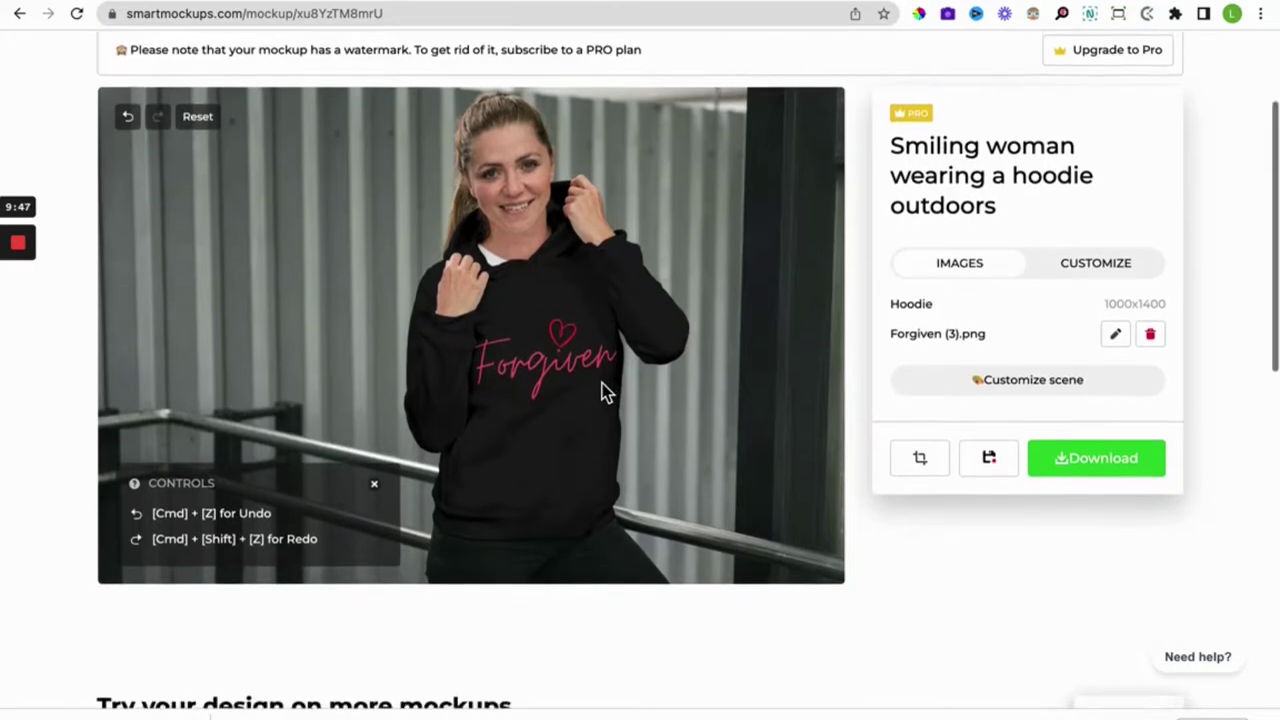
scroll(605, 391, "down", 1)
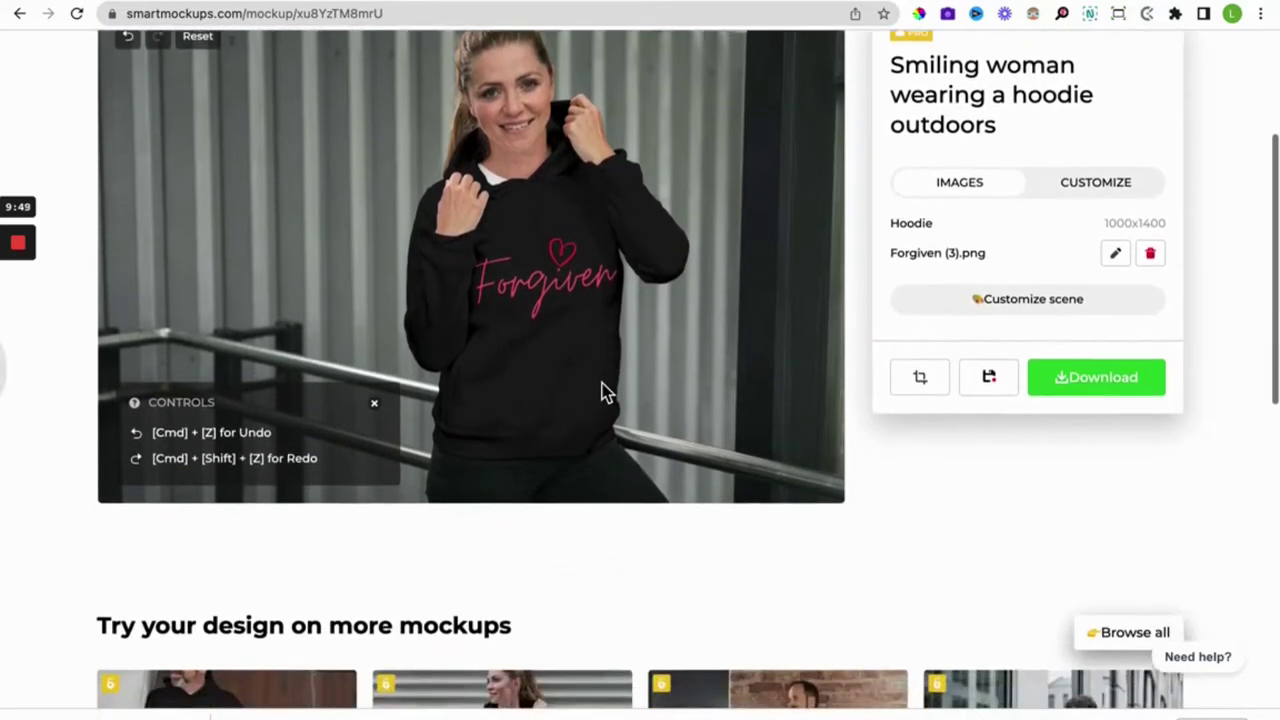
scroll(597, 346, "up", 2)
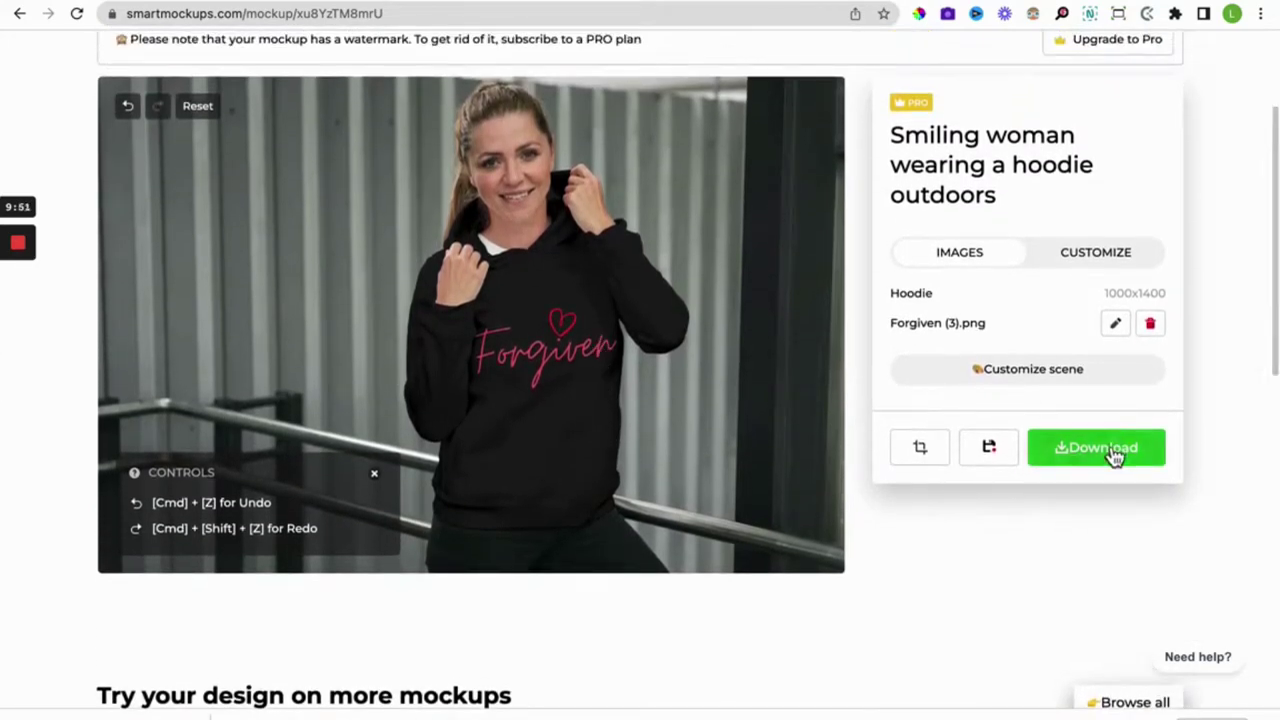
left_click(1112, 452)
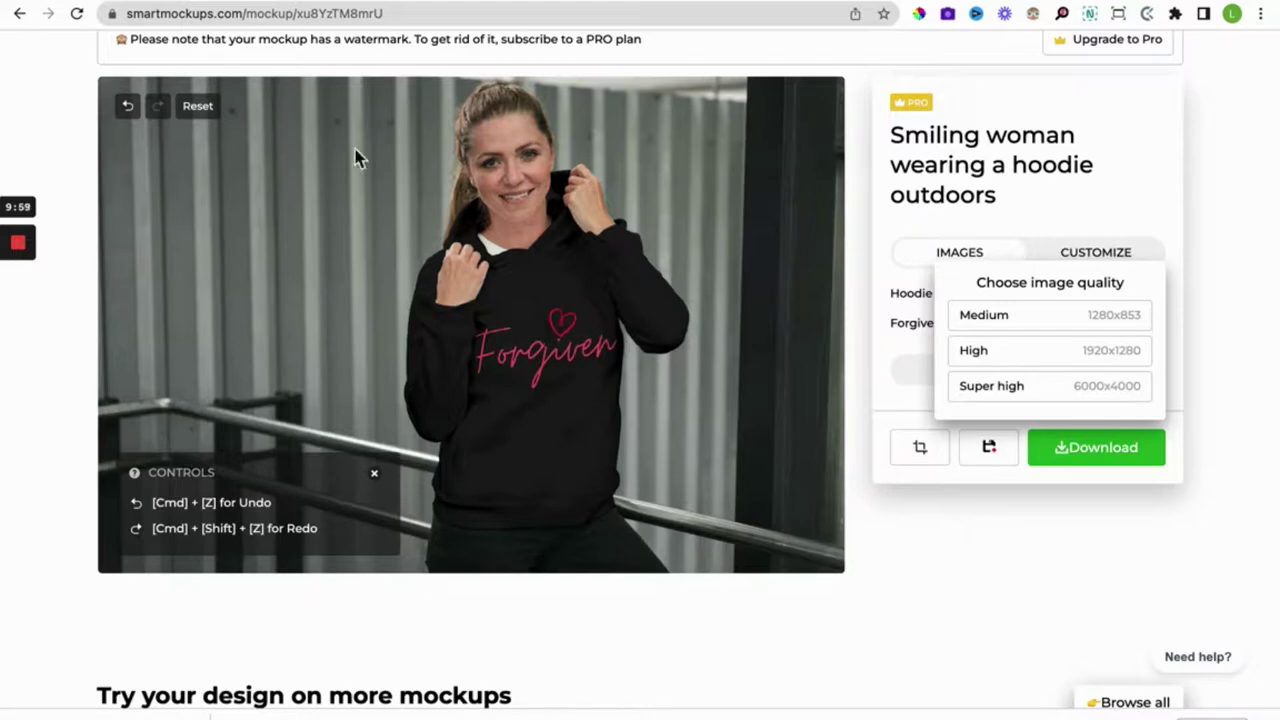
Return to the Canva Forgiven hoodie design and look at its Share options.
left_click(310, 4)
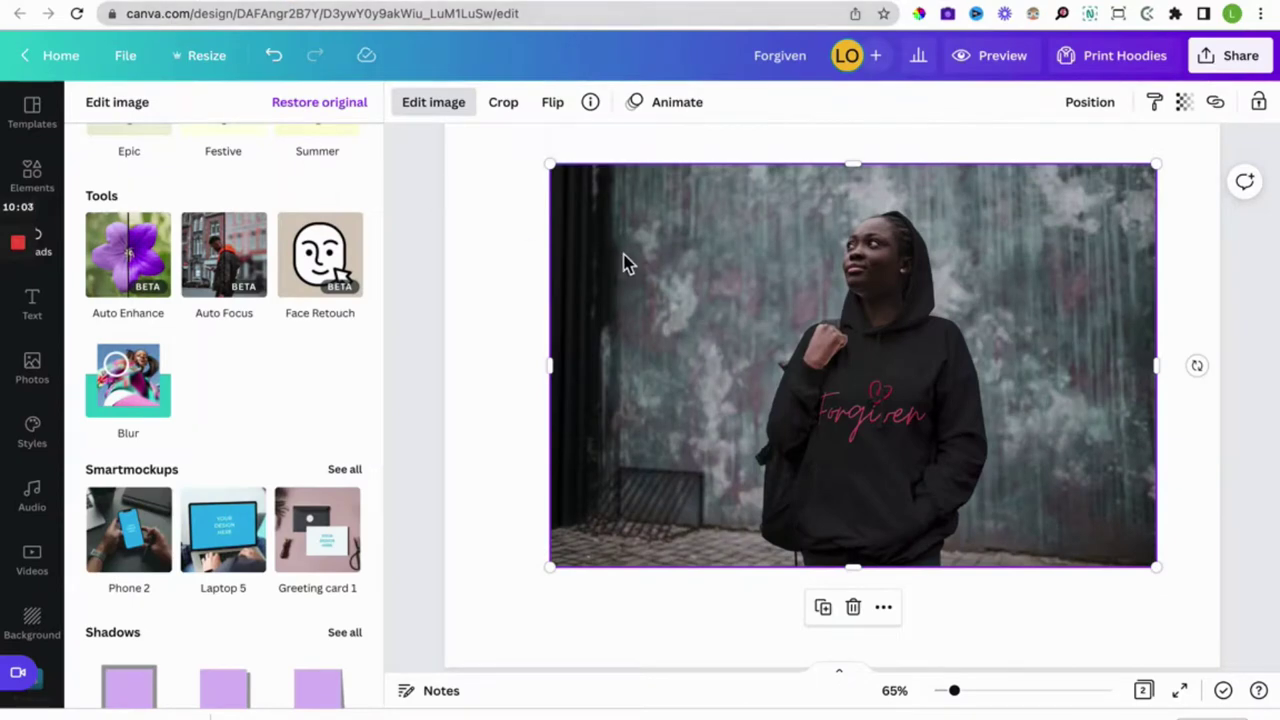
scroll(624, 262, "down", 1)
scroll(626, 260, "up", 3)
scroll(626, 257, "down", 1)
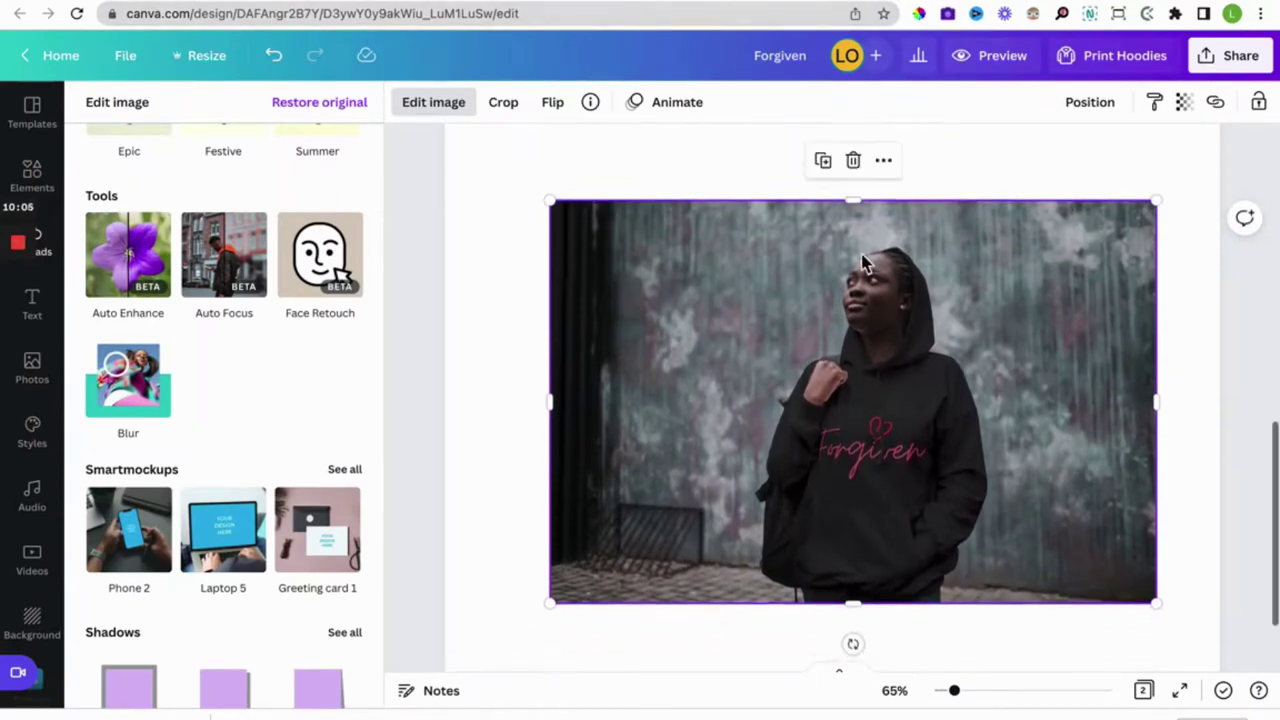
left_click(1222, 58)
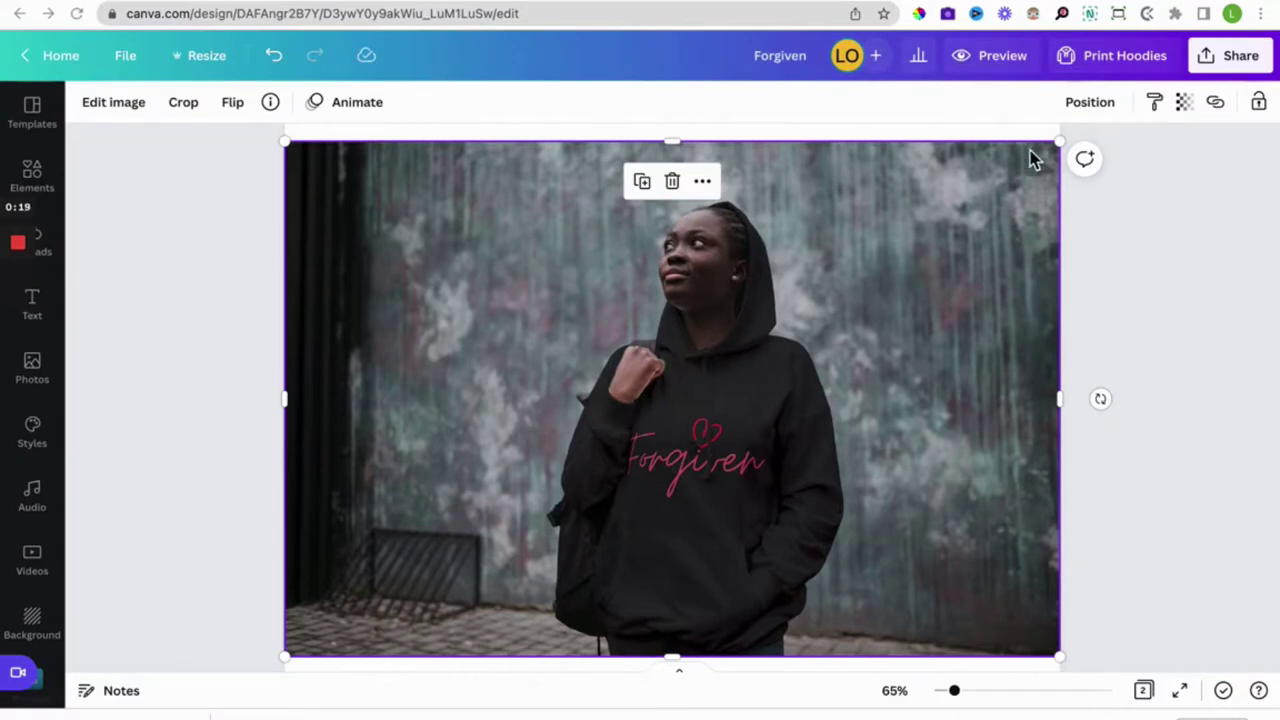
Start a Print Hoodies order, keep the Adult style and print on one side only.
left_click(1110, 60)
scroll(1116, 428, "down", 1)
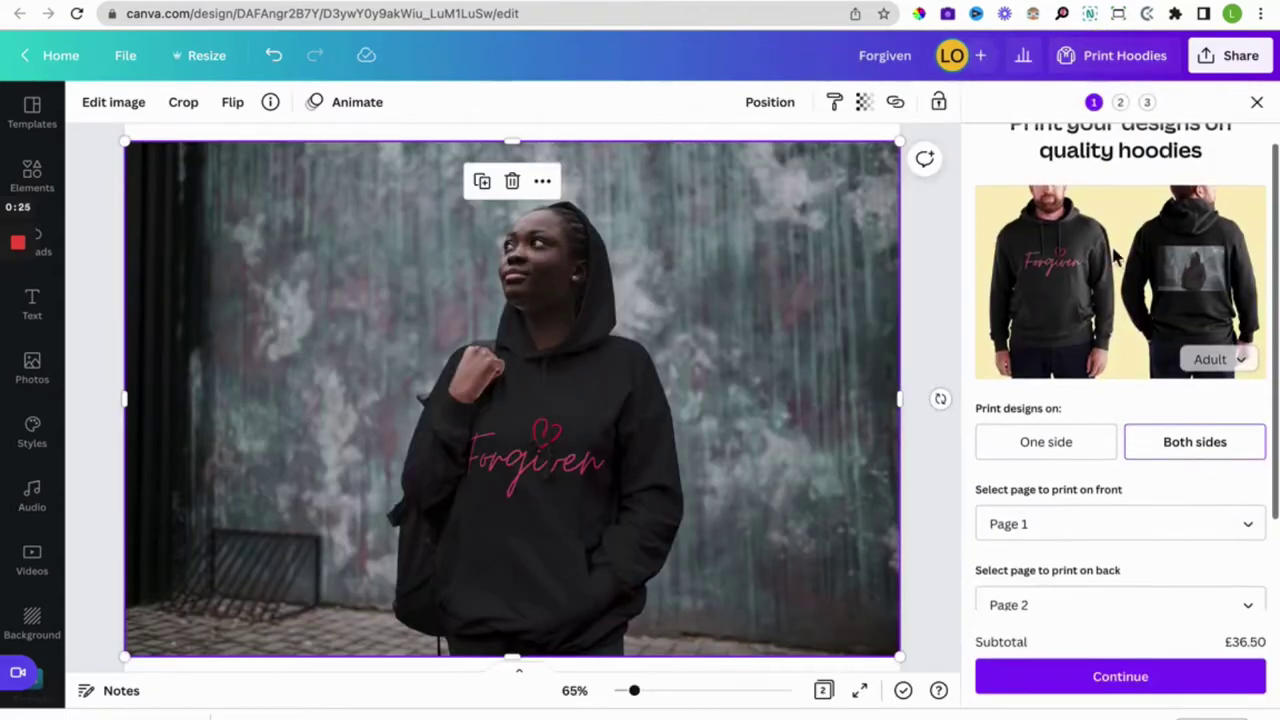
scroll(1116, 260, "up", 1)
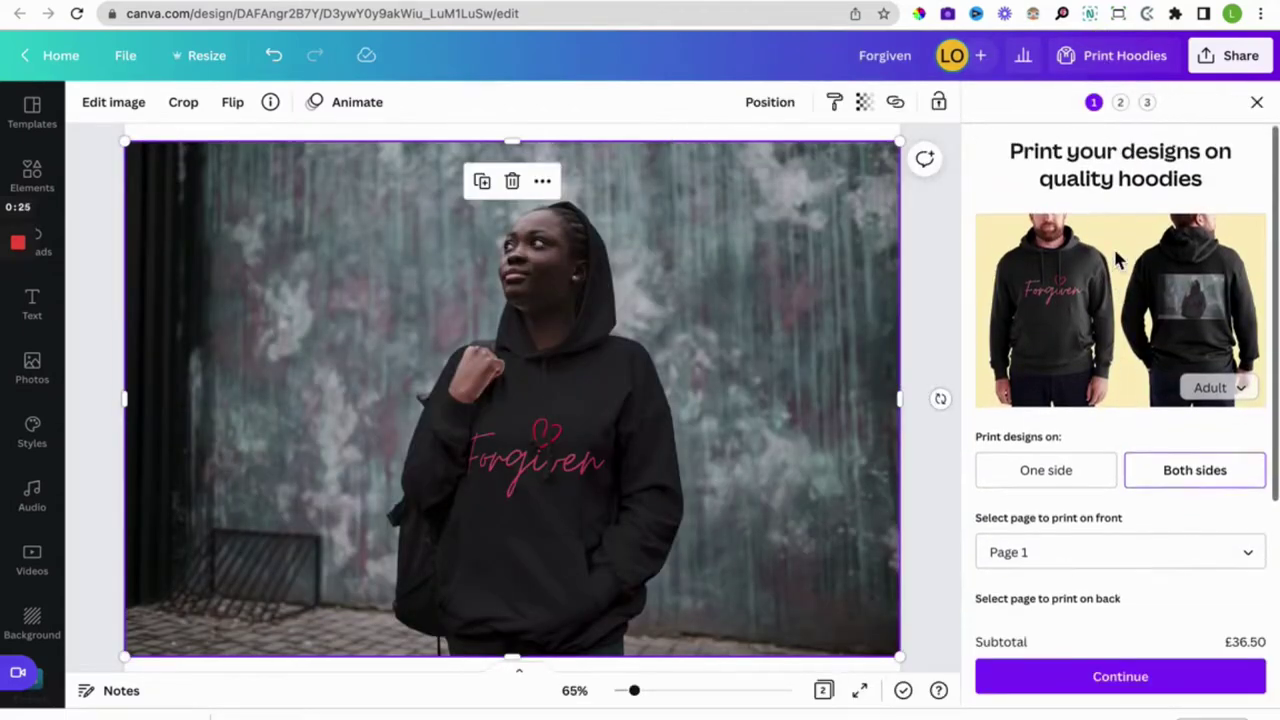
left_click(1243, 390)
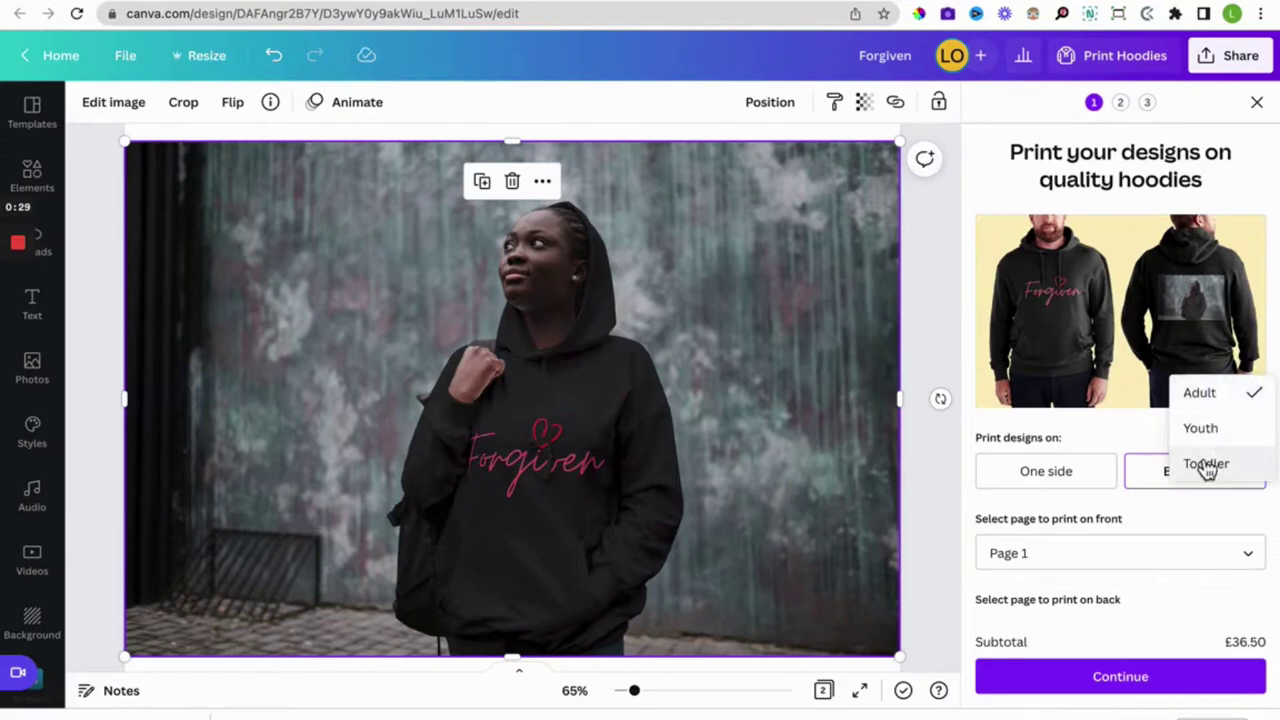
left_click(1128, 425)
scroll(1128, 425, "down", 2)
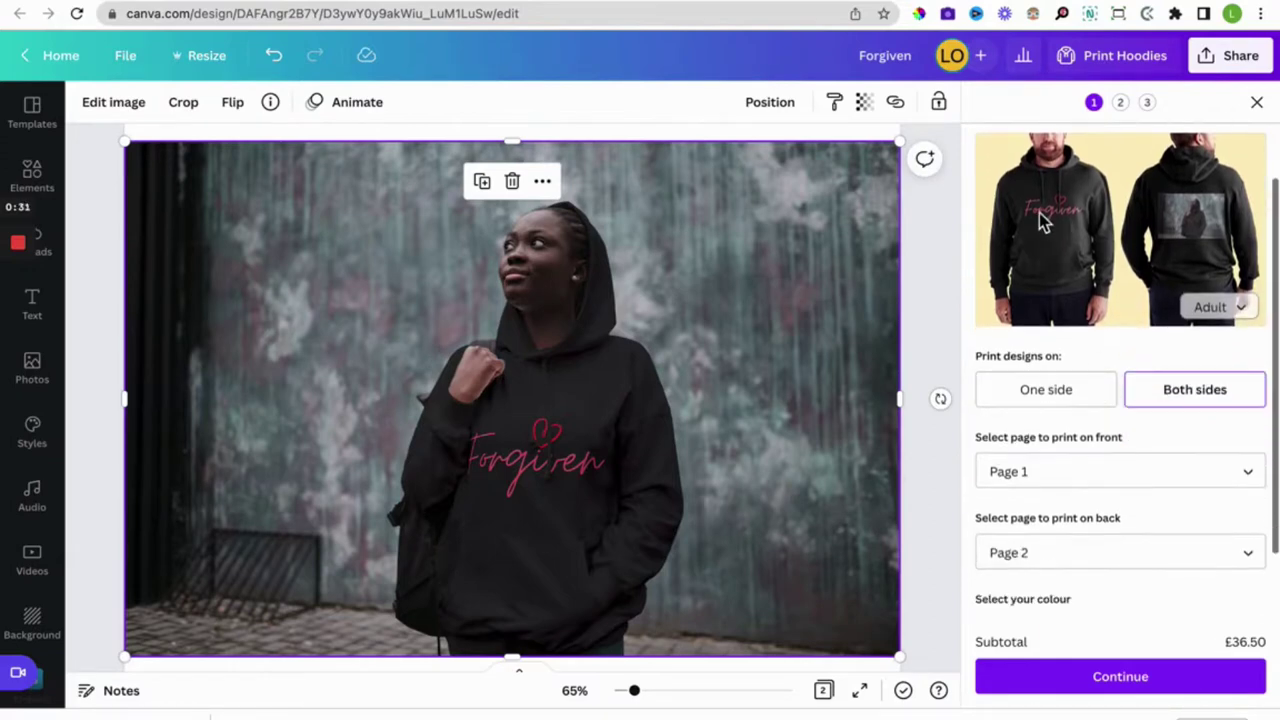
left_click(1078, 393)
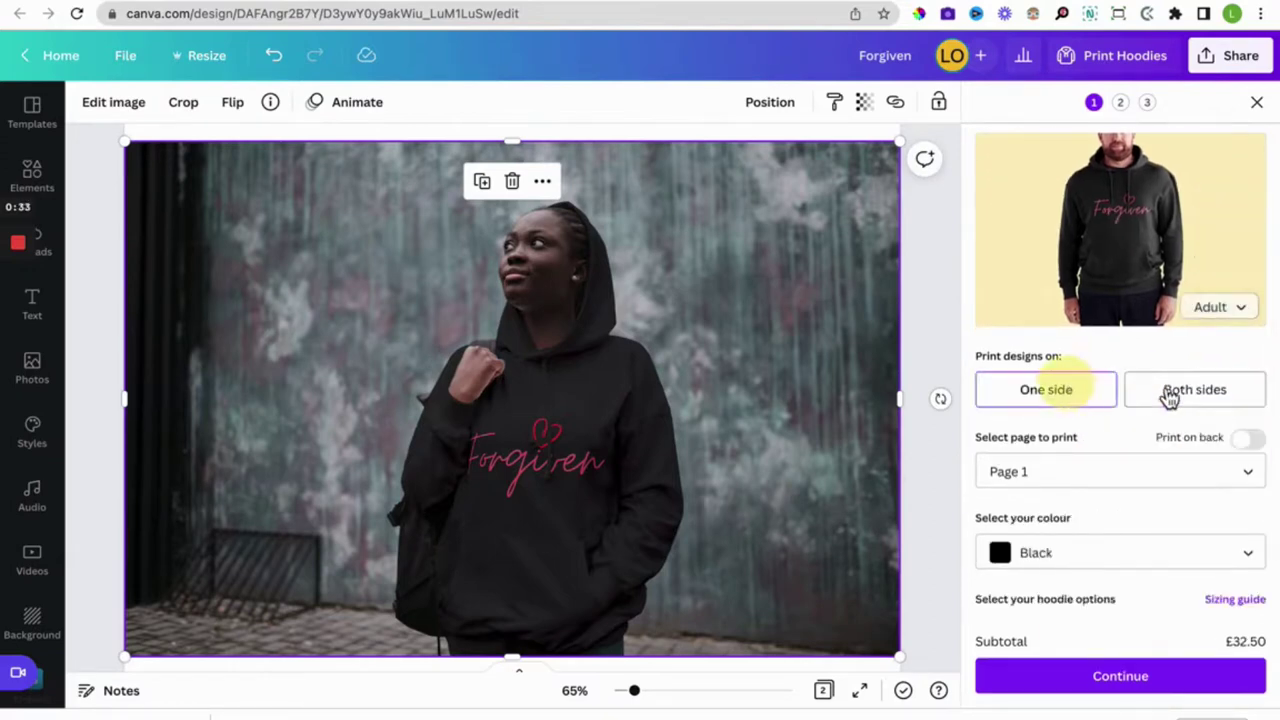
left_click(1180, 400)
left_click(1094, 409)
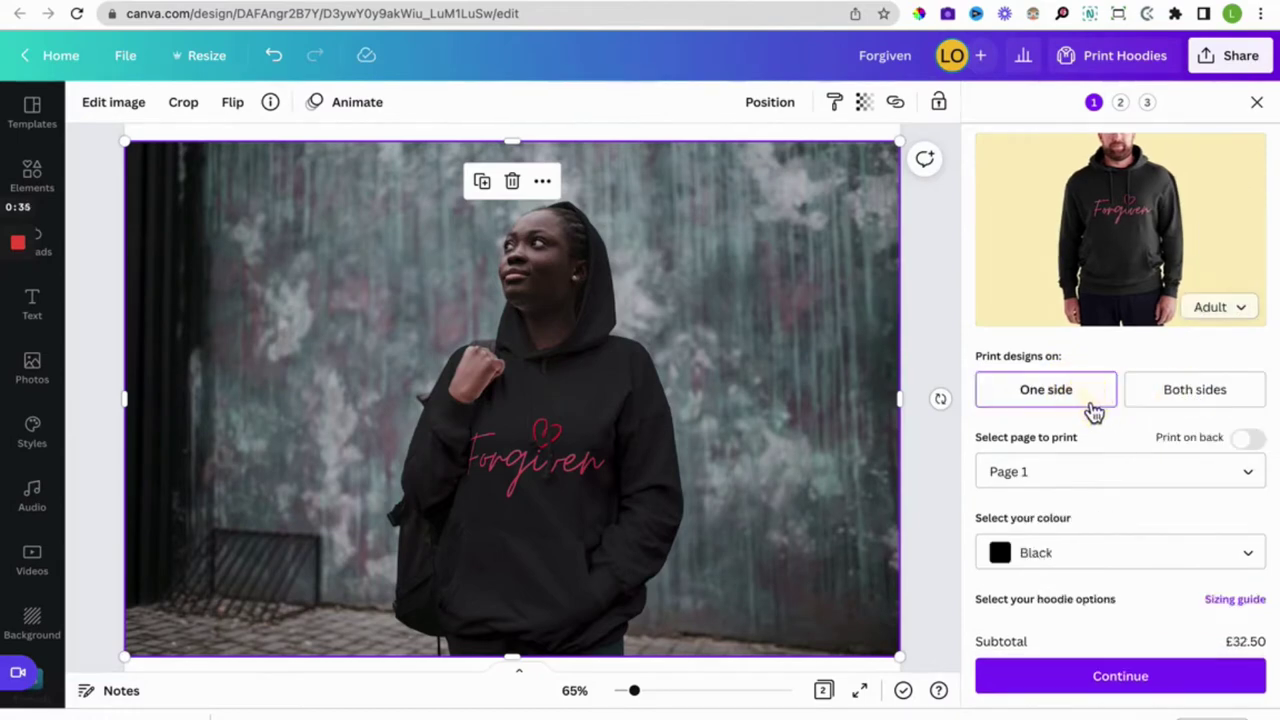
Keep size M for the black hoodie and review the £32.50 order subtotal.
scroll(1077, 480, "down", 2)
scroll(1077, 480, "down", 1)
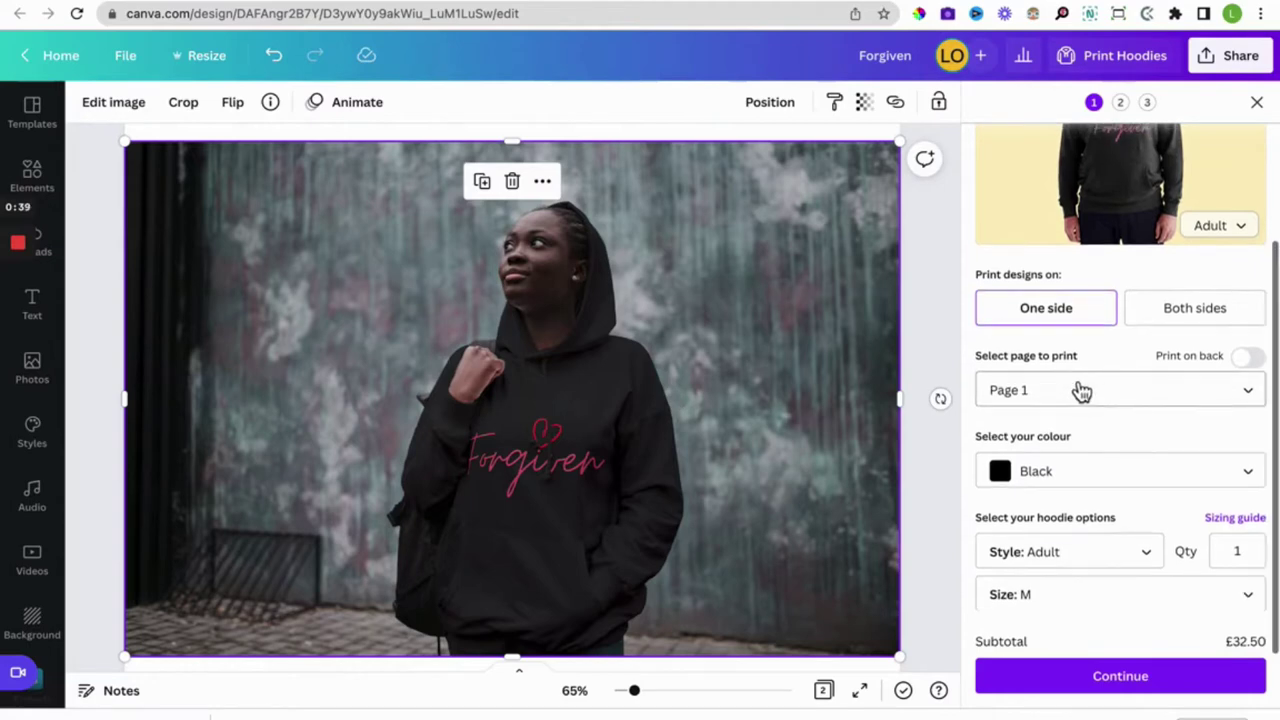
scroll(774, 331, "up", 5)
scroll(774, 331, "up", 3)
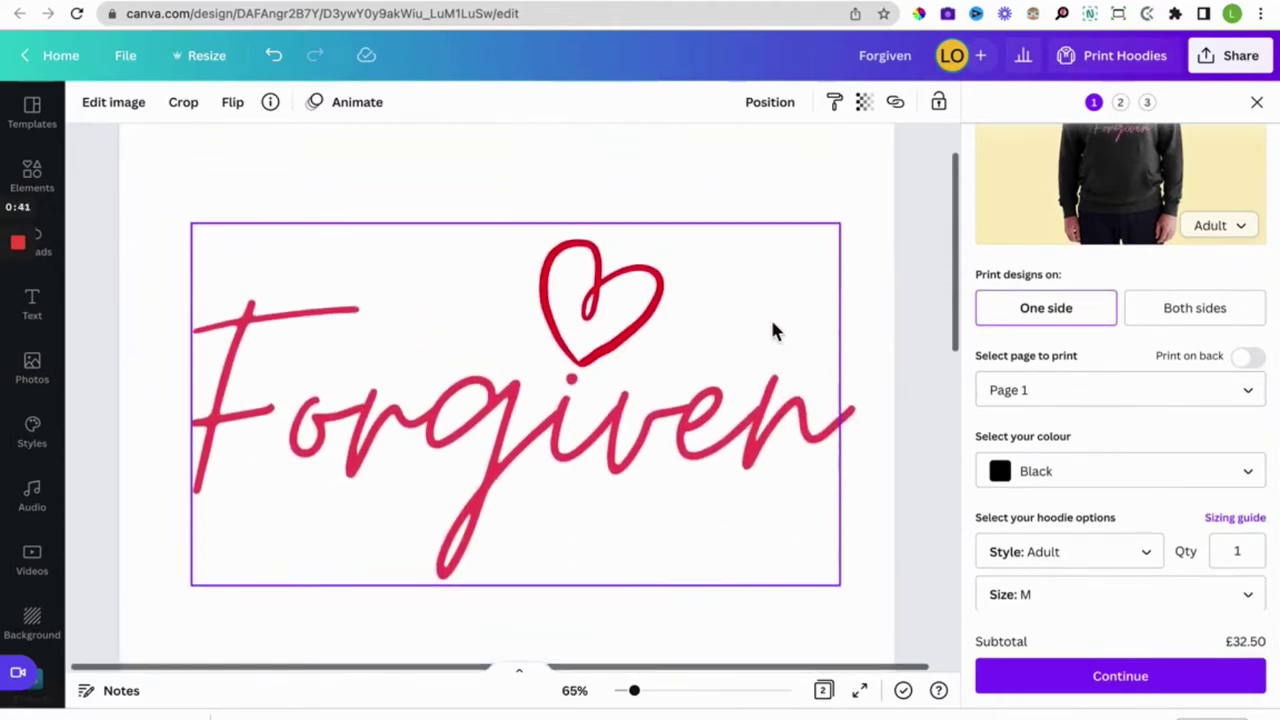
scroll(745, 412, "down", 3)
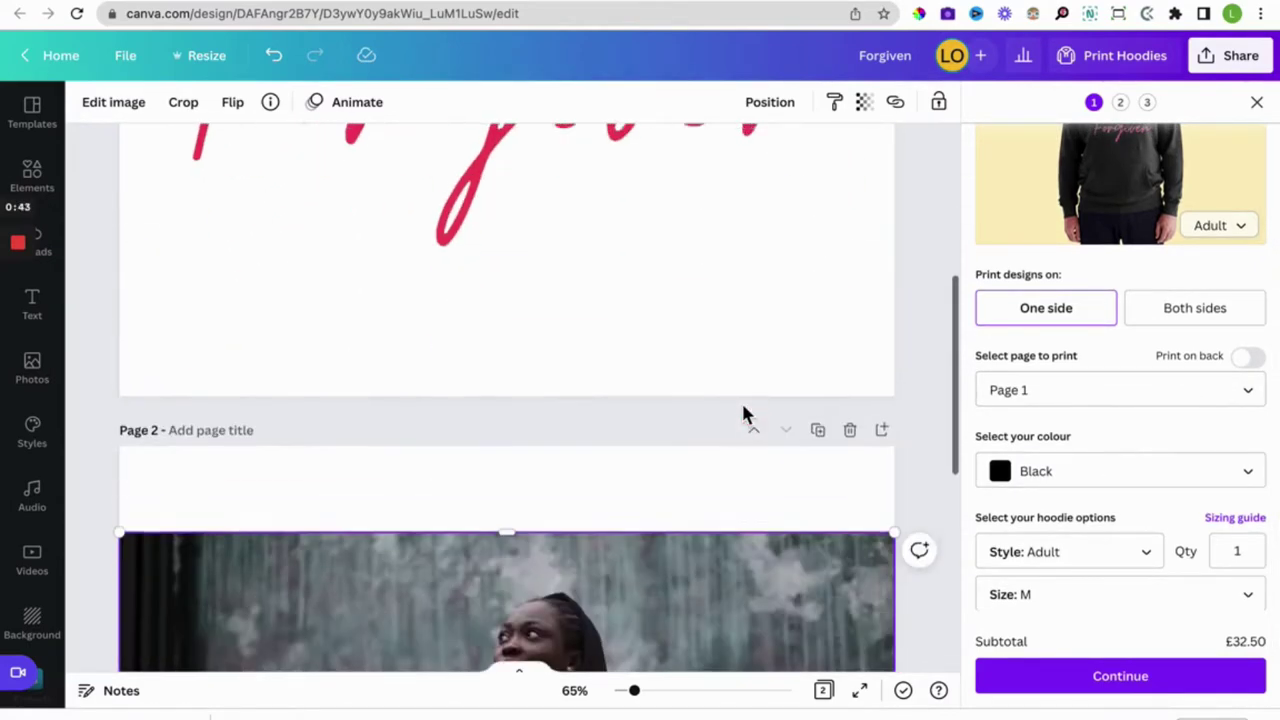
scroll(745, 412, "up", 2)
scroll(1163, 425, "up", 2)
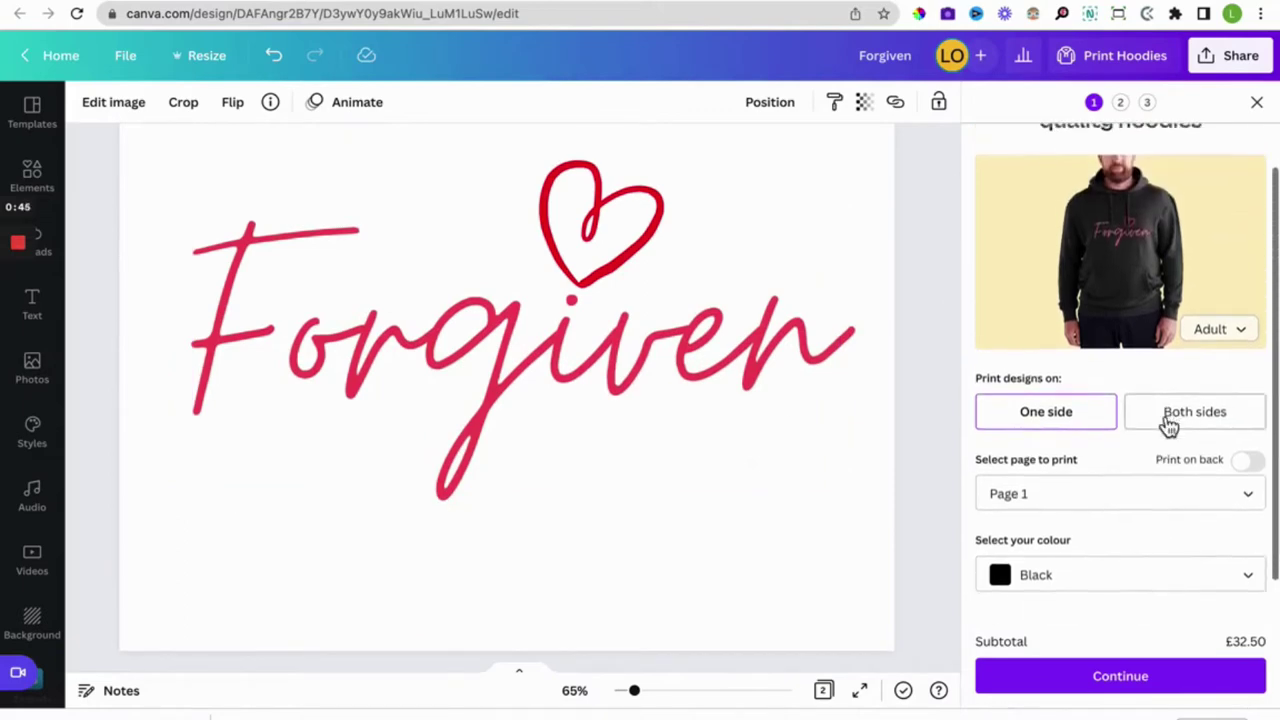
scroll(1163, 423, "down", 3)
scroll(1165, 425, "up", 3)
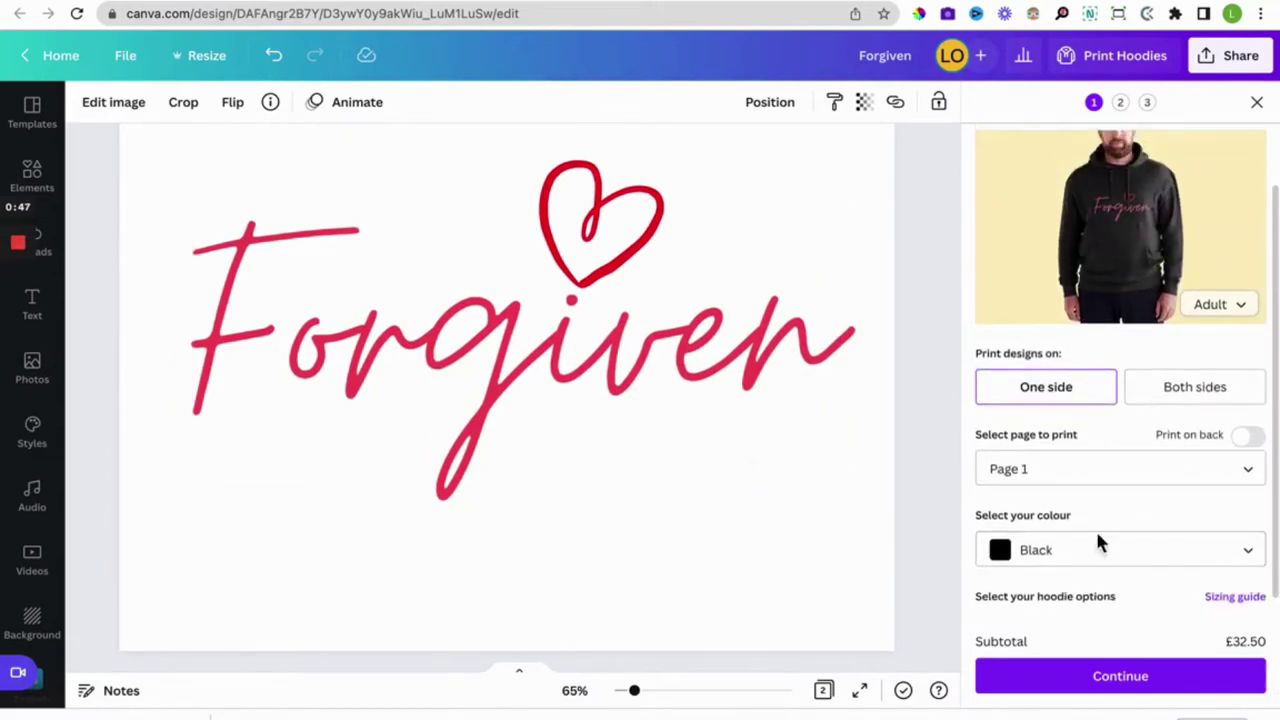
scroll(1097, 577, "down", 3)
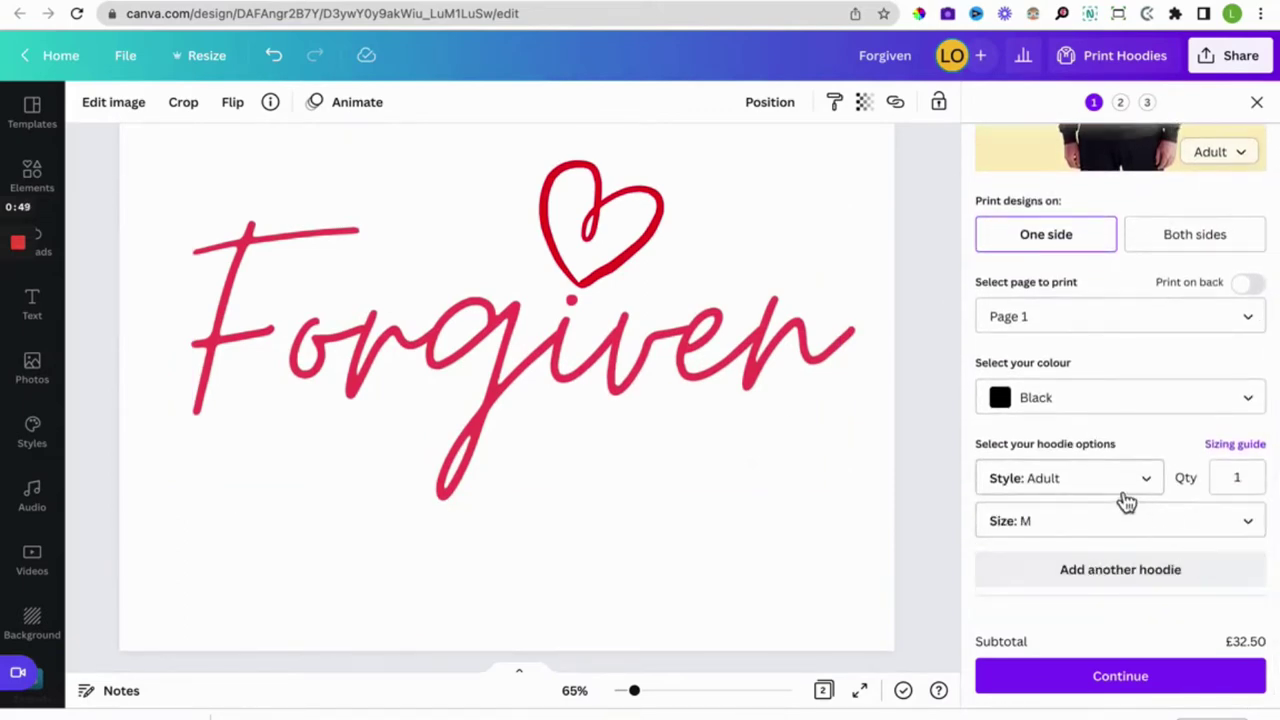
left_click(1197, 540)
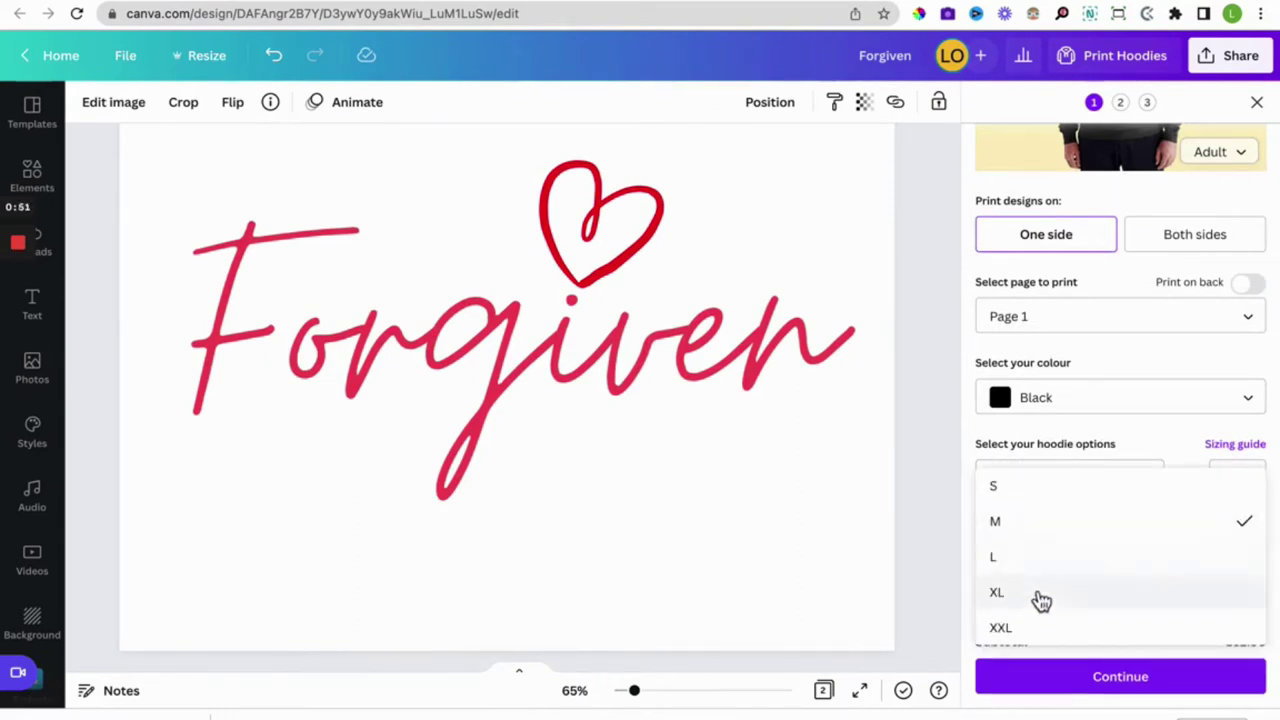
left_click(1046, 443)
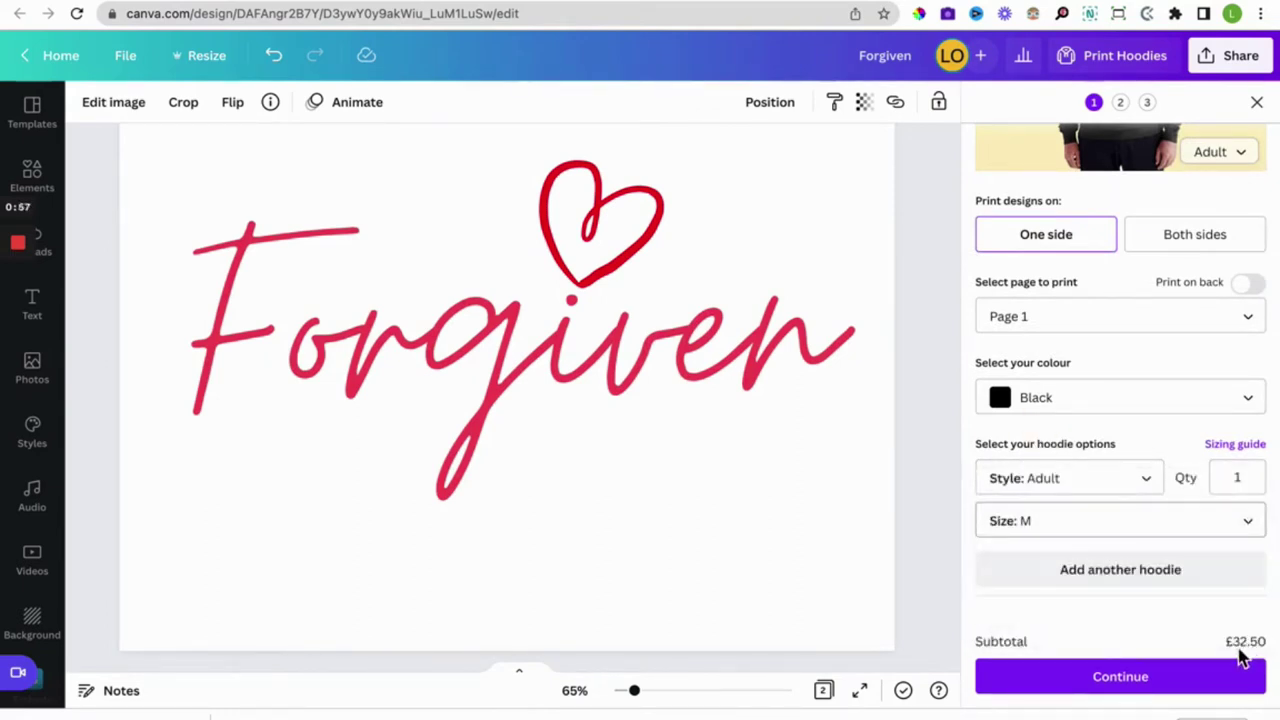
scroll(1166, 569, "up", 5)
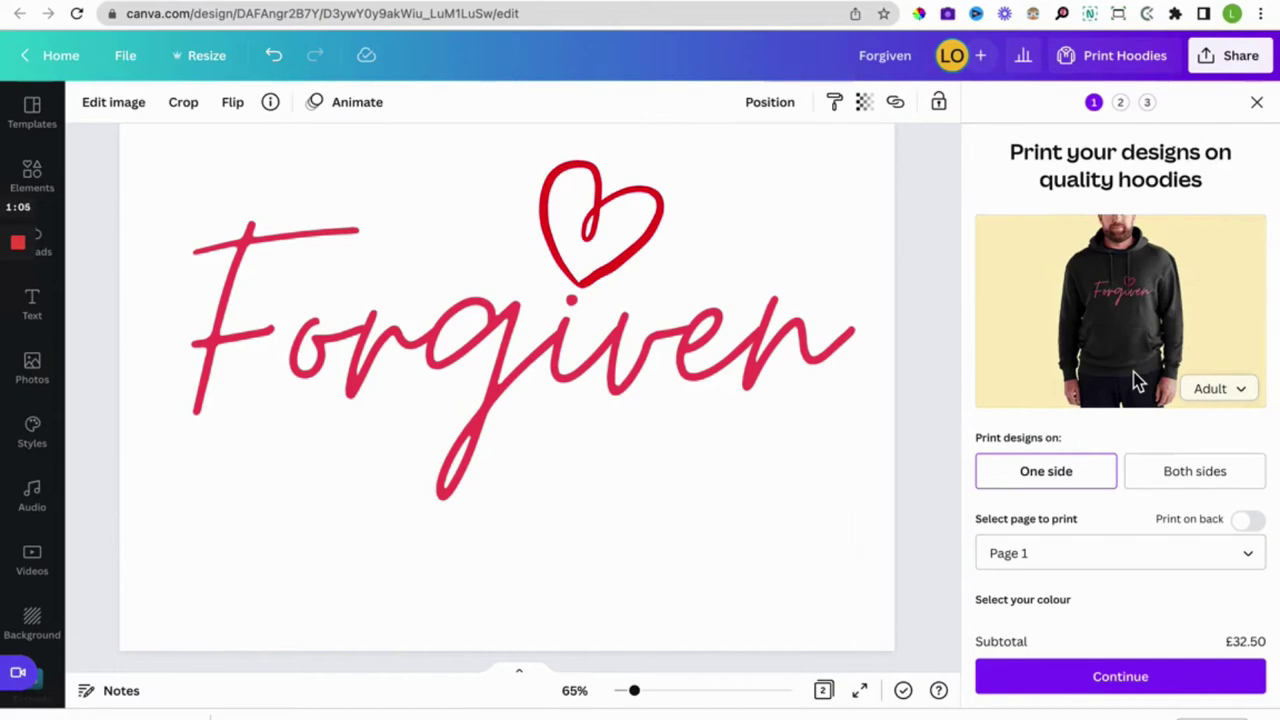
scroll(1135, 380, "down", 3)
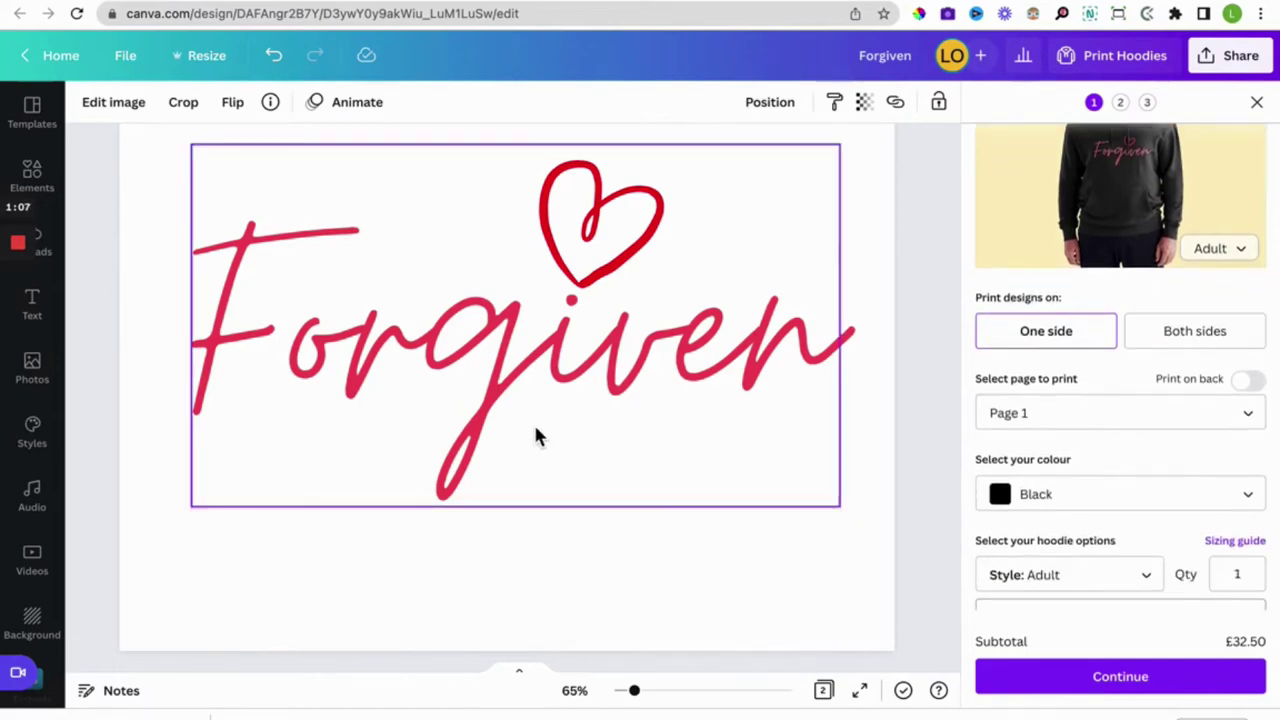
scroll(535, 435, "down", 10)
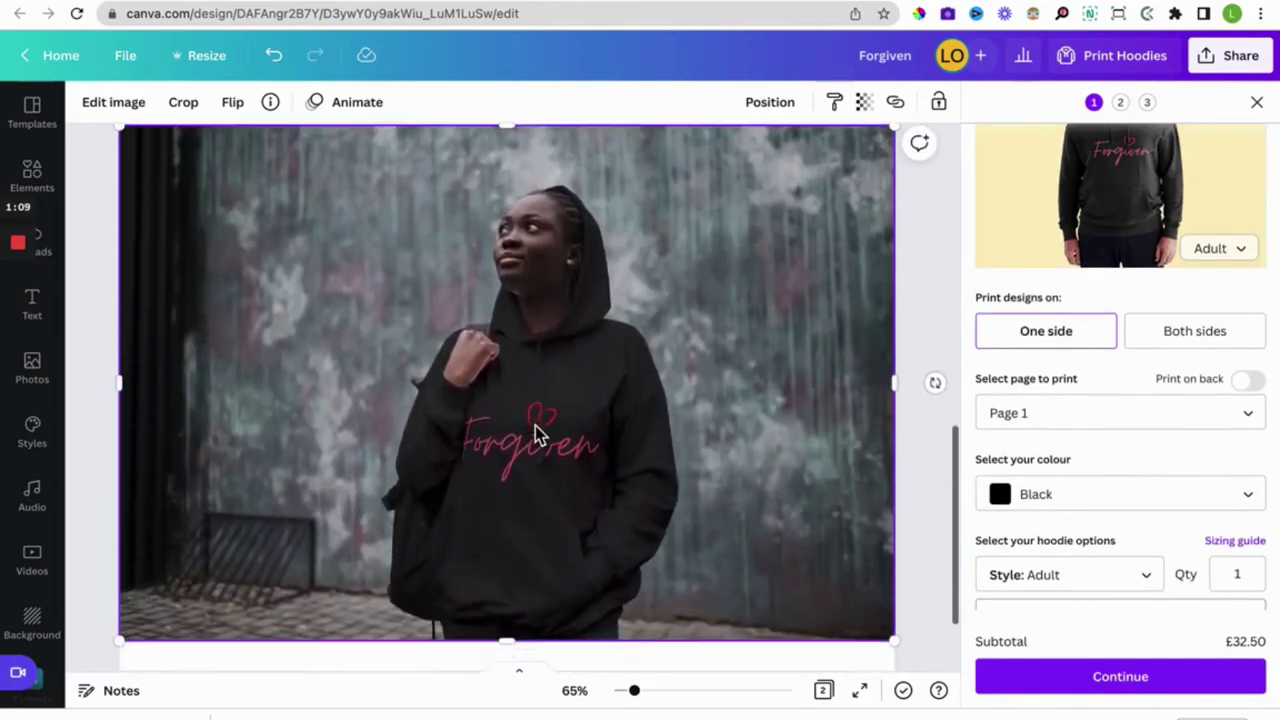